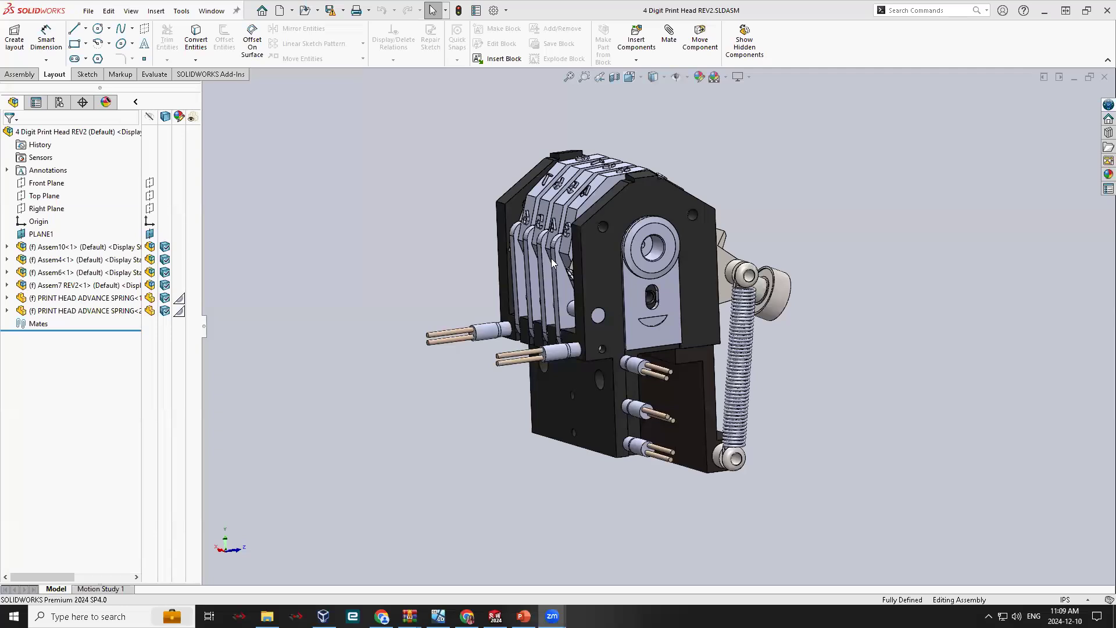
- Launch CADLink's standard BOM for the open 4 Digit Print Head REV2 assembly
{"action": "right_click", "coordinate": [632, 316]}
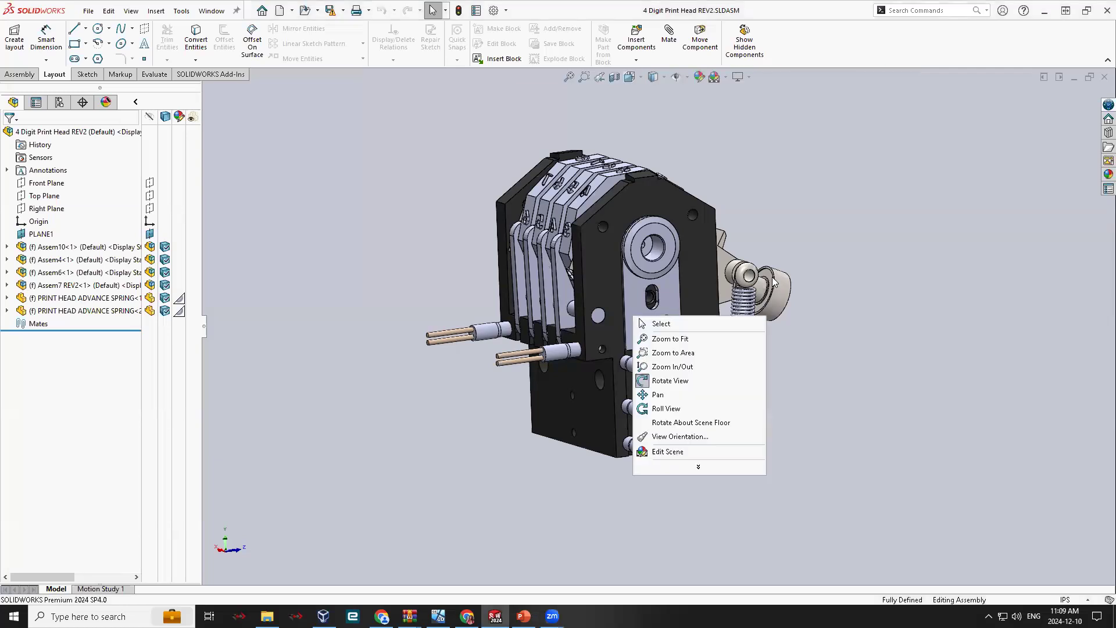
{"action": "left_click", "coordinate": [812, 259]}
{"action": "middle_click_drag", "start_coordinate": [688, 284], "coordinate": [833, 294]}
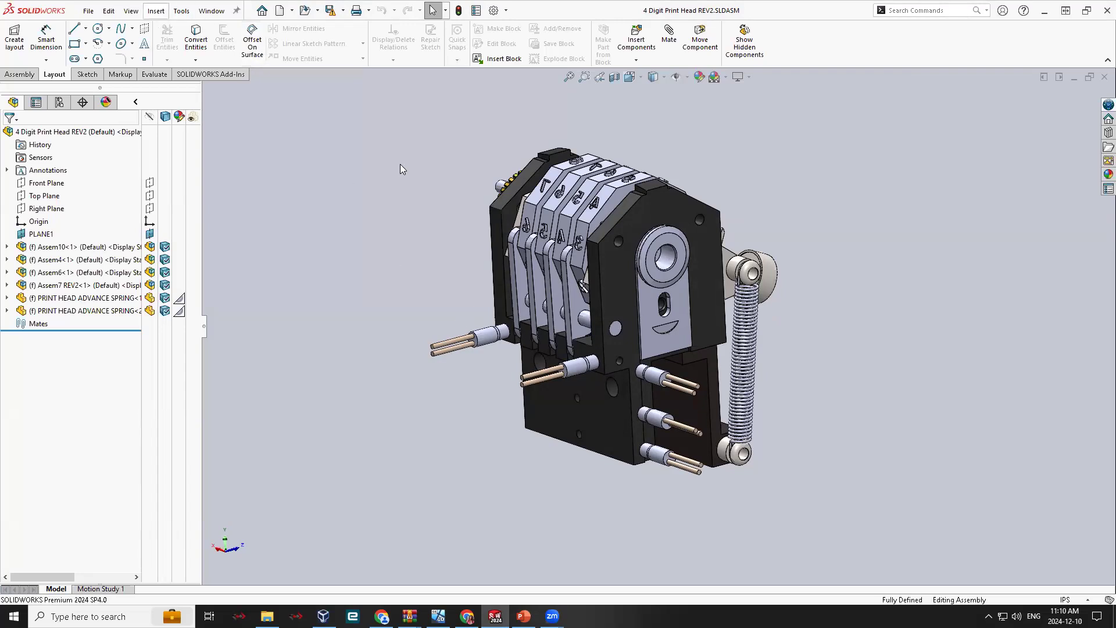
{"action": "left_click", "coordinate": [181, 13]}
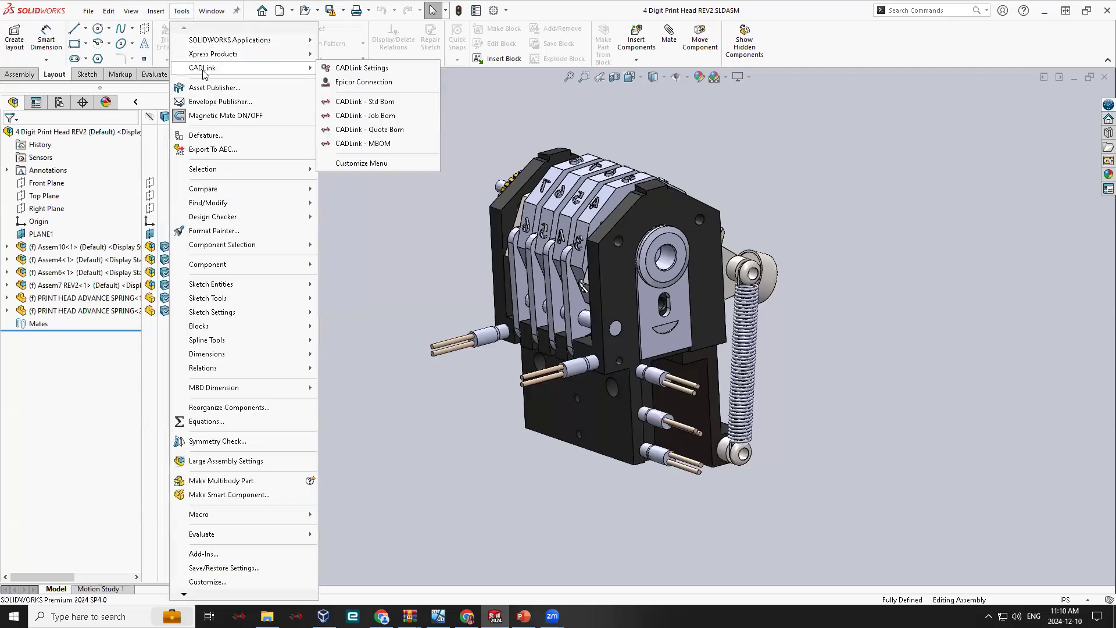
{"action": "mouse_move", "coordinate": [224, 68]}
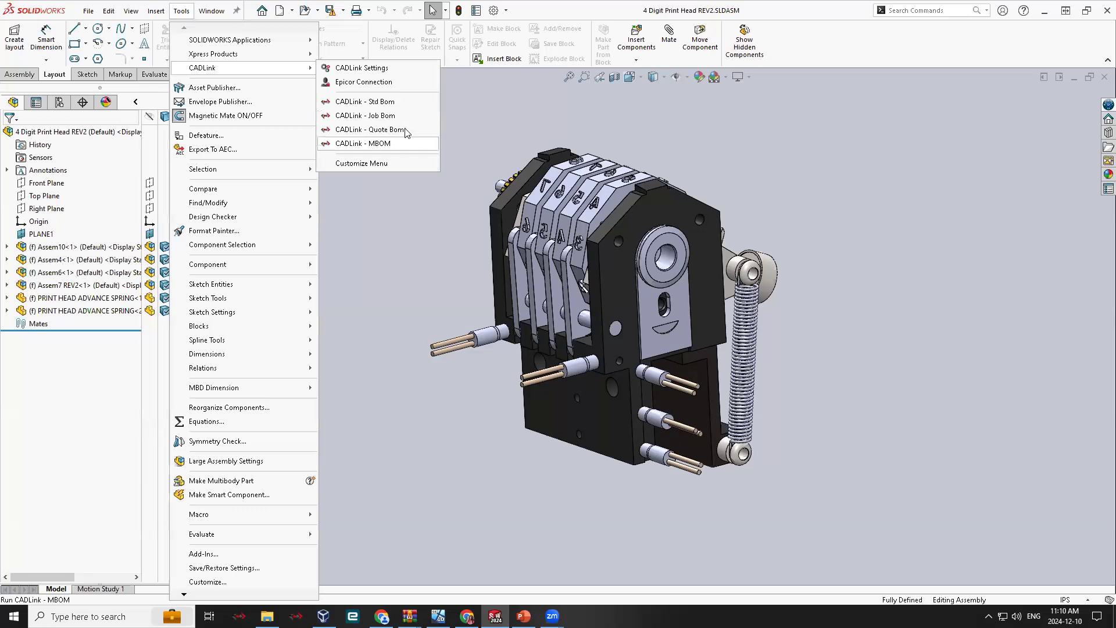
{"action": "left_click", "coordinate": [380, 102]}
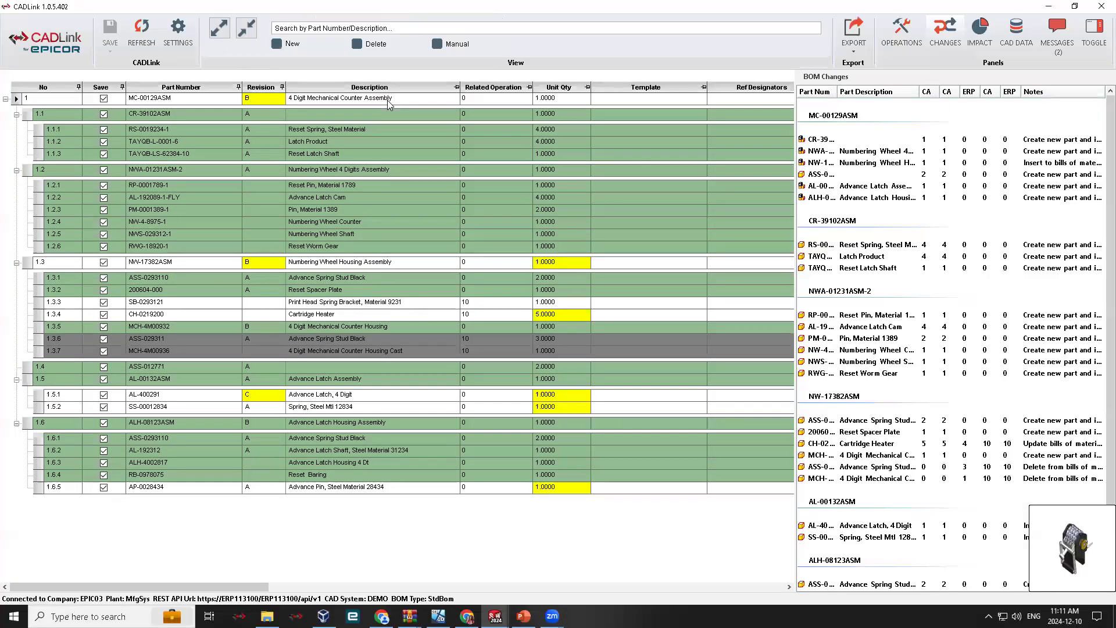
- Hide the BOM changes panel and select the Numbering Wheel Housing Assembly row in the BOM grid
{"action": "left_click", "coordinate": [1094, 31]}
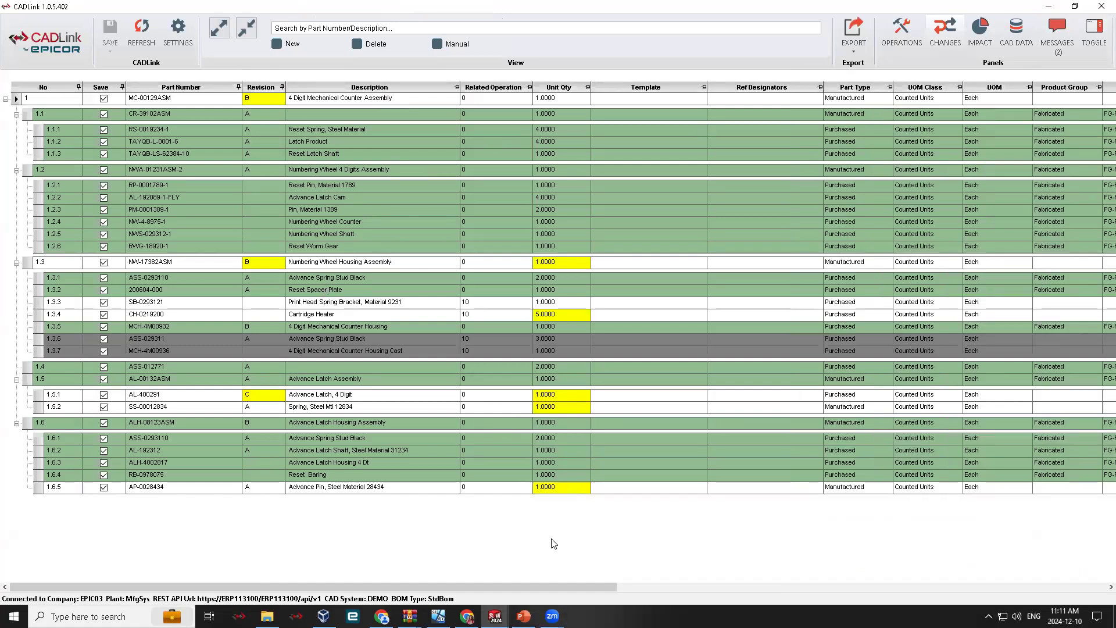
{"action": "left_click", "coordinate": [19, 100]}
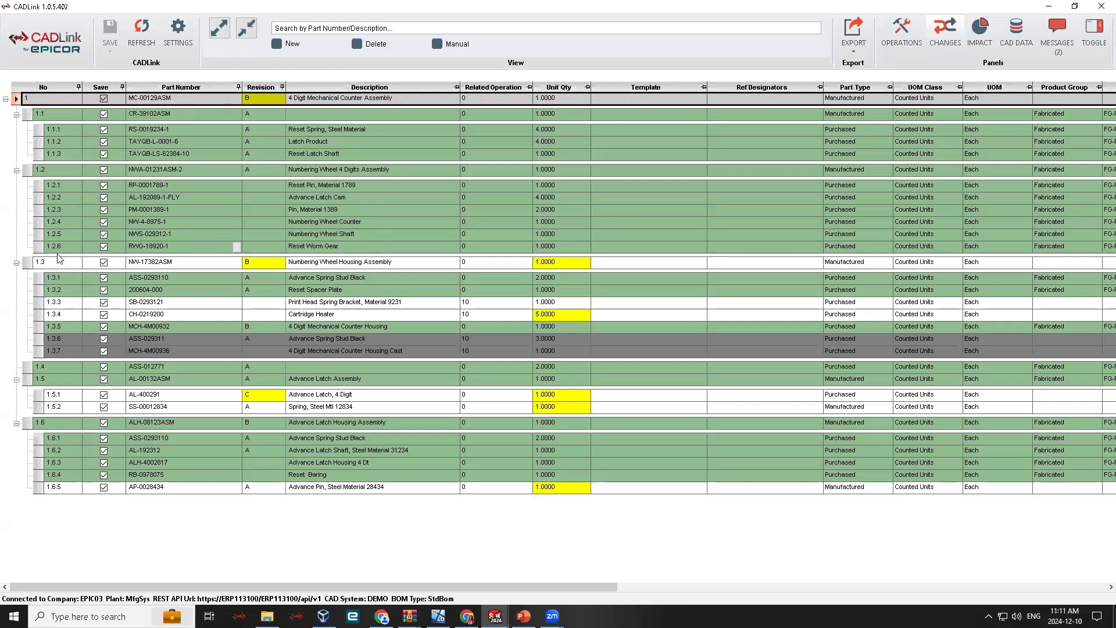
{"action": "left_click", "coordinate": [24, 265]}
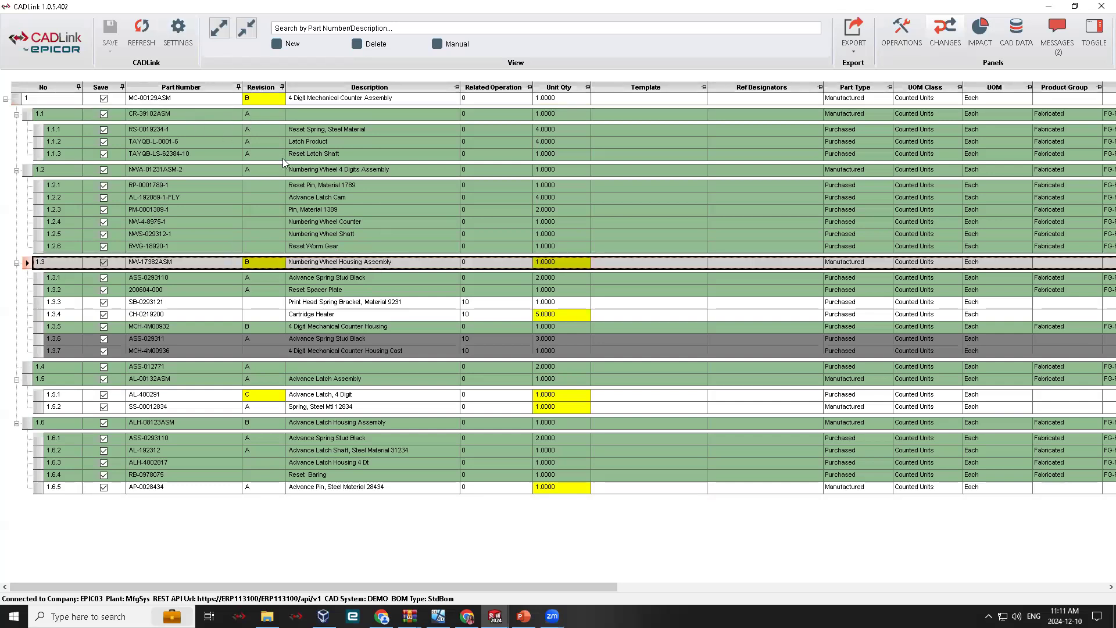
- Check the CAD, ERP and CADLink revisions of the top-level assembly MC-00129ASM, including all its ERP revisions
{"action": "right_click", "coordinate": [259, 99]}
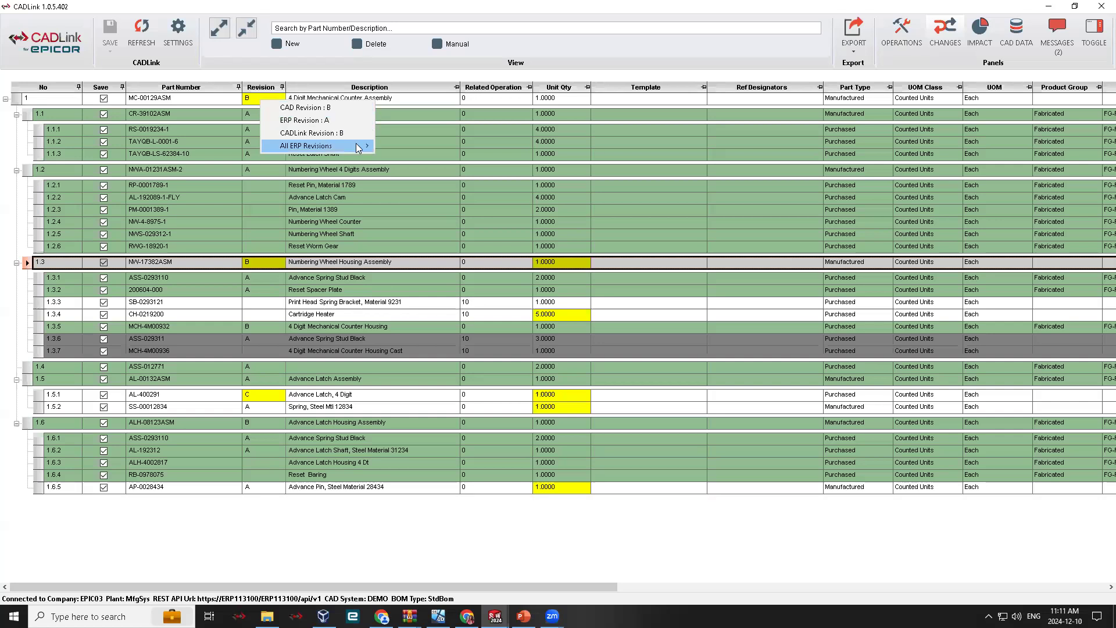
{"action": "mouse_move", "coordinate": [370, 150]}
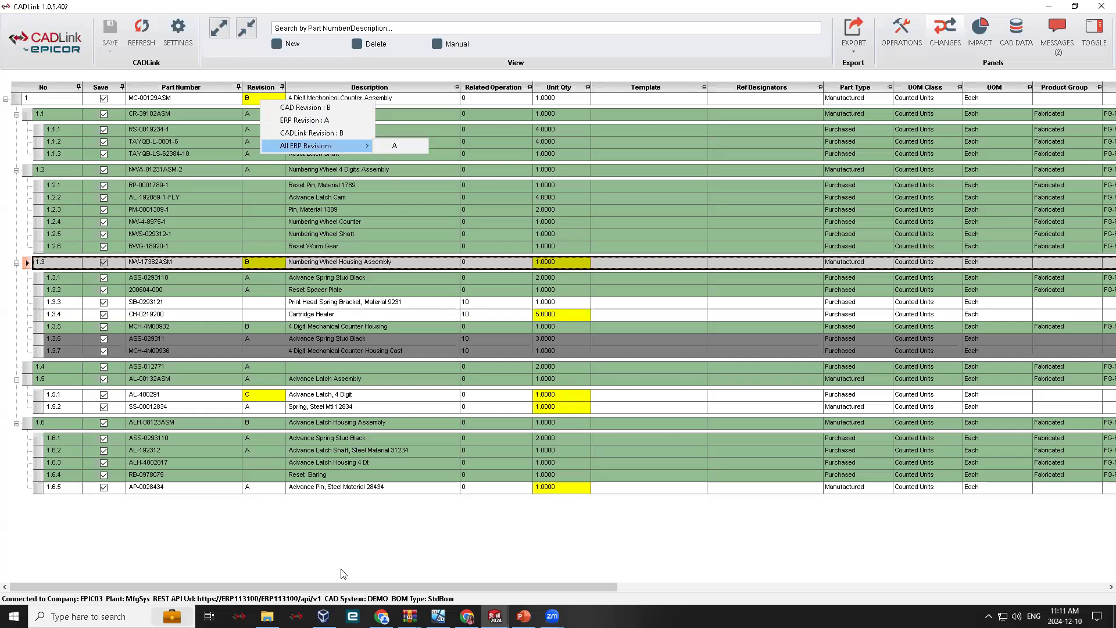
{"action": "left_click", "coordinate": [352, 531]}
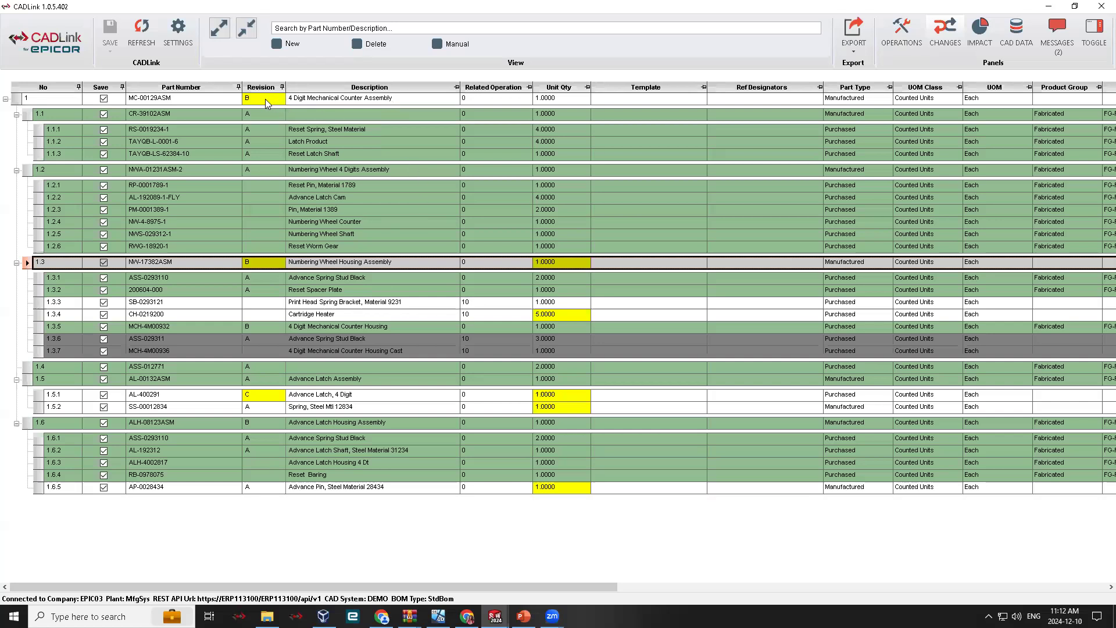
- Change the revision of the top-level assembly MC-00129ASM to A and set it back to B
{"action": "right_click", "coordinate": [265, 100]}
{"action": "left_click", "coordinate": [255, 101]}
{"action": "right_click", "coordinate": [253, 98]}
{"action": "left_click", "coordinate": [261, 102]}
{"action": "left_click", "coordinate": [257, 98]}
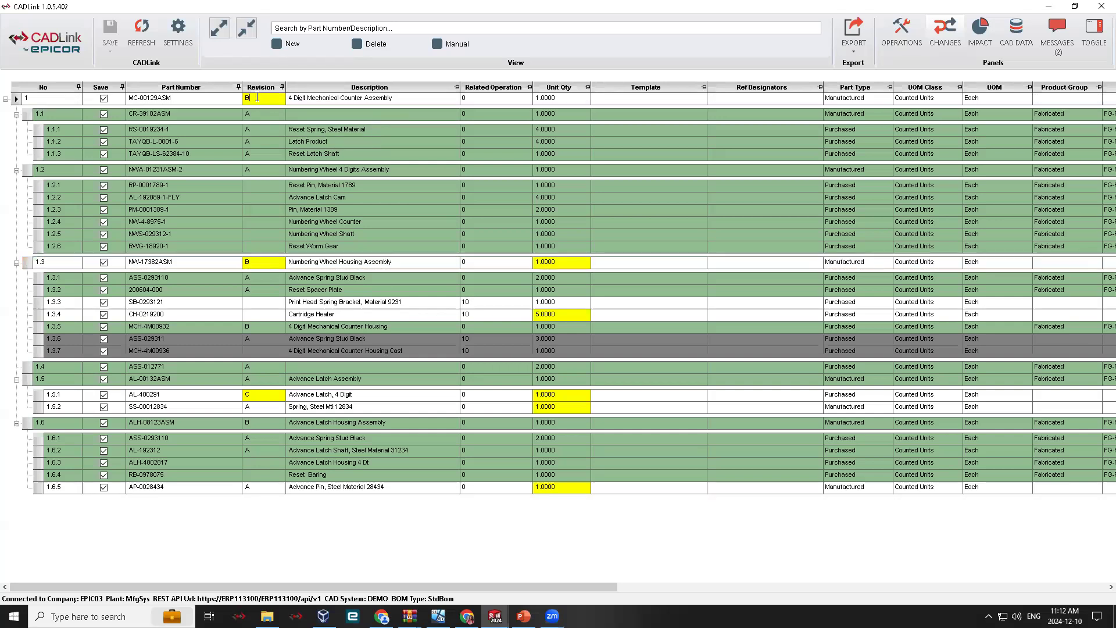
{"action": "key", "text": "BackSpace"}
{"action": "type", "text": "Ab"}
{"action": "left_click", "coordinate": [38, 129]}
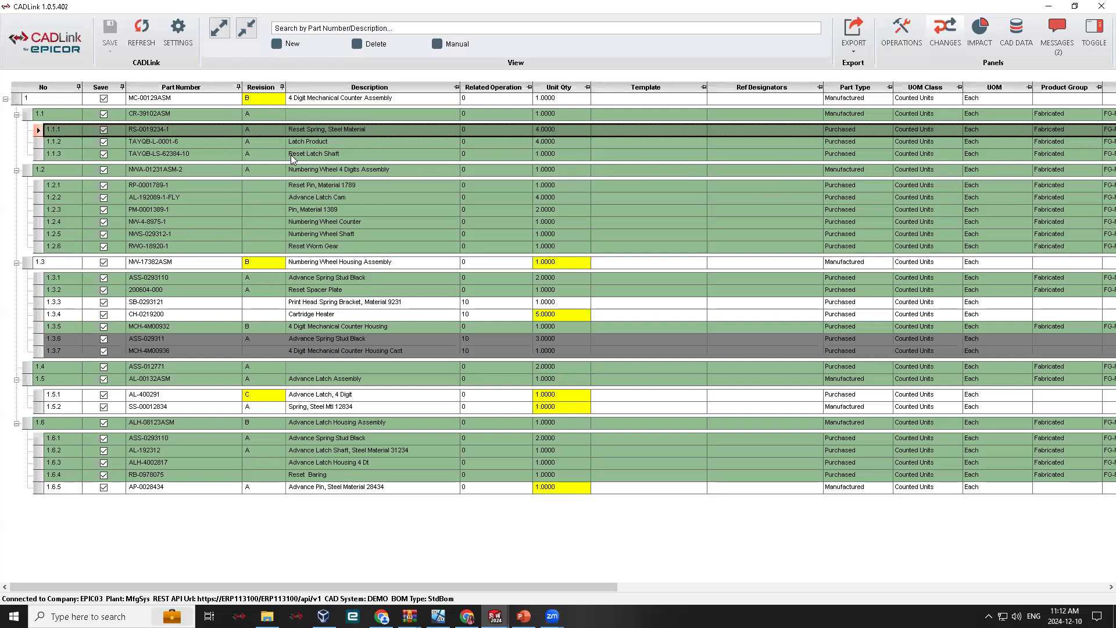
- Review the part type and UOM class choices for the Numbering Wheel 4 Digits Assembly without changing them
{"action": "left_click_drag", "start_coordinate": [511, 587], "coordinate": [605, 587]}
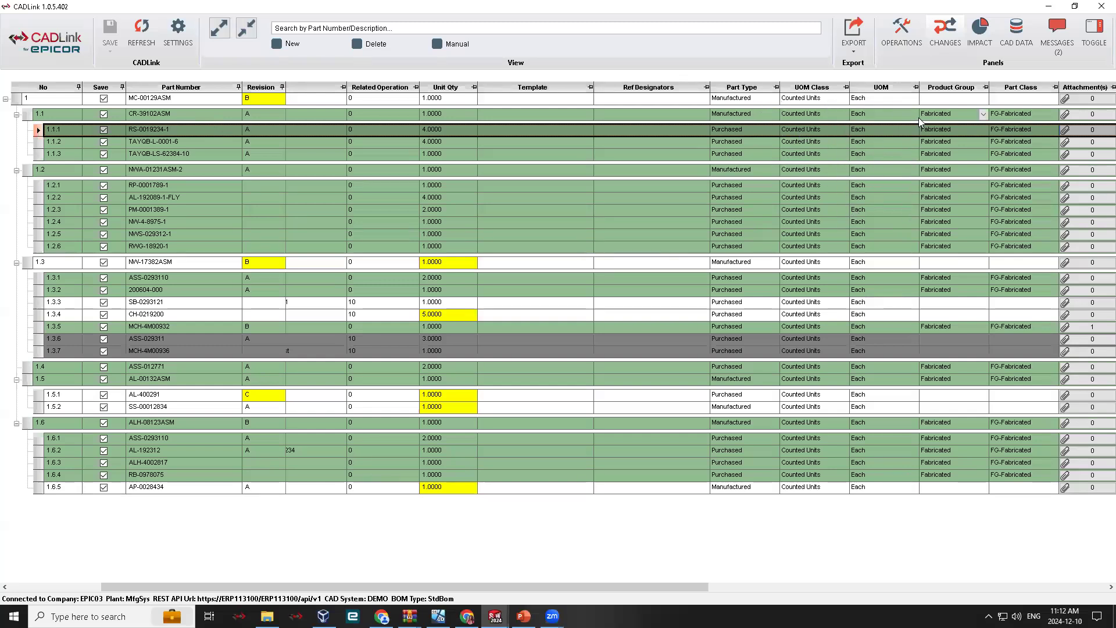
{"action": "left_click", "coordinate": [774, 171]}
{"action": "left_click", "coordinate": [775, 171]}
{"action": "left_click", "coordinate": [844, 171]}
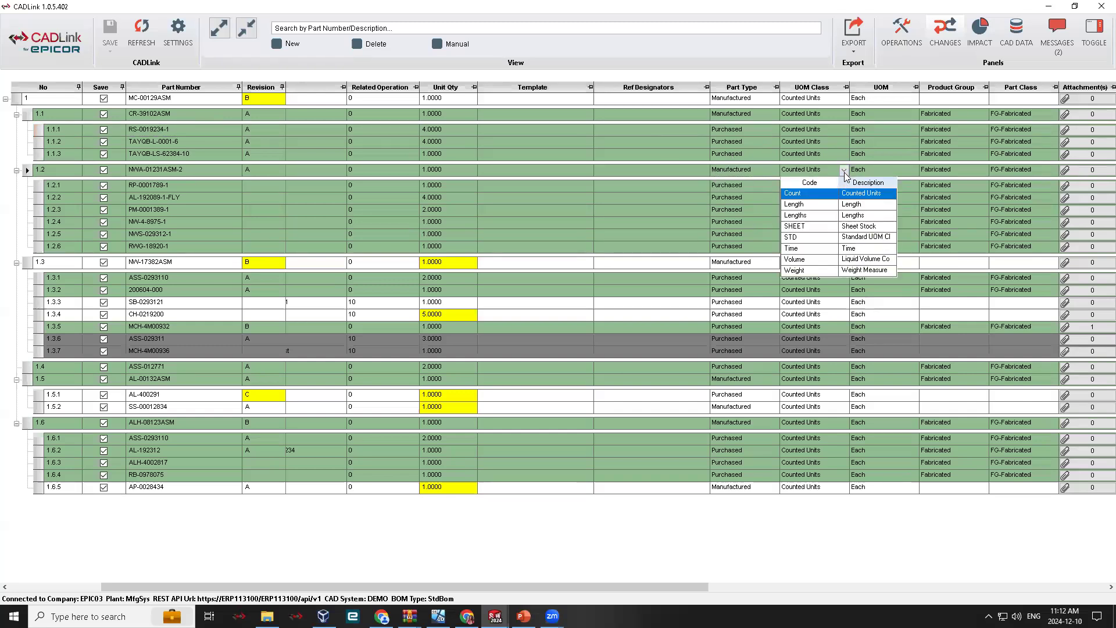
{"action": "left_click", "coordinate": [844, 171]}
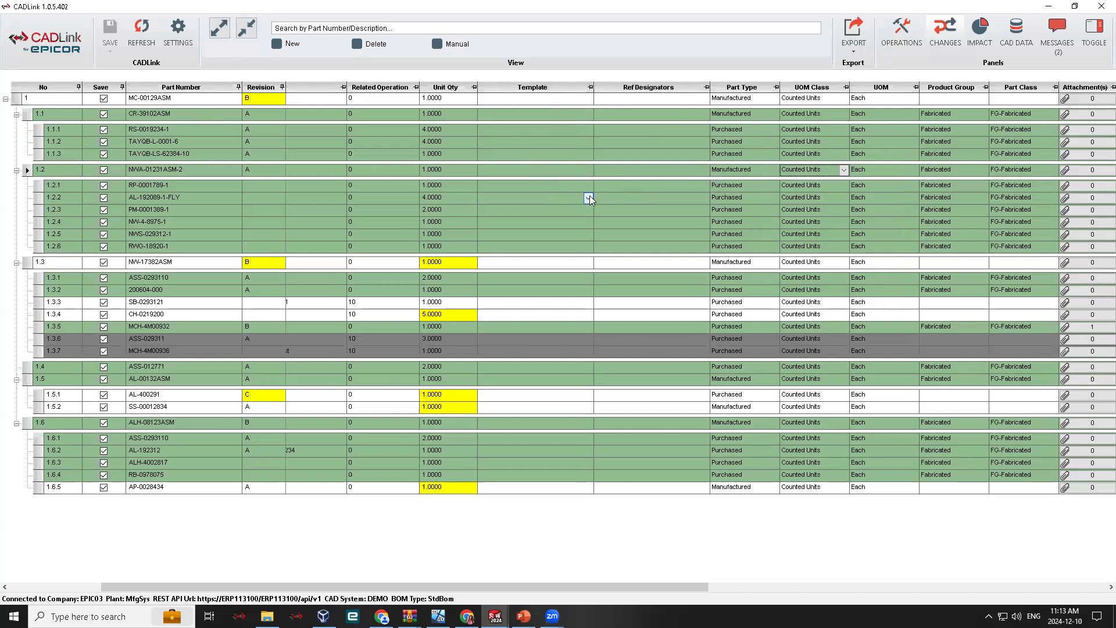
- Assign the template part 01C1 to the Advance Latch Cam, AL-192089-1-FLY
{"action": "left_click", "coordinate": [589, 198]}
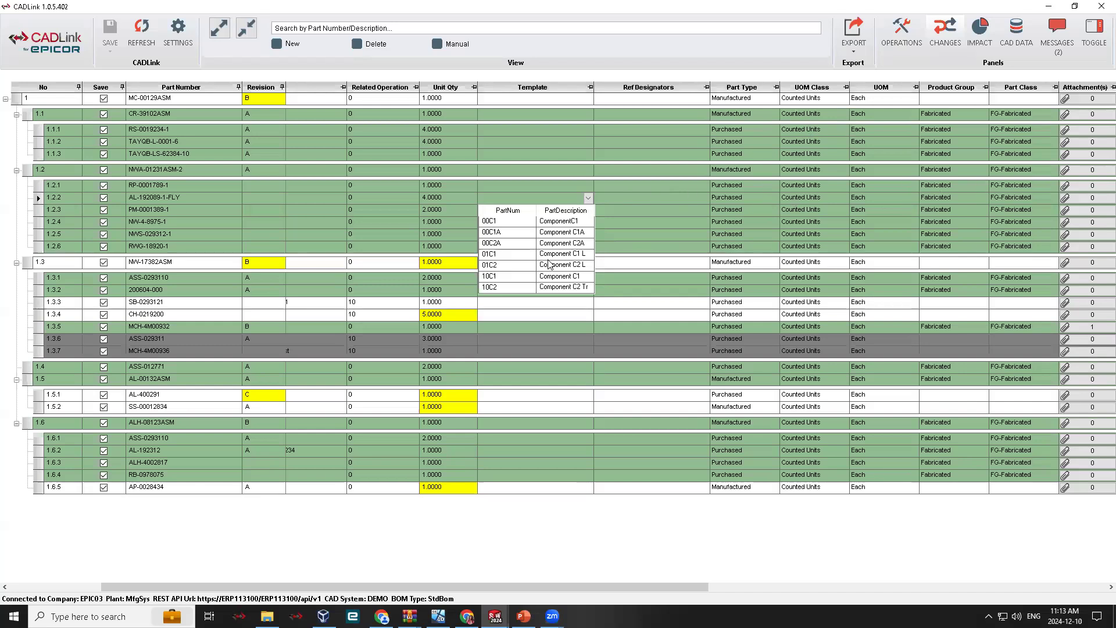
{"action": "left_click", "coordinate": [549, 256]}
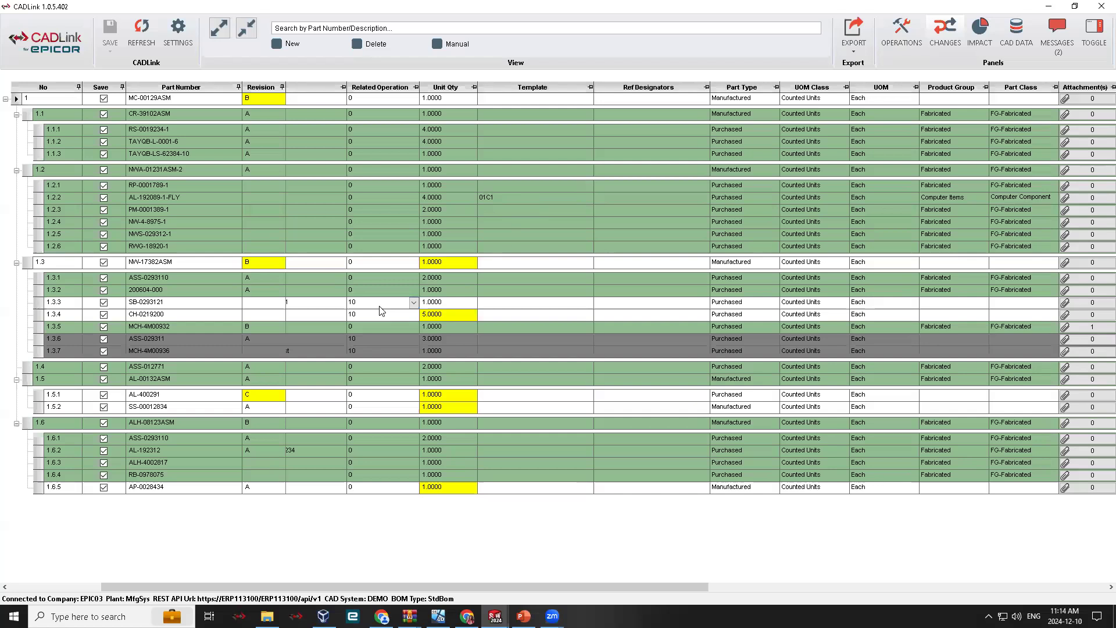
- Convert the deleted Advance Spring Stud Black line, ASS-029311, to a manual part
{"action": "left_click_drag", "start_coordinate": [347, 586], "coordinate": [179, 587]}
{"action": "left_click", "coordinate": [37, 340]}
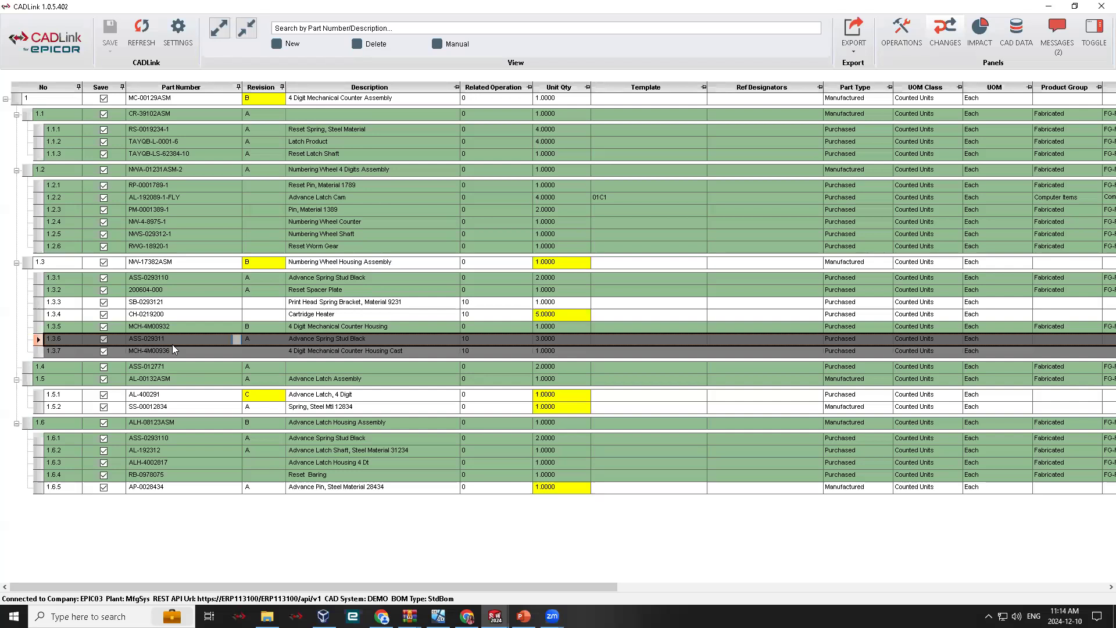
{"action": "right_click", "coordinate": [37, 343]}
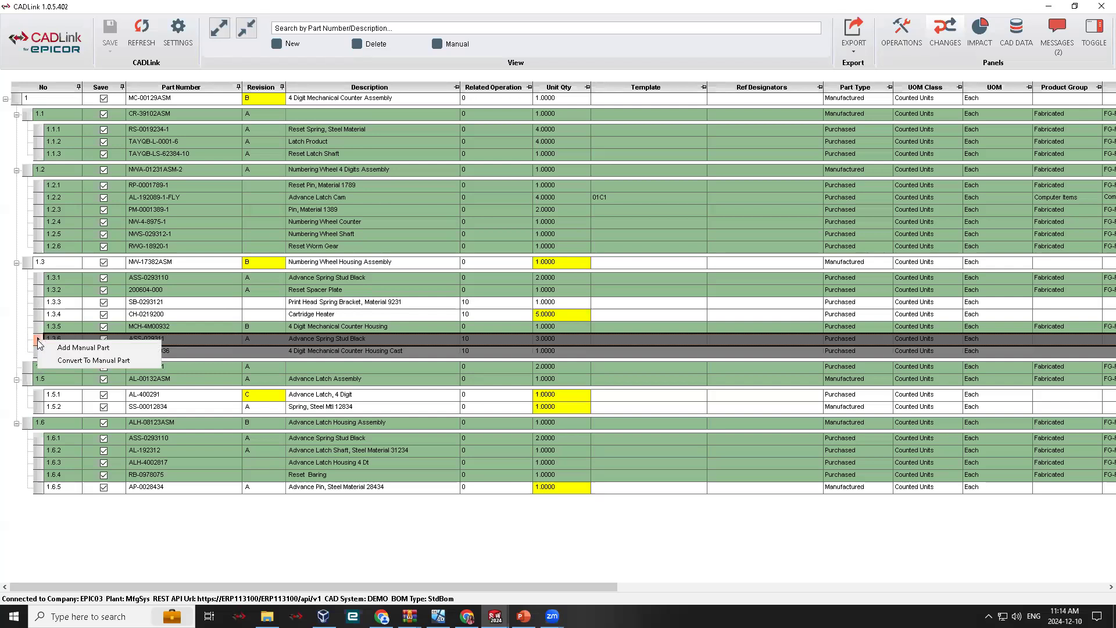
{"action": "left_click", "coordinate": [127, 362]}
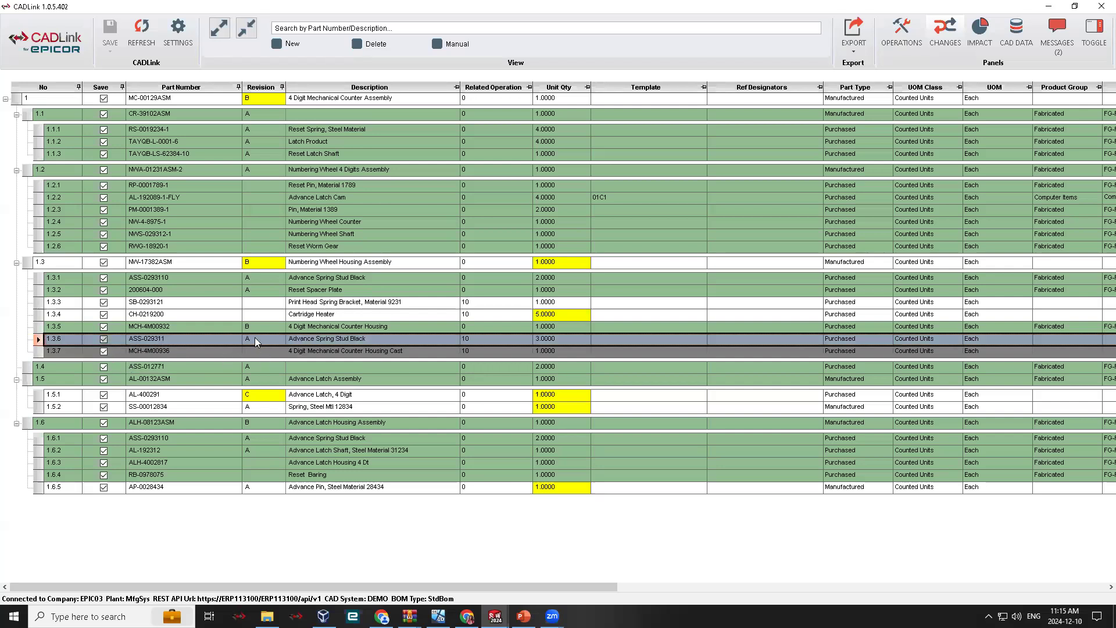
- Add a blank manual part line under the Numbering Wheel Housing Assembly
{"action": "left_click", "coordinate": [39, 330]}
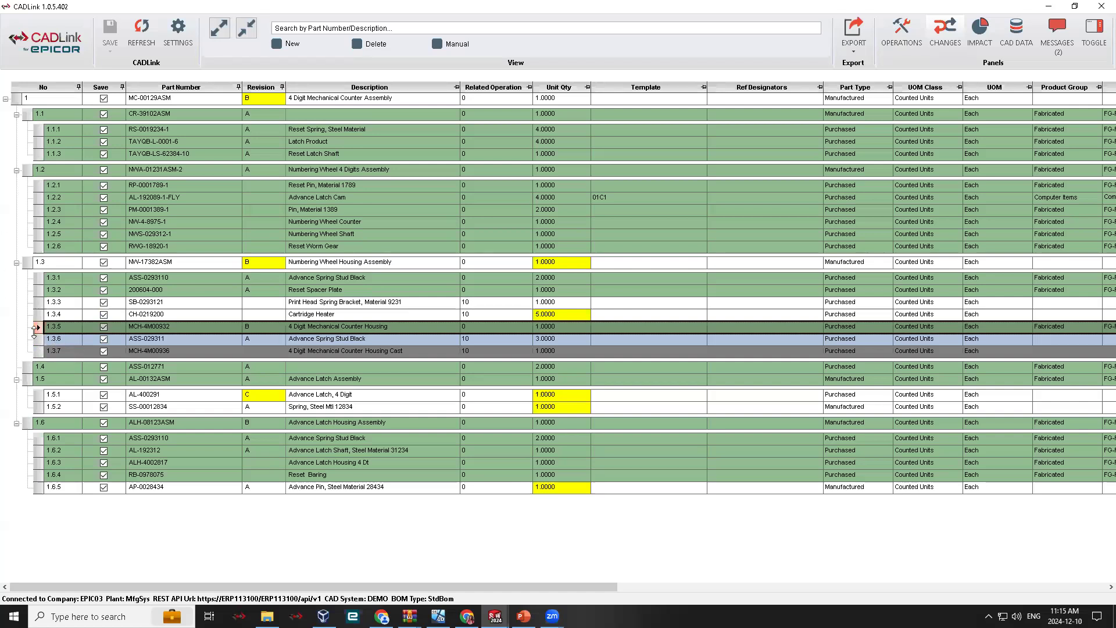
{"action": "right_click", "coordinate": [42, 356]}
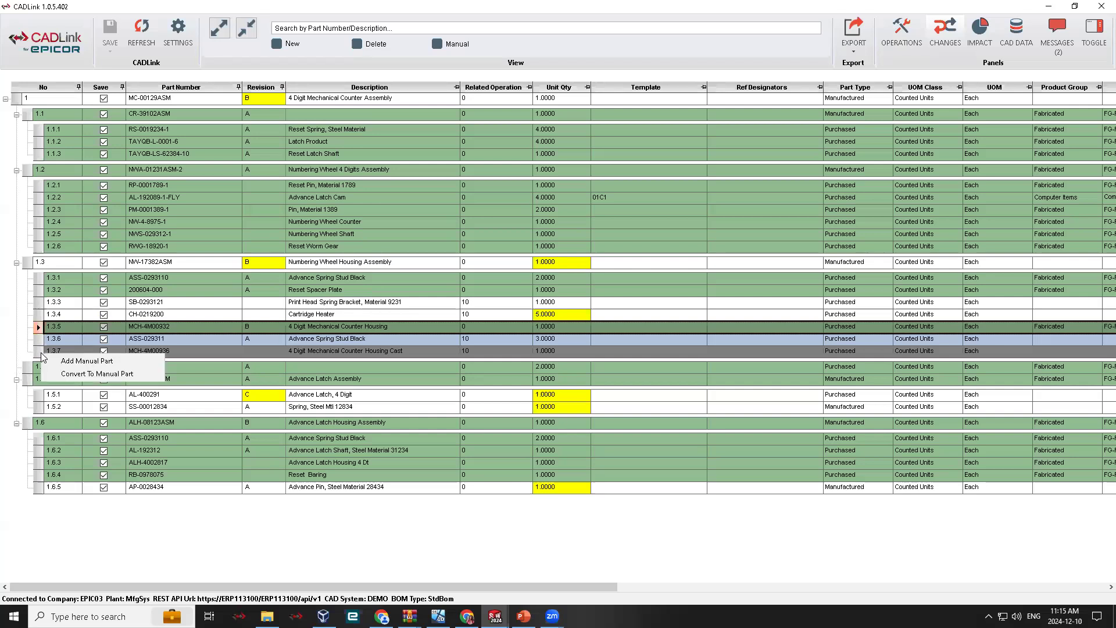
{"action": "right_click", "coordinate": [39, 307]}
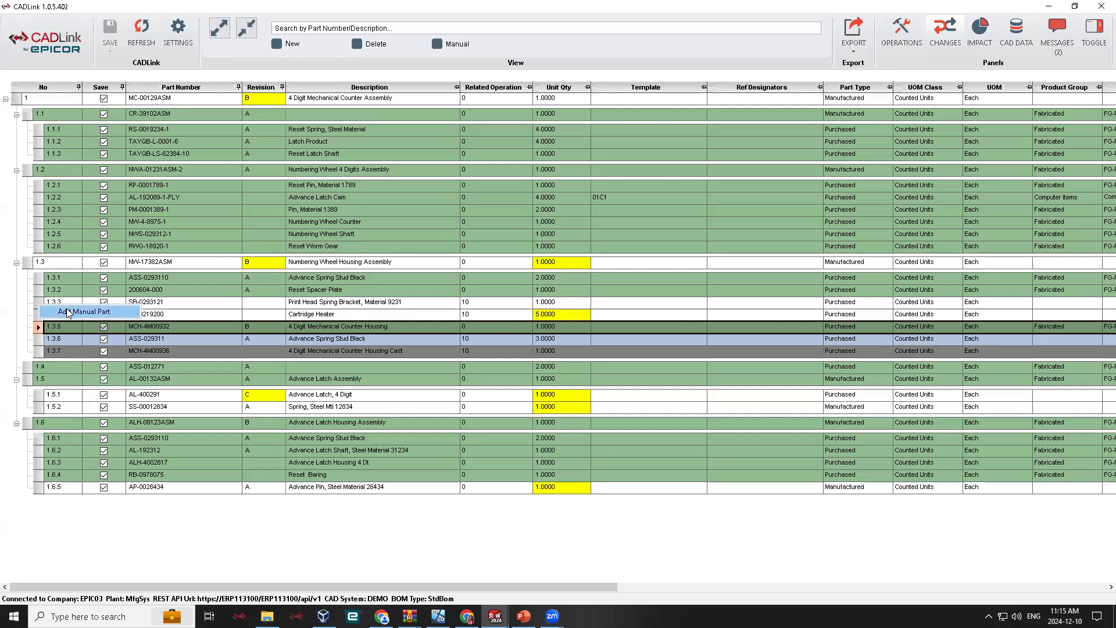
{"action": "left_click", "coordinate": [68, 312]}
{"action": "left_click", "coordinate": [38, 350]}
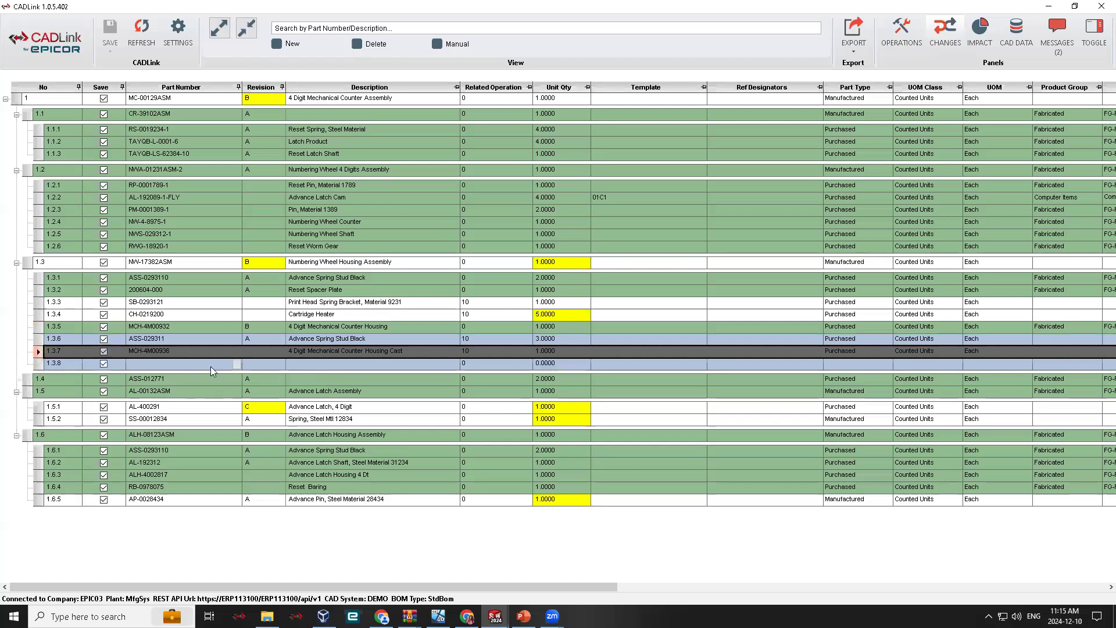
- Search Epicor parts for descriptions containing BOLT and assign part 516X075B-A to the new manual line
{"action": "left_click", "coordinate": [237, 364]}
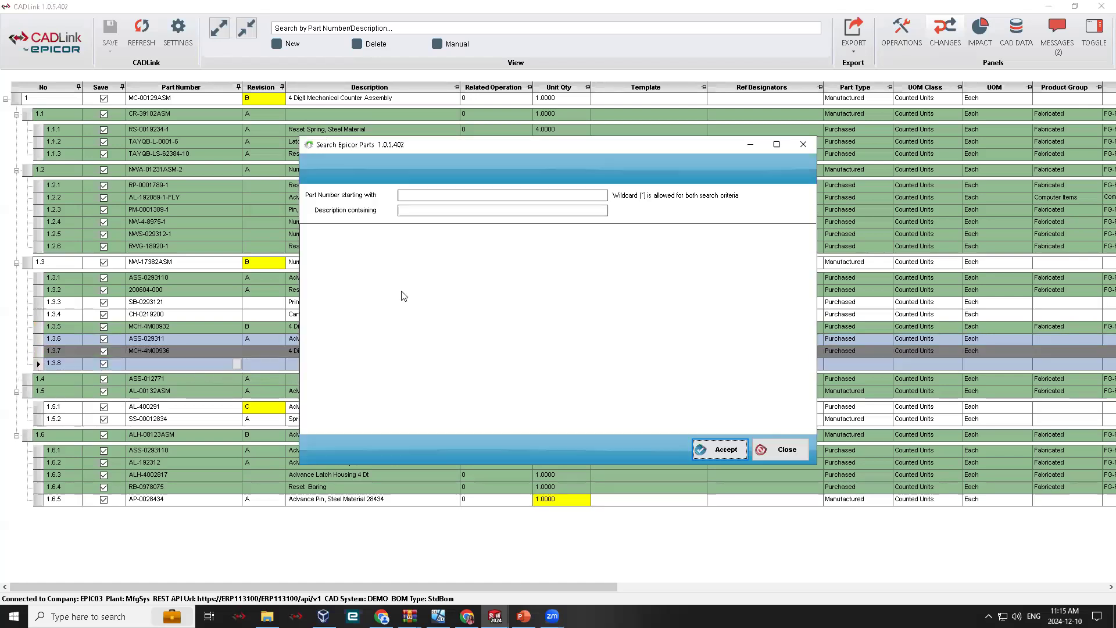
{"action": "left_click", "coordinate": [435, 211]}
{"action": "type", "text": "BOLT"}
{"action": "key", "text": "Return"}
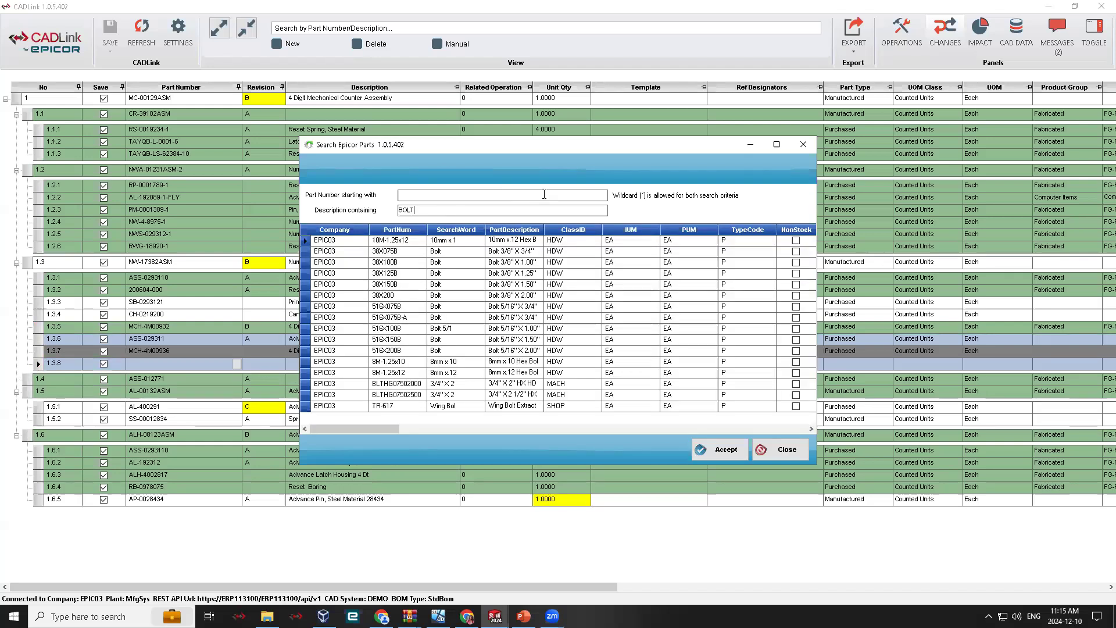
{"action": "left_click", "coordinate": [389, 318]}
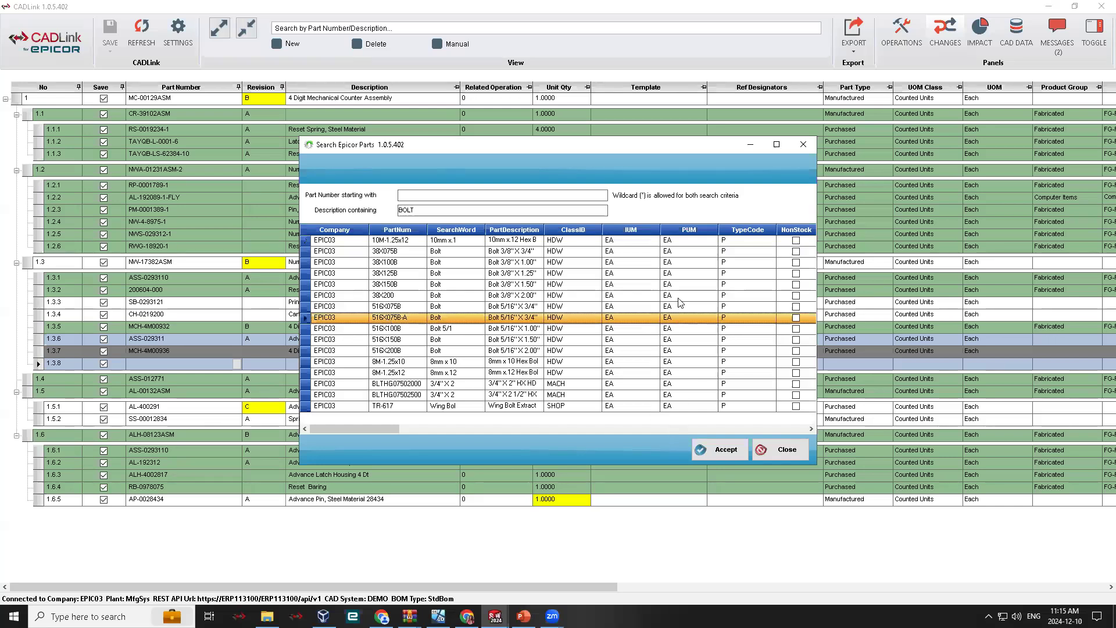
{"action": "left_click", "coordinate": [721, 454]}
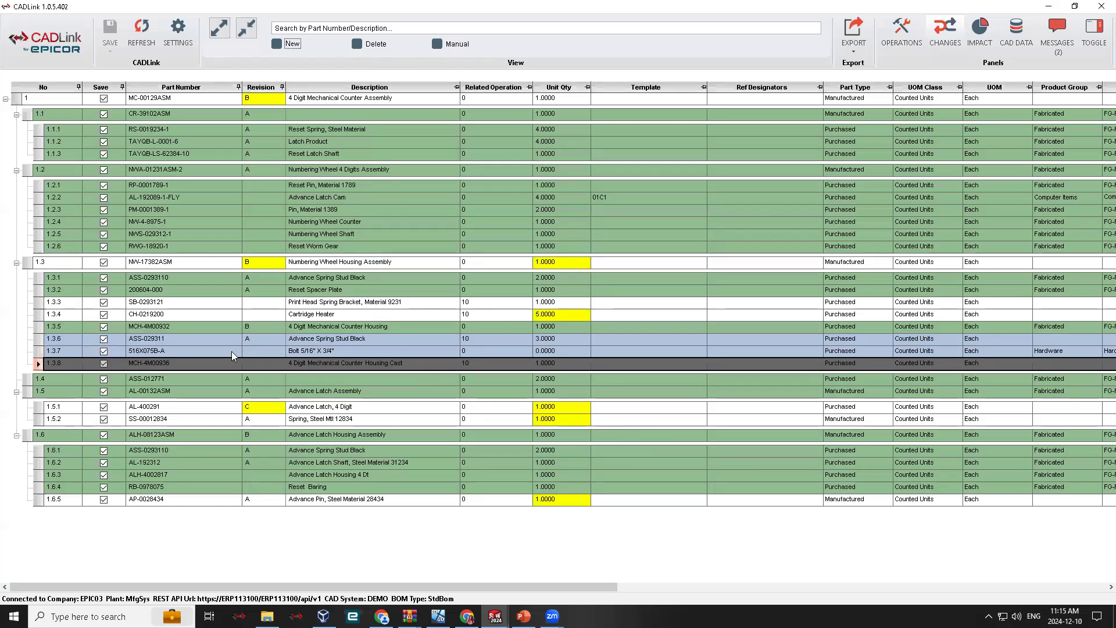
- Set the unit quantity of the manually added bolt 516X075B-A to 8
{"action": "left_click", "coordinate": [194, 351]}
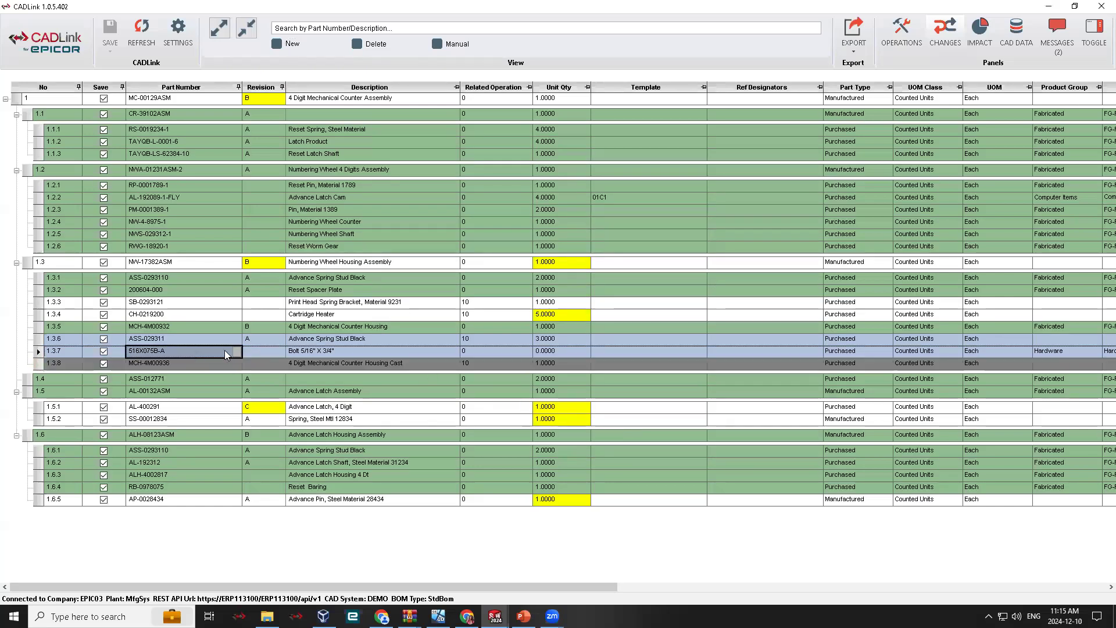
{"action": "left_click", "coordinate": [501, 351]}
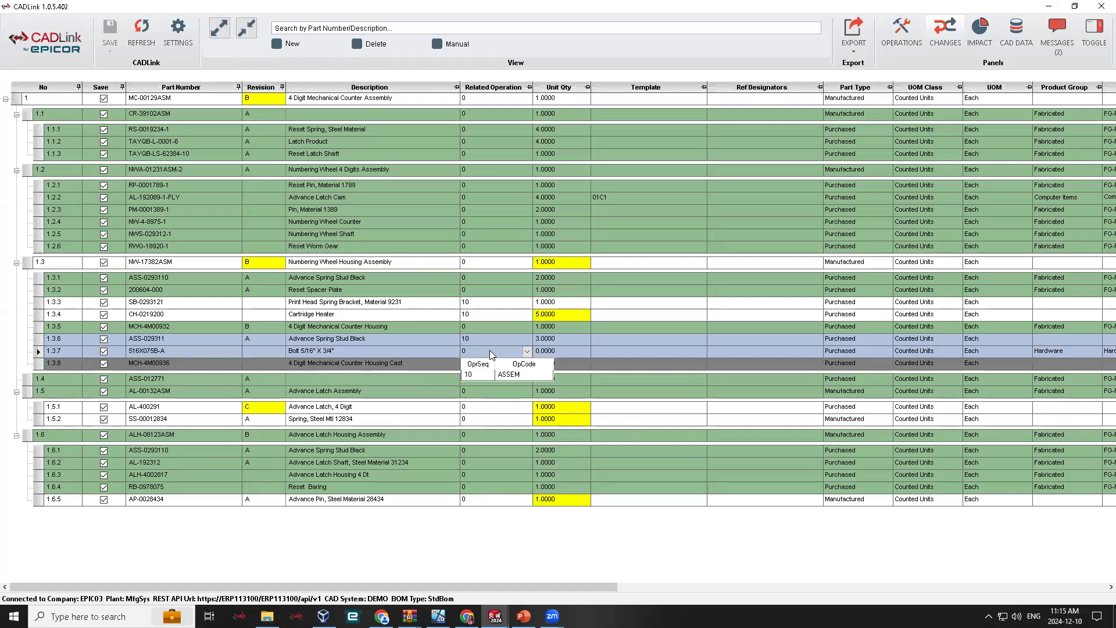
{"action": "left_click", "coordinate": [558, 349]}
{"action": "left_click", "coordinate": [564, 349]}
{"action": "key", "text": "BackSpace"}
{"action": "type", "text": "8"}
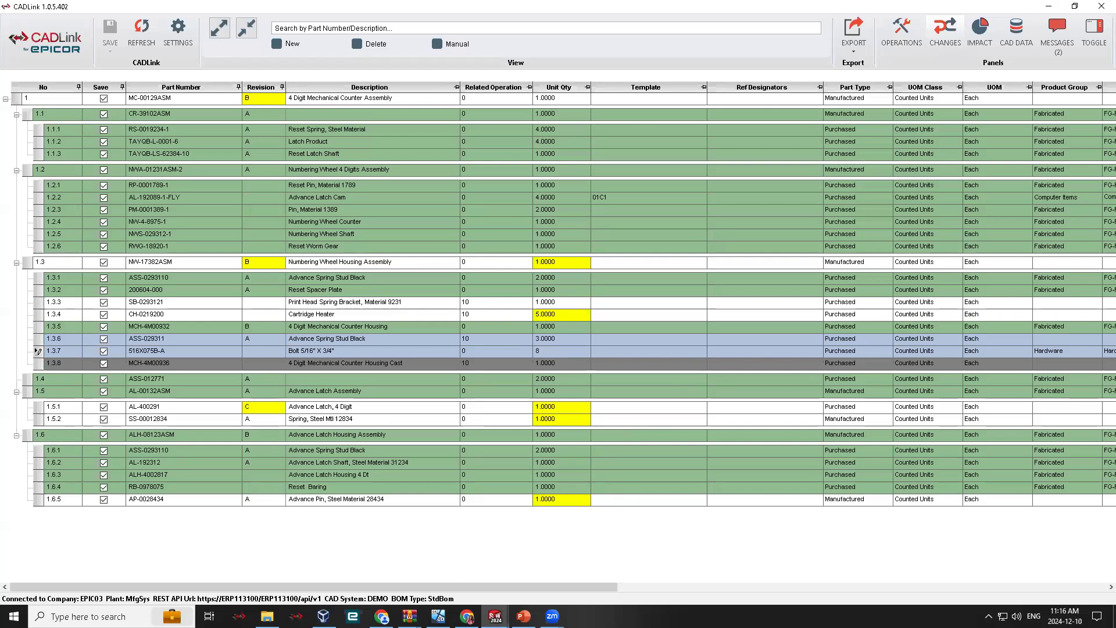
- Open the attachment manager for CR-39102ASM, browse for a file to attach, and close it without adding anything
{"action": "left_click_drag", "start_coordinate": [298, 588], "coordinate": [745, 588]}
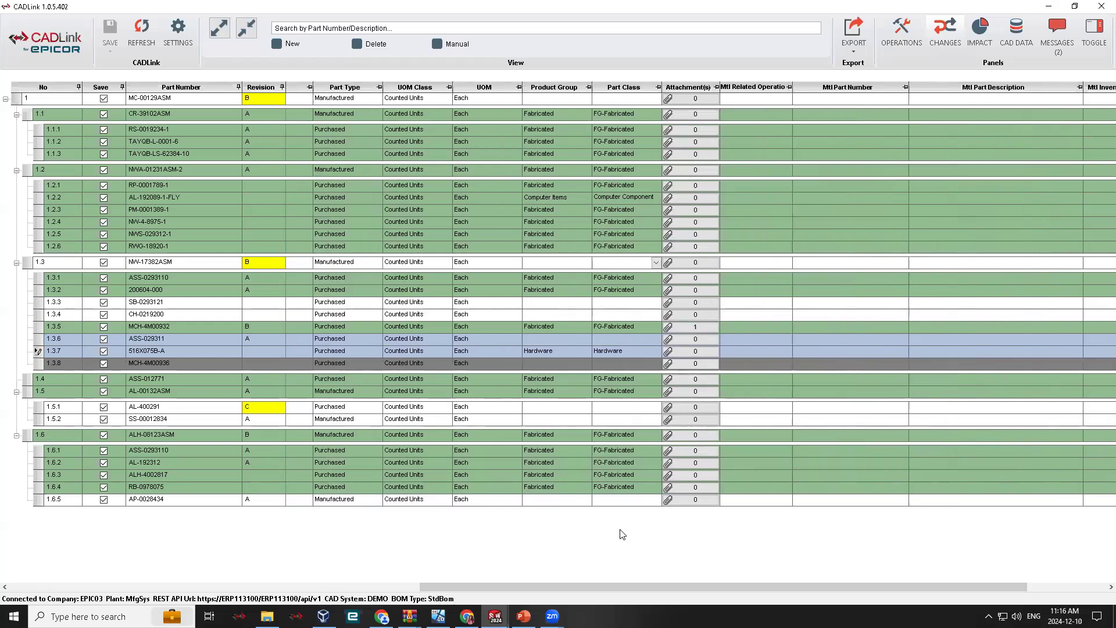
{"action": "left_click_drag", "start_coordinate": [630, 587], "coordinate": [733, 604]}
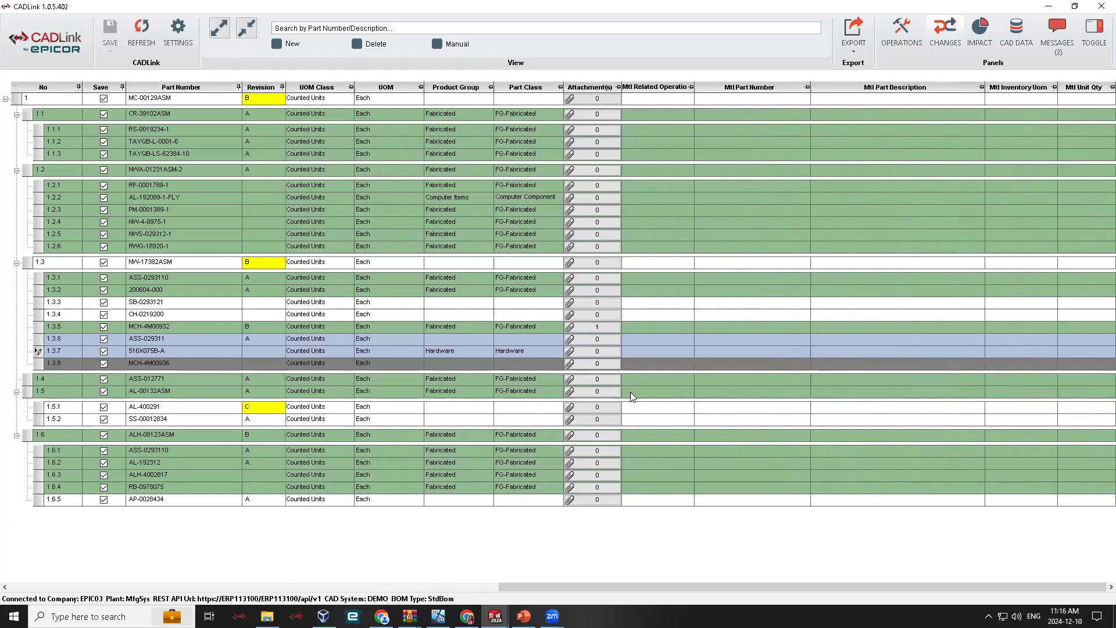
{"action": "left_click", "coordinate": [597, 118]}
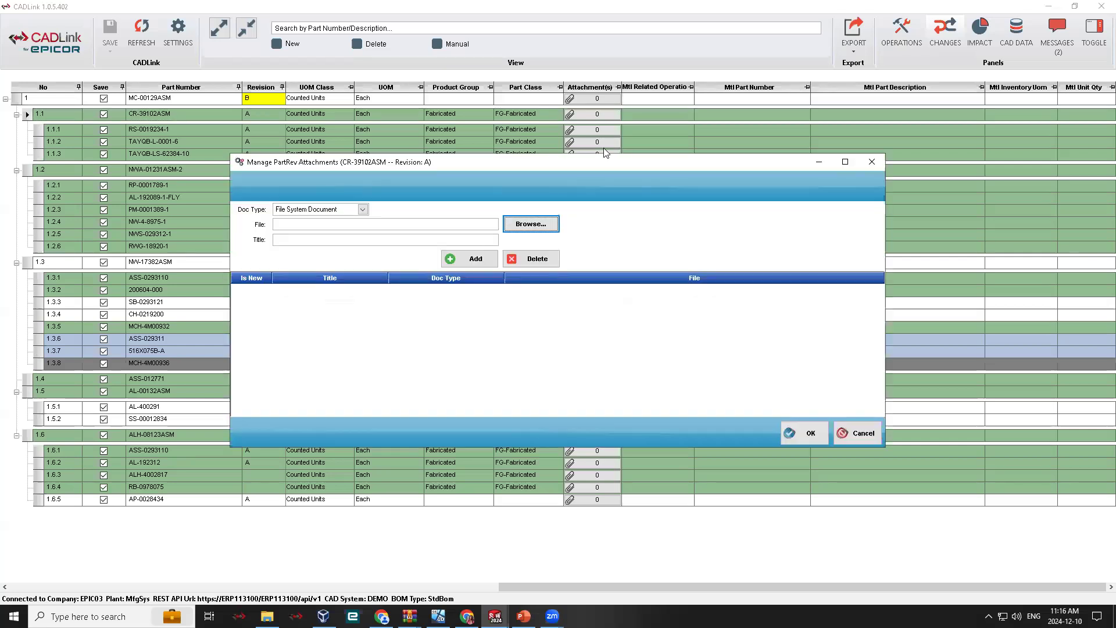
{"action": "left_click", "coordinate": [550, 227]}
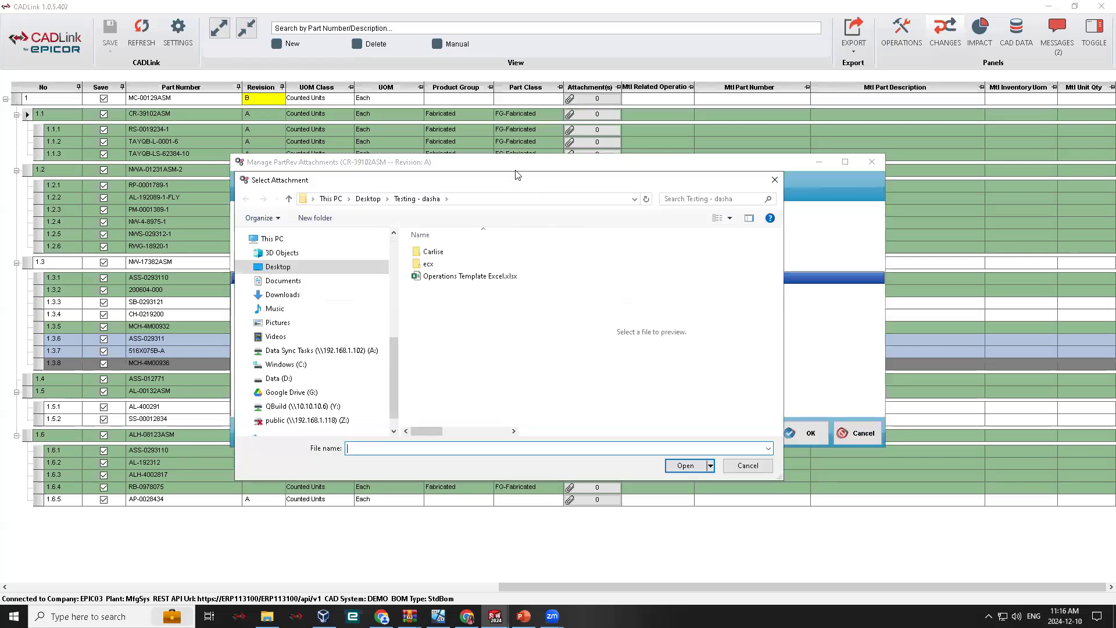
{"action": "left_click", "coordinate": [775, 180]}
{"action": "left_click", "coordinate": [857, 432]}
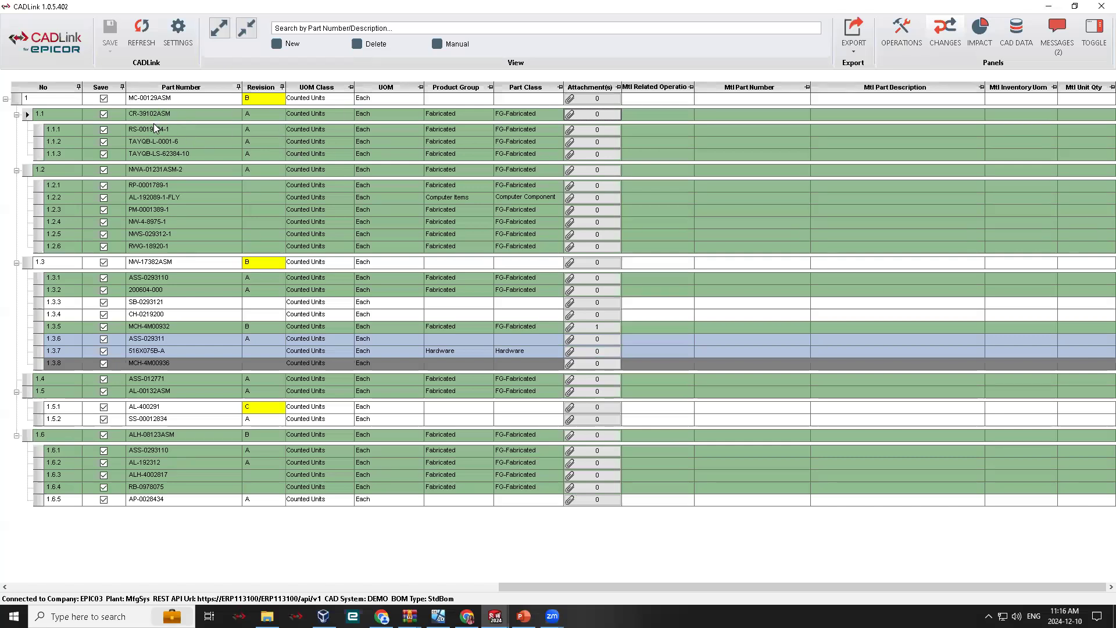
- Review the part revision attachments of the 4 Digit Mechanical Counter Housing, MCH-4M00932
{"action": "left_click", "coordinate": [38, 327]}
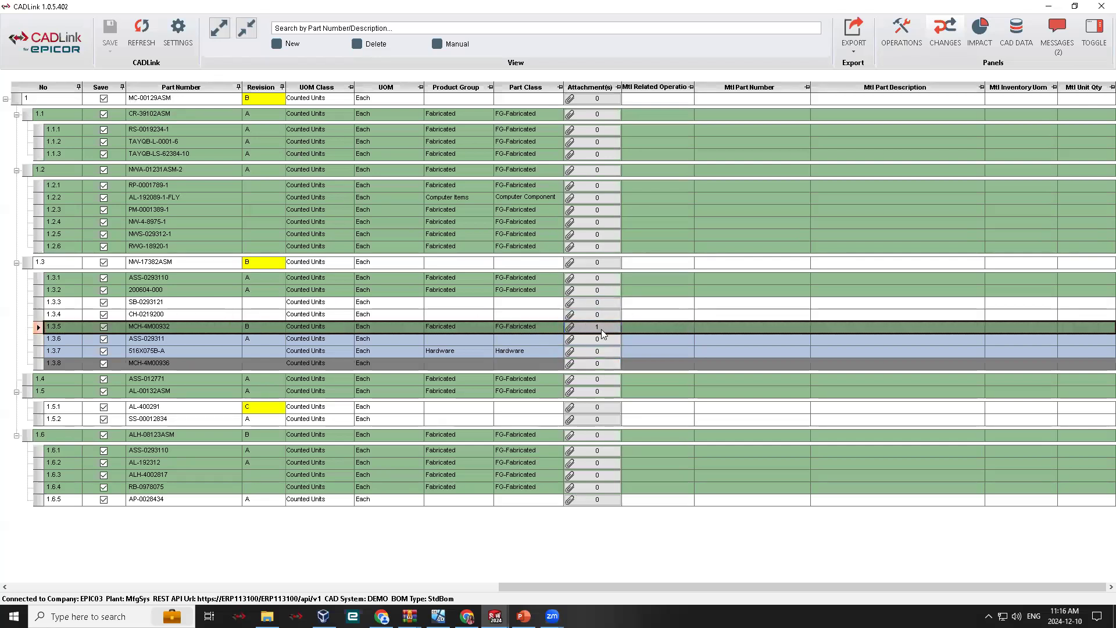
{"action": "left_click", "coordinate": [593, 327]}
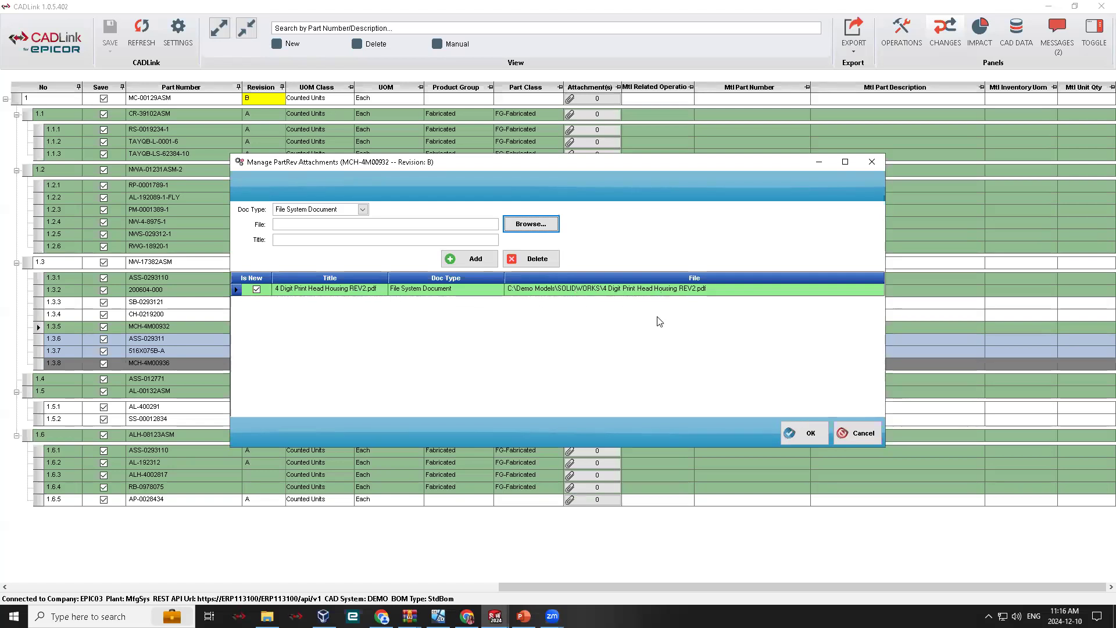
{"action": "left_click", "coordinate": [857, 436]}
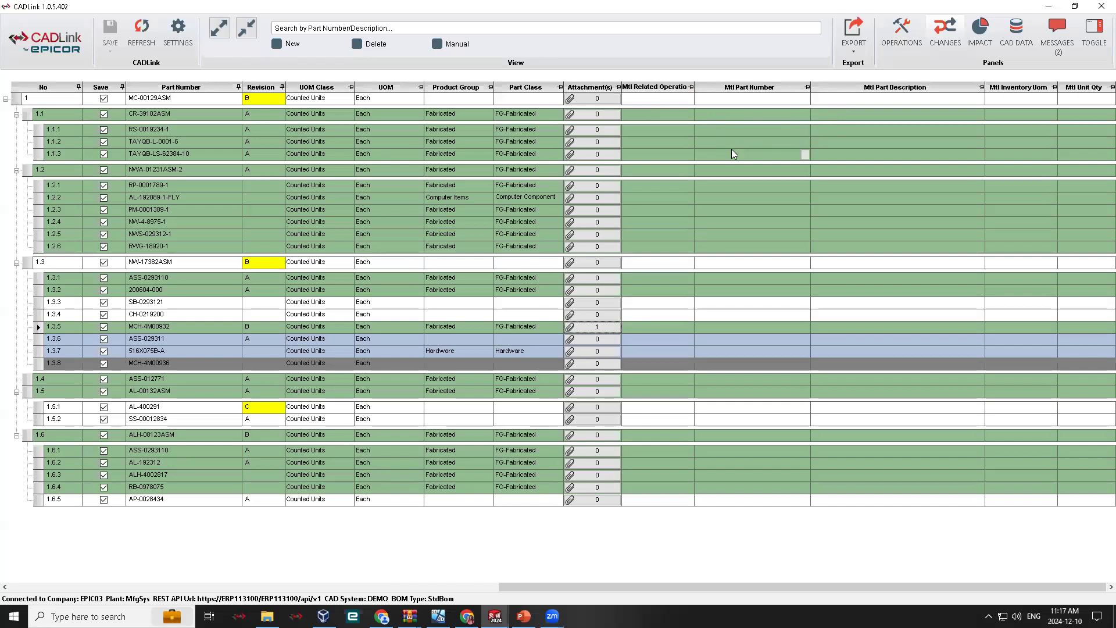
- Search Epicor parts for PLATE and assign MS-185 as the material of NW-4-8975-1 with a material unit quantity of 2
{"action": "left_click", "coordinate": [805, 222]}
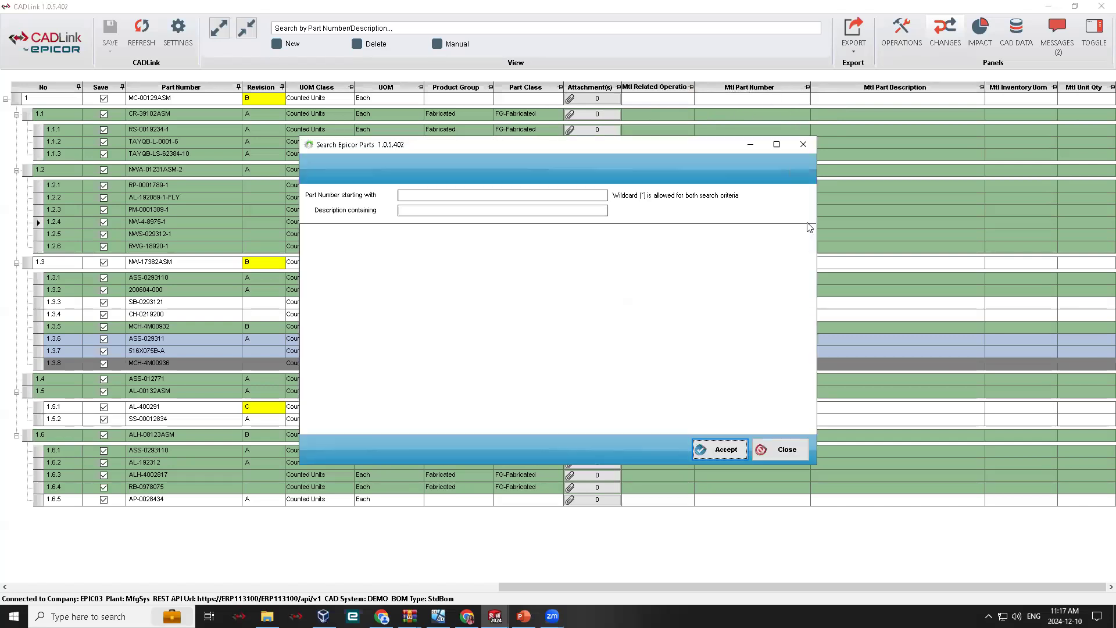
{"action": "left_click", "coordinate": [585, 208]}
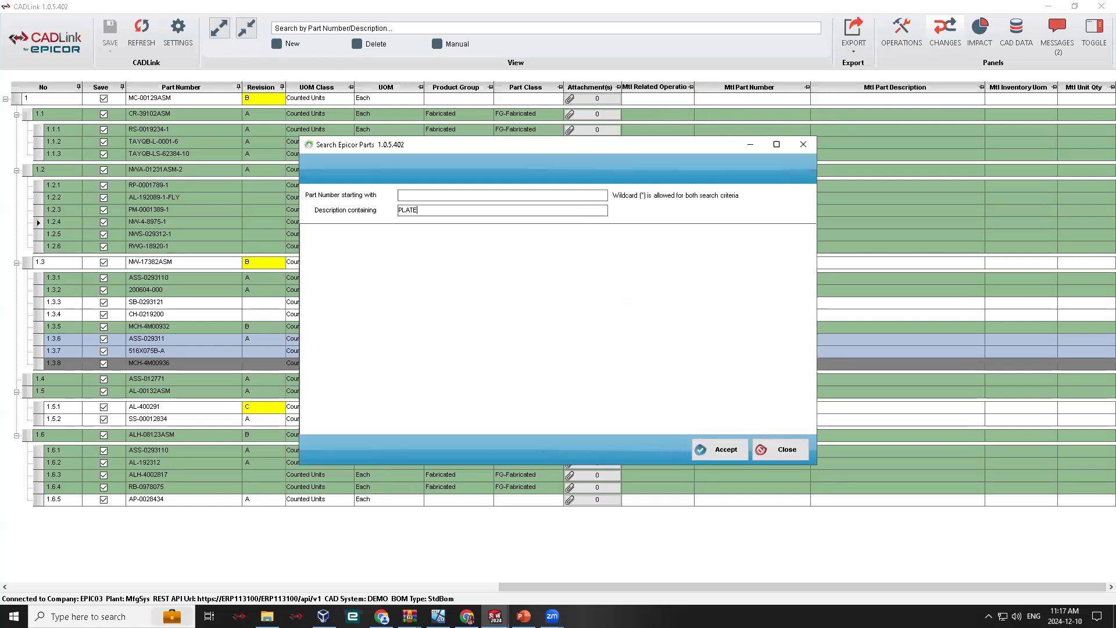
{"action": "key", "text": "Return"}
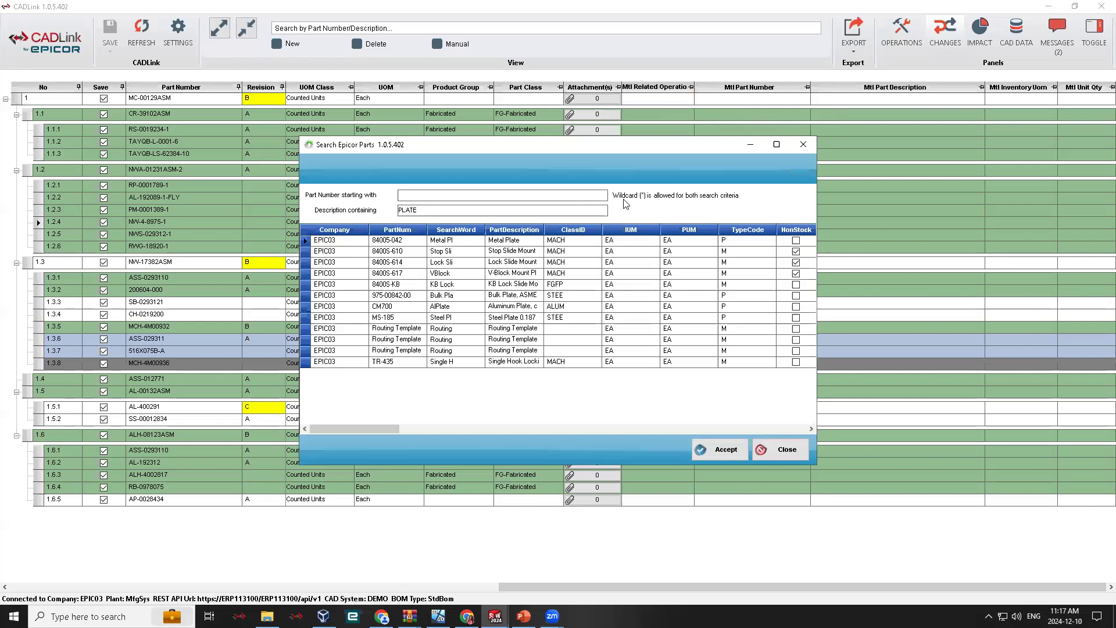
{"action": "left_click", "coordinate": [544, 318]}
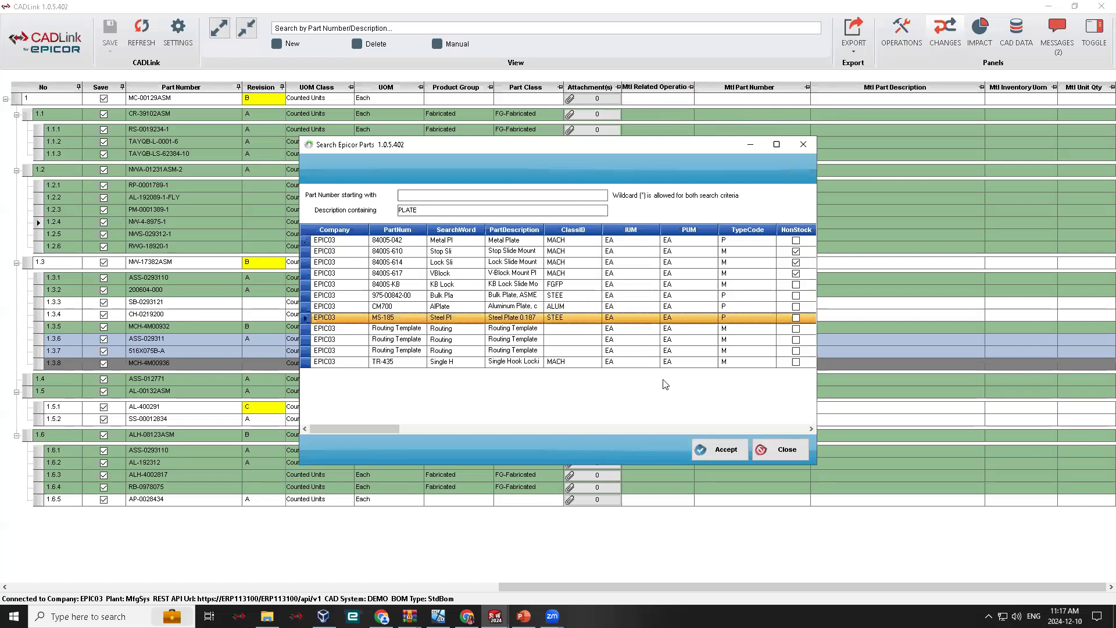
{"action": "left_click", "coordinate": [714, 448]}
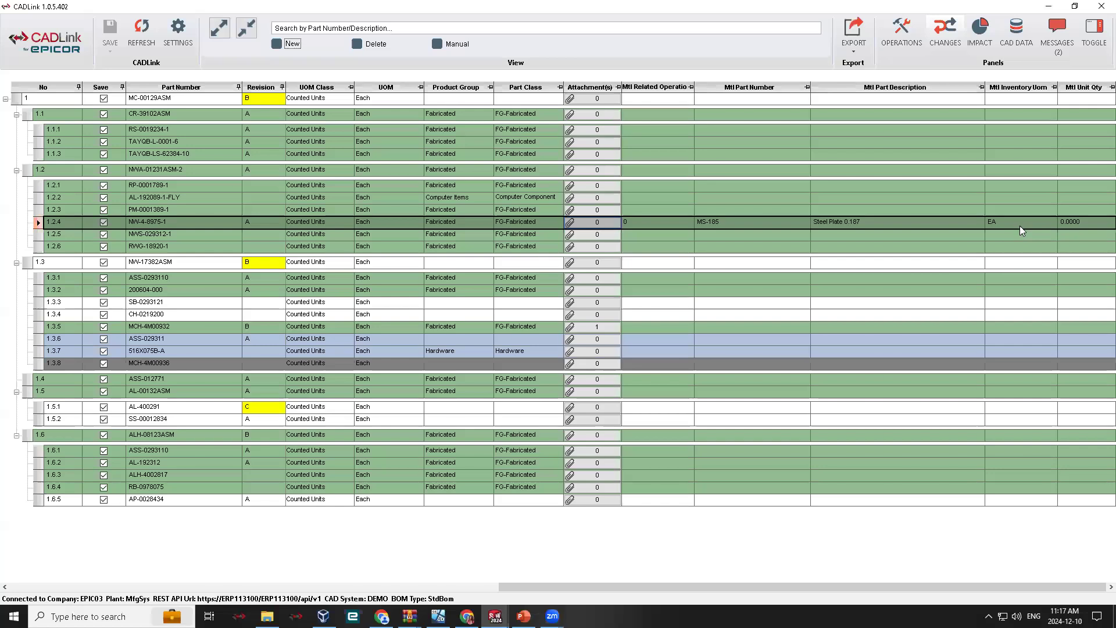
{"action": "left_click", "coordinate": [1092, 224]}
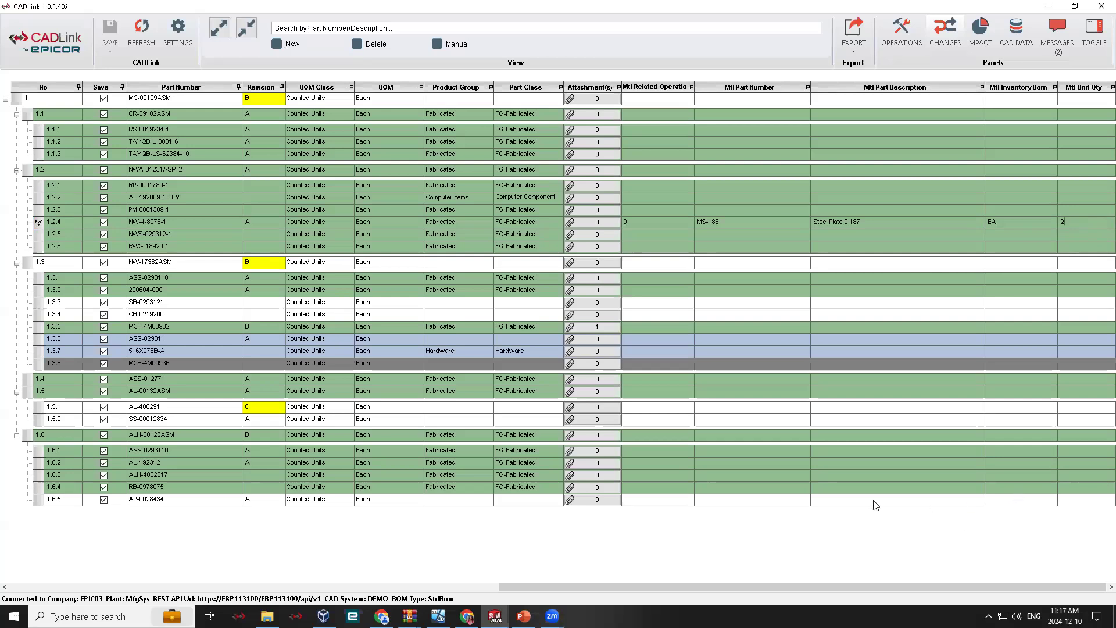
{"action": "left_click", "coordinate": [715, 339]}
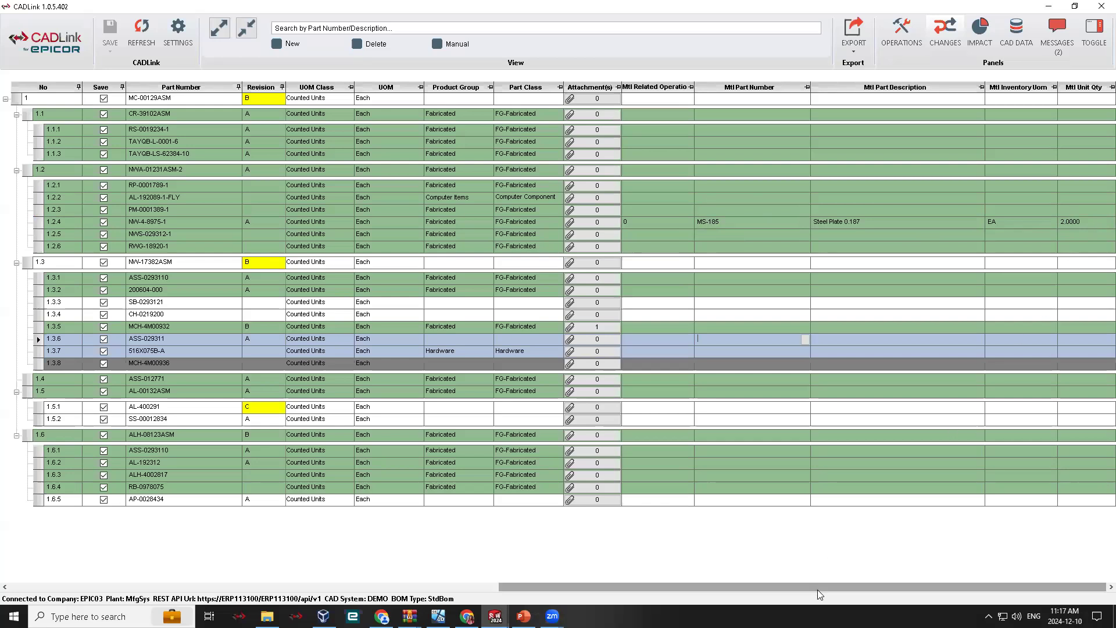
- Search Epicor parts for descriptions containing STEEL and assign SS-00012834 as the material of the Latch Product, TAYQB-L-0001-6
{"action": "left_click_drag", "start_coordinate": [875, 583], "coordinate": [333, 569]}
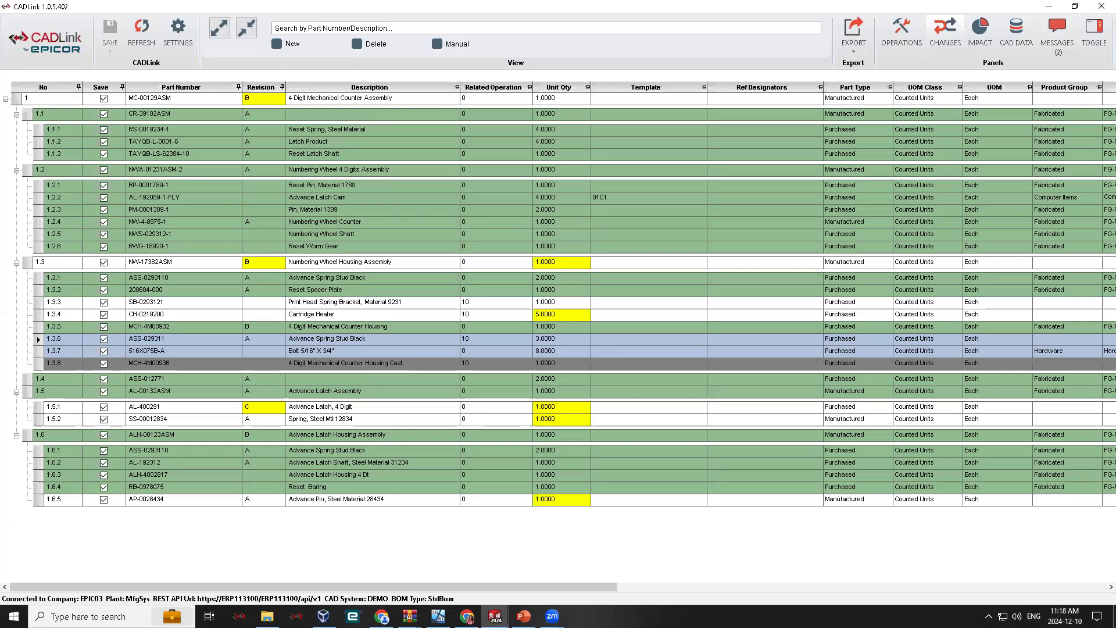
{"action": "left_click_drag", "start_coordinate": [543, 584], "coordinate": [1064, 581]}
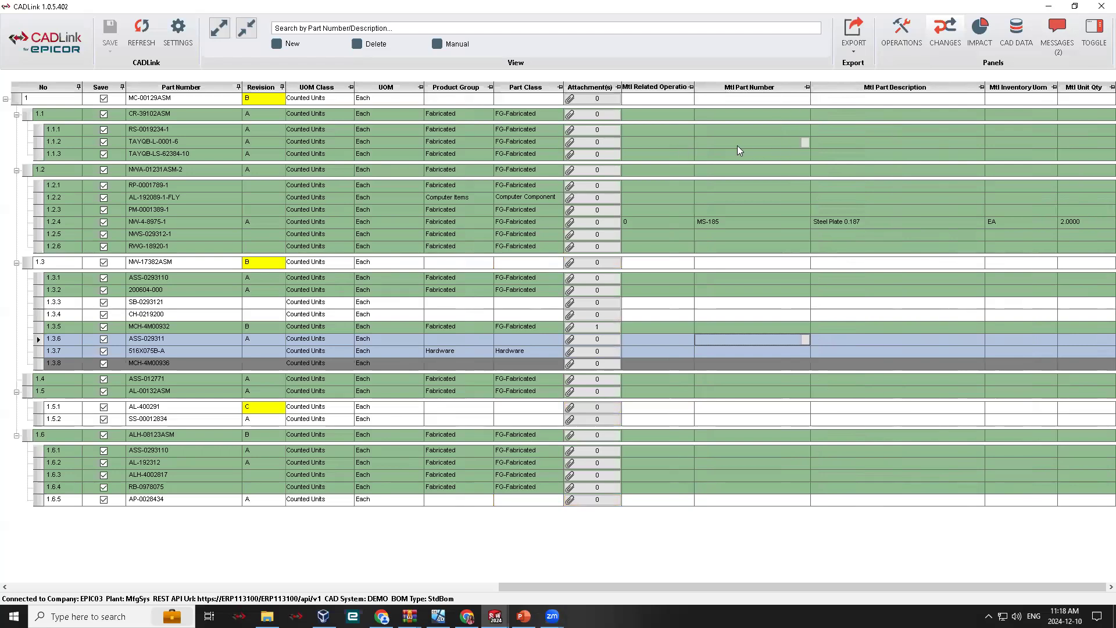
{"action": "left_click", "coordinate": [27, 115]}
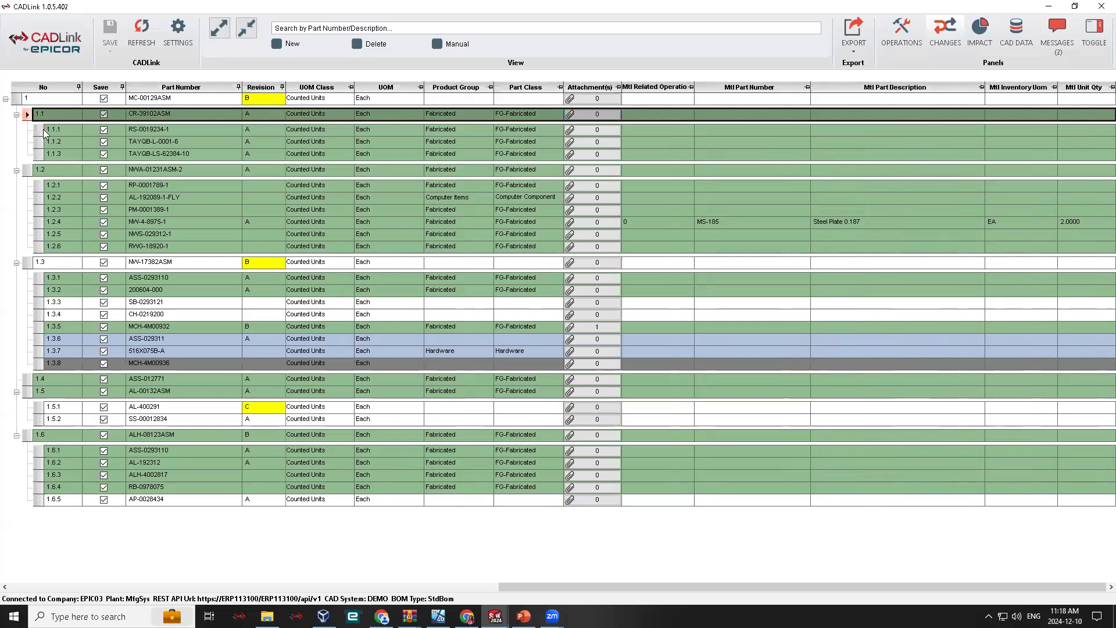
{"action": "left_click", "coordinate": [38, 143]}
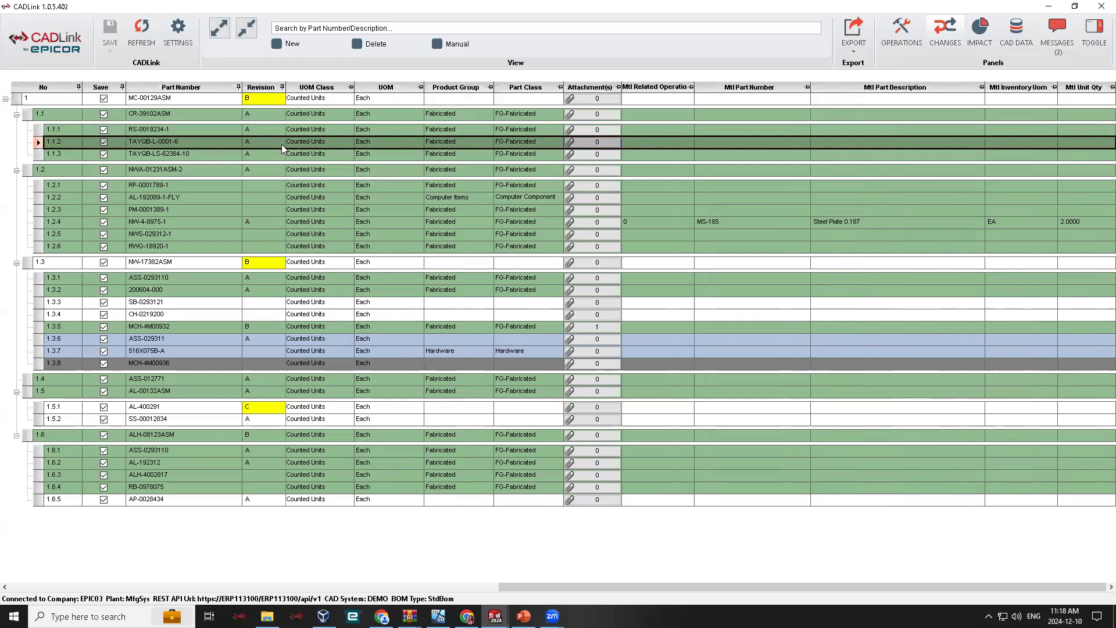
{"action": "left_click", "coordinate": [805, 143]}
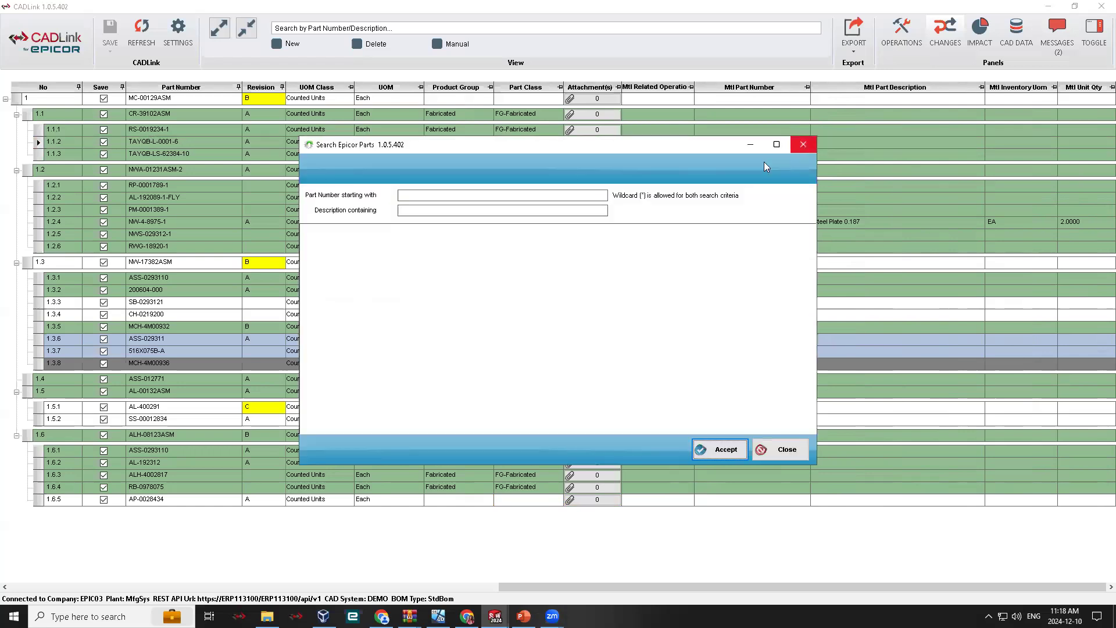
{"action": "left_click", "coordinate": [414, 209]}
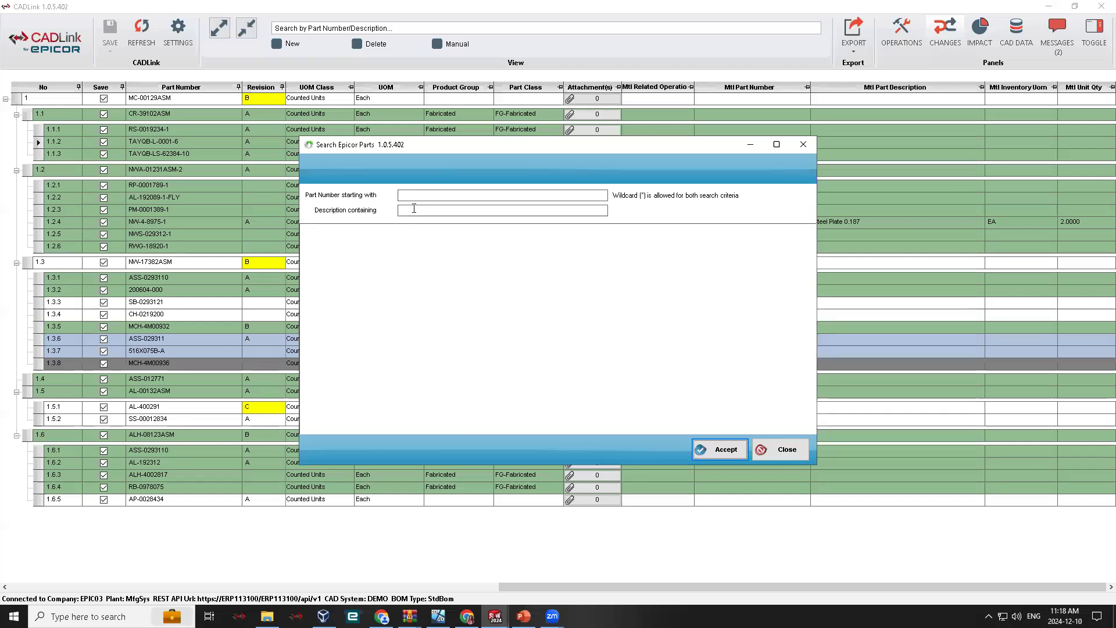
{"action": "type", "text": "ST"}
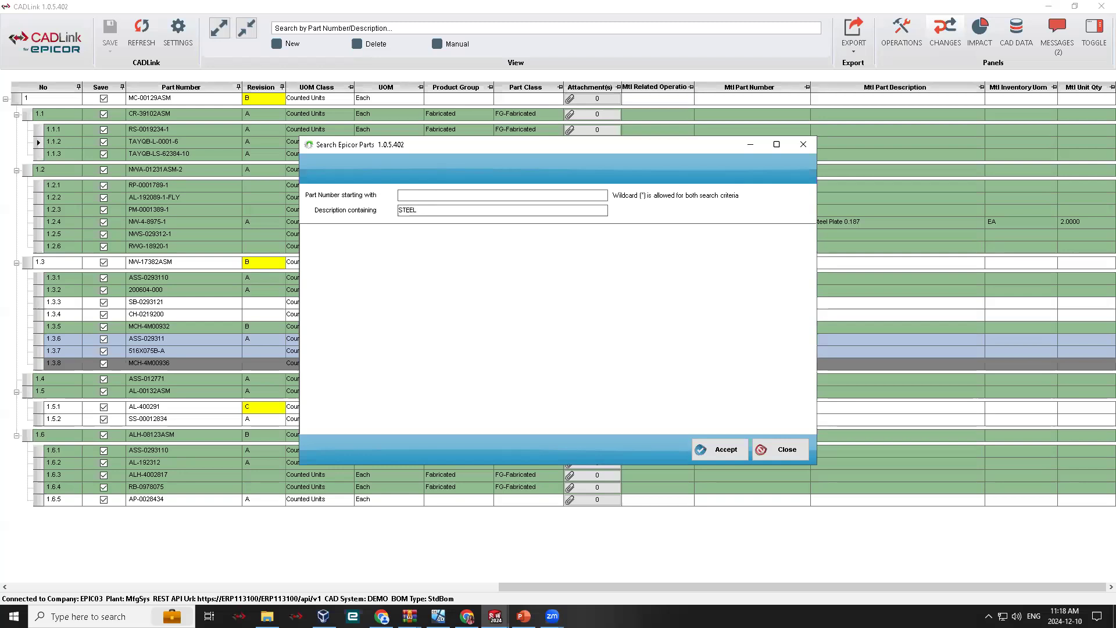
{"action": "type", "text": "EEL"}
{"action": "key", "text": "Return"}
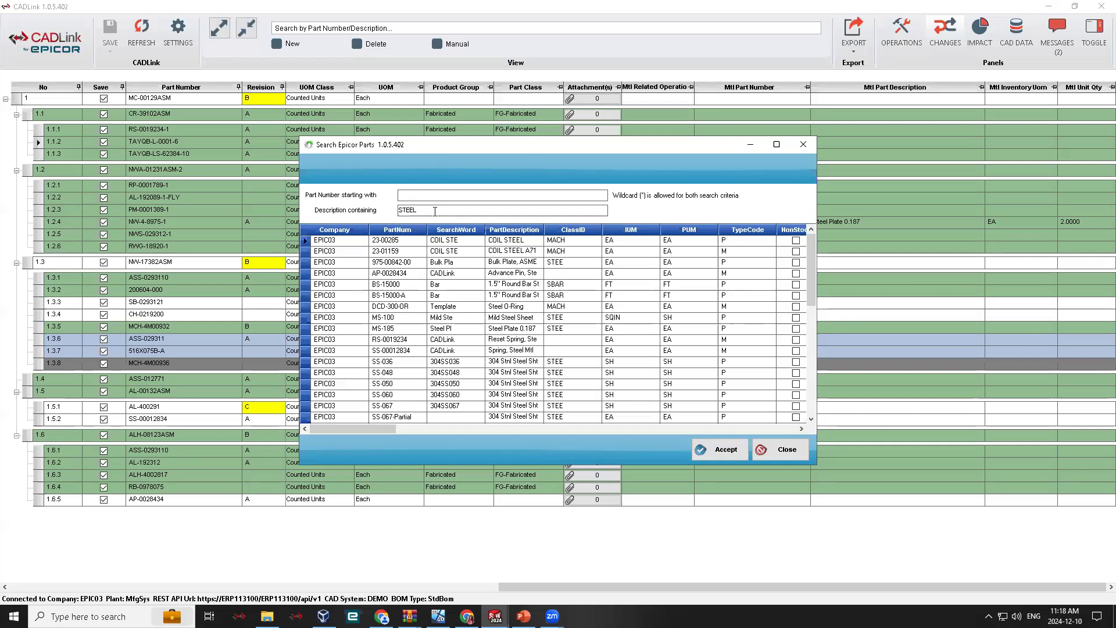
{"action": "scroll", "coordinate": [499, 339], "scroll_direction": "down", "scroll_amount": 6}
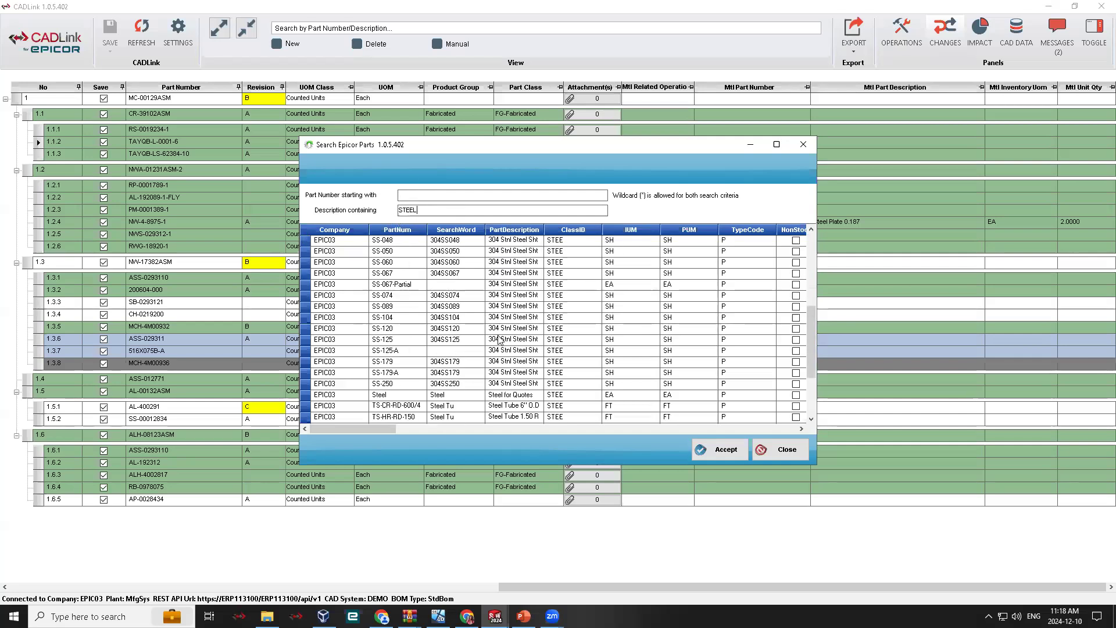
{"action": "scroll", "coordinate": [499, 339], "scroll_direction": "up", "scroll_amount": 6}
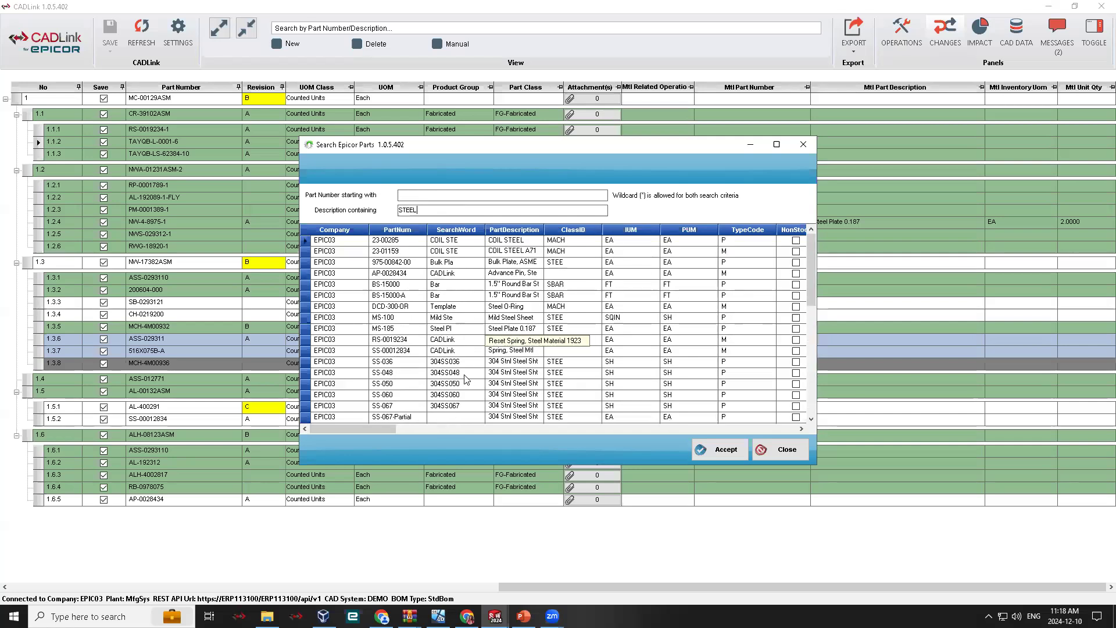
{"action": "left_click", "coordinate": [422, 351]}
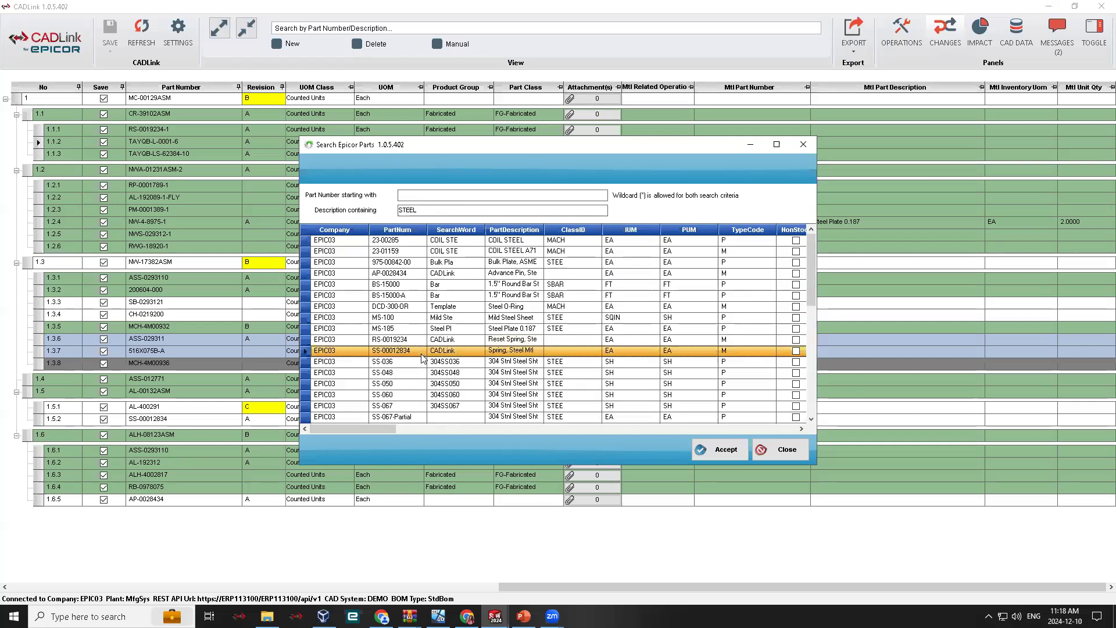
{"action": "left_click", "coordinate": [733, 458]}
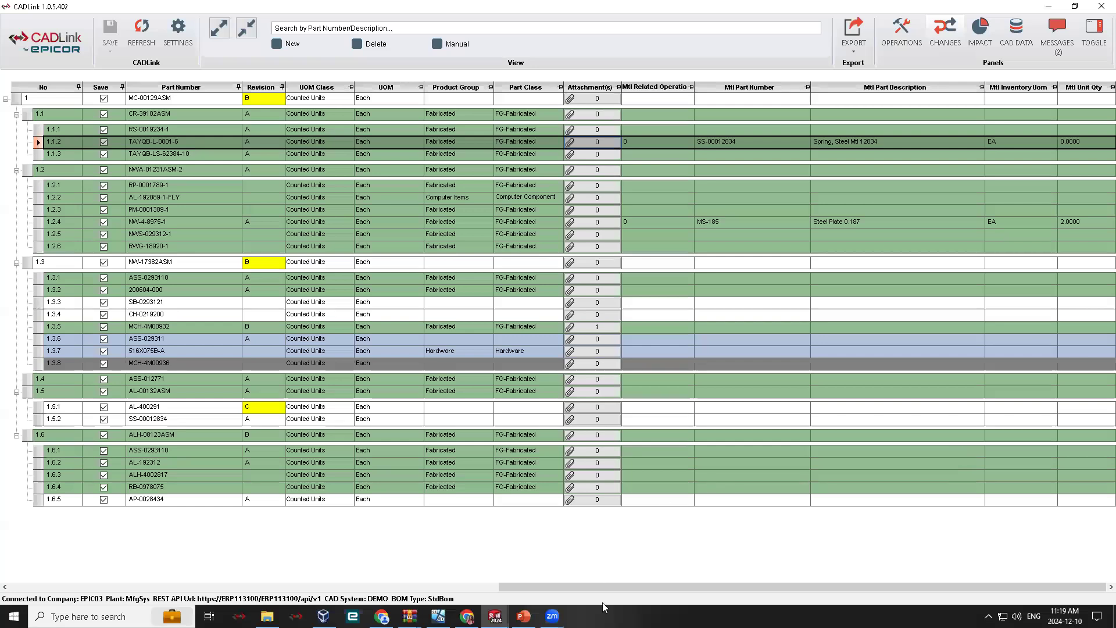
- Show and widen the BOM Changes sidebar to examine the pending inserts, updates and deletions, and hide it again
{"action": "left_click_drag", "start_coordinate": [623, 589], "coordinate": [531, 568]}
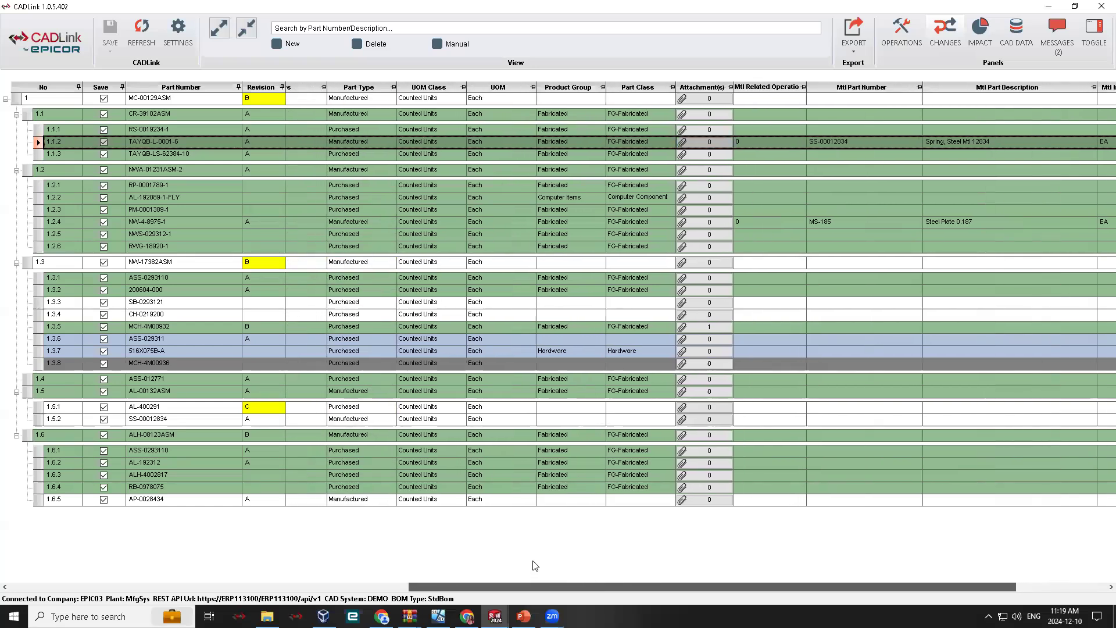
{"action": "left_click_drag", "start_coordinate": [665, 559], "coordinate": [669, 560]}
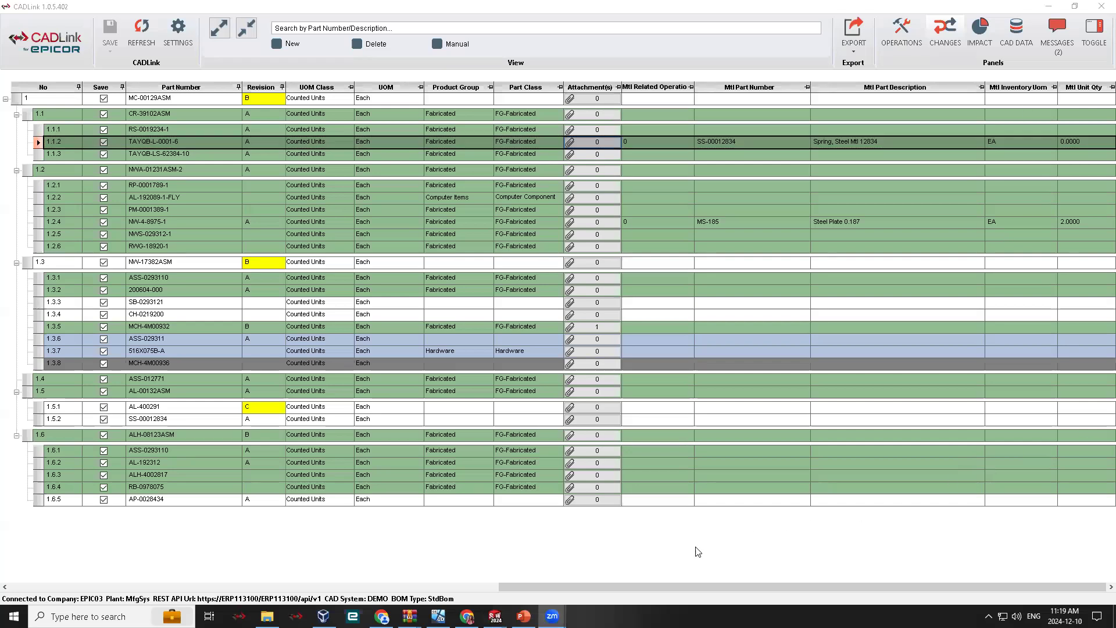
{"action": "left_click_drag", "start_coordinate": [666, 587], "coordinate": [192, 588]}
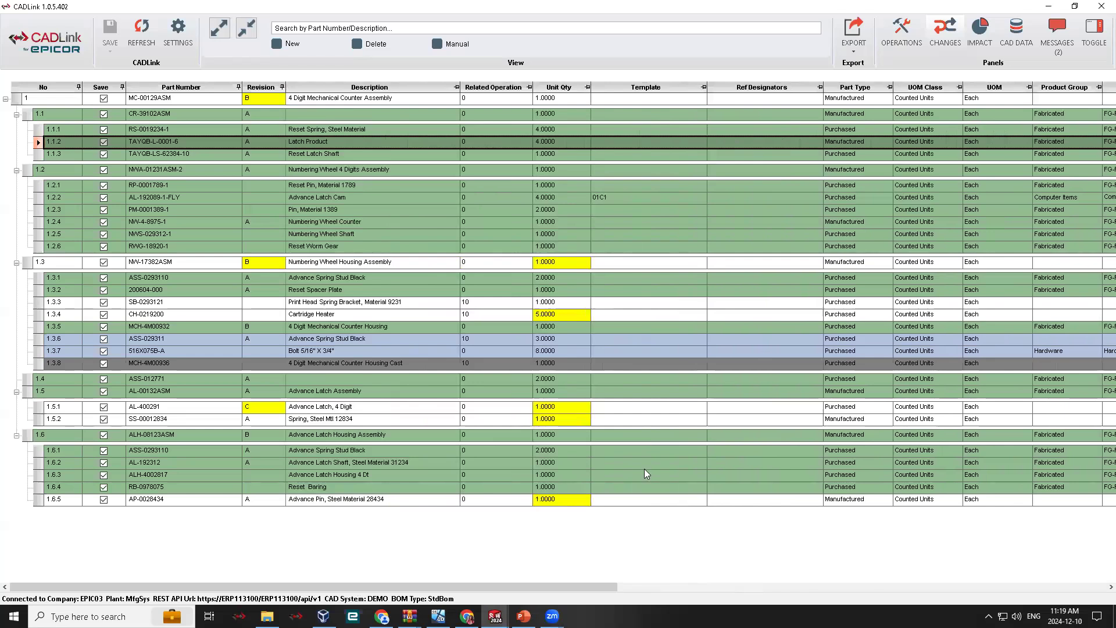
{"action": "left_click", "coordinate": [1098, 39]}
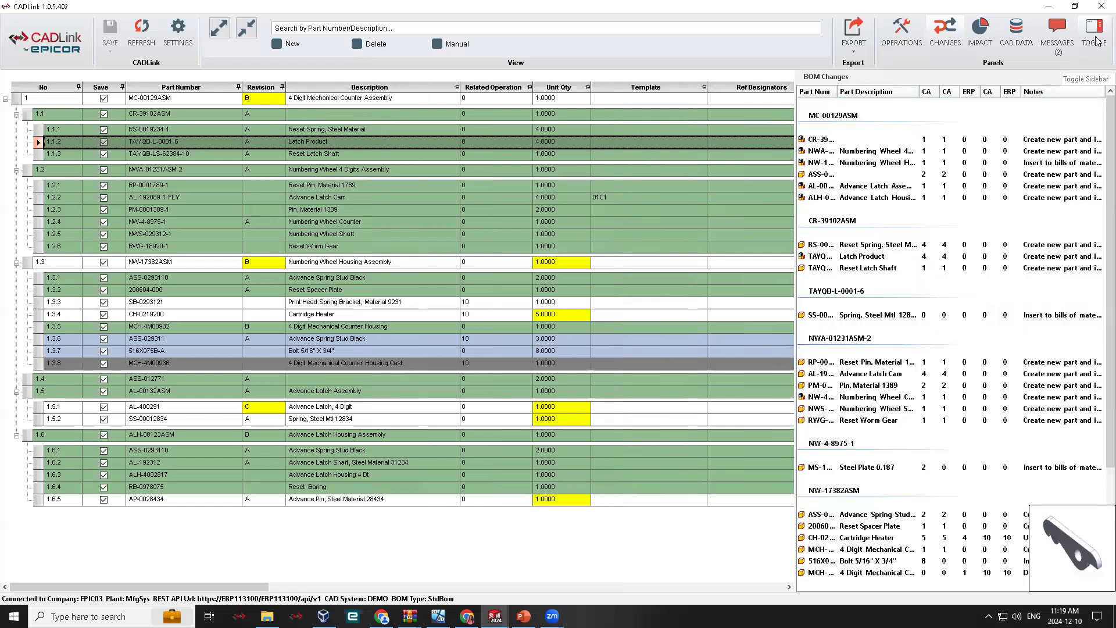
{"action": "left_click", "coordinate": [1097, 41]}
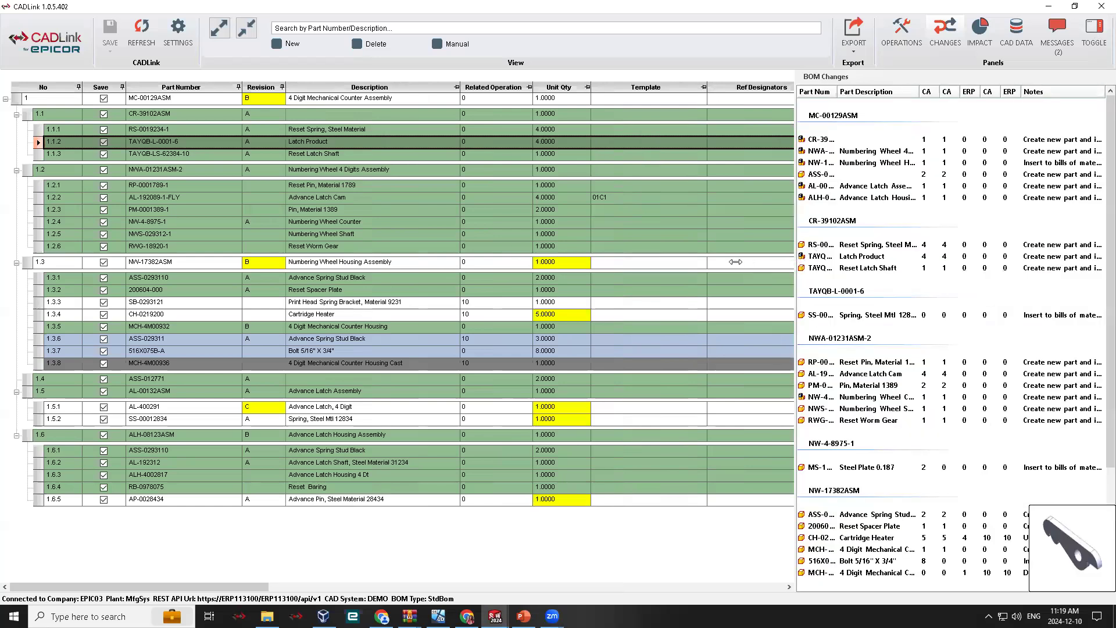
{"action": "left_click_drag", "start_coordinate": [736, 261], "coordinate": [592, 254]}
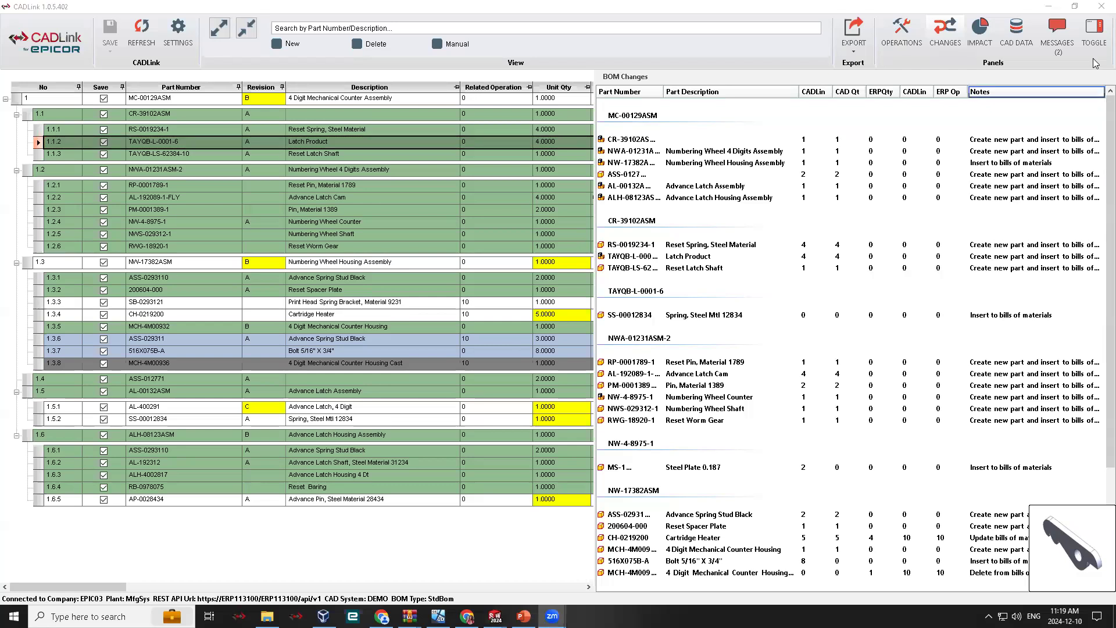
{"action": "left_click", "coordinate": [1097, 42]}
- Search Epicor parts for descriptions containing PAINT and assign PNTBRUSH12 as the material of the Reset Latch Shaft, TAYQB-LS-62384-10
{"action": "left_click_drag", "start_coordinate": [449, 587], "coordinate": [938, 587]}
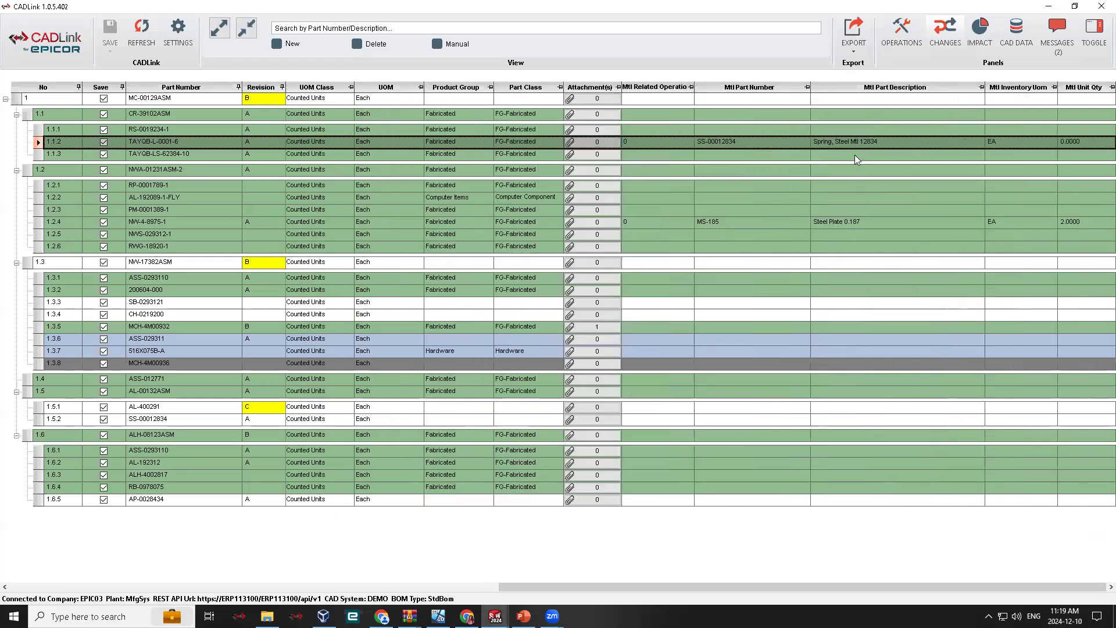
{"action": "double_click", "coordinate": [806, 155]}
{"action": "left_click", "coordinate": [541, 211]}
{"action": "type", "text": "PAINT"}
{"action": "key", "text": "Return"}
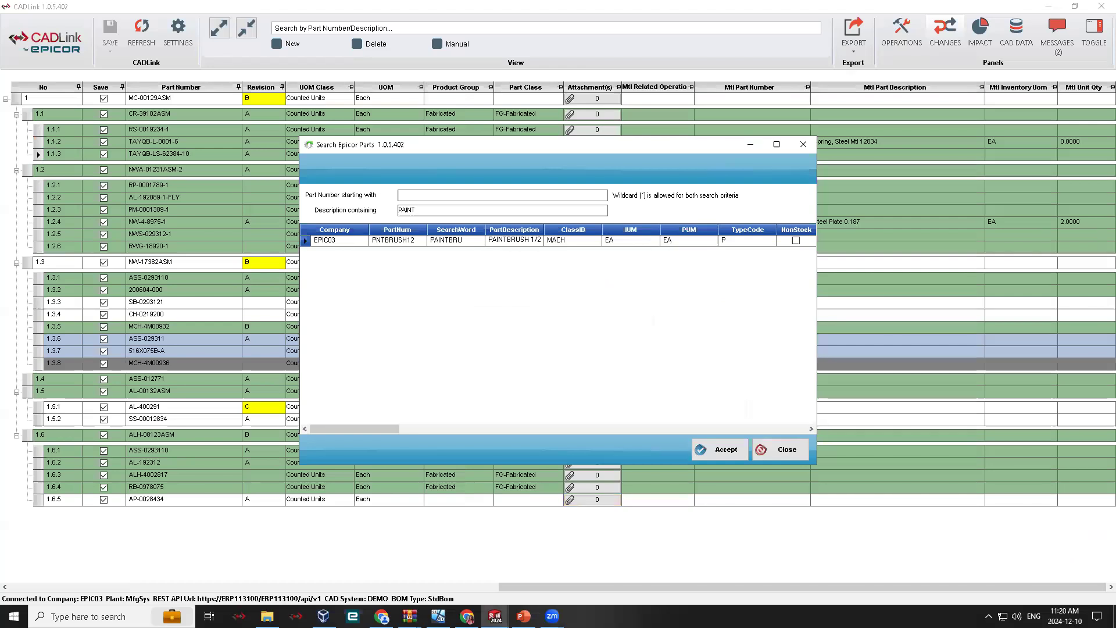
{"action": "left_click", "coordinate": [343, 242]}
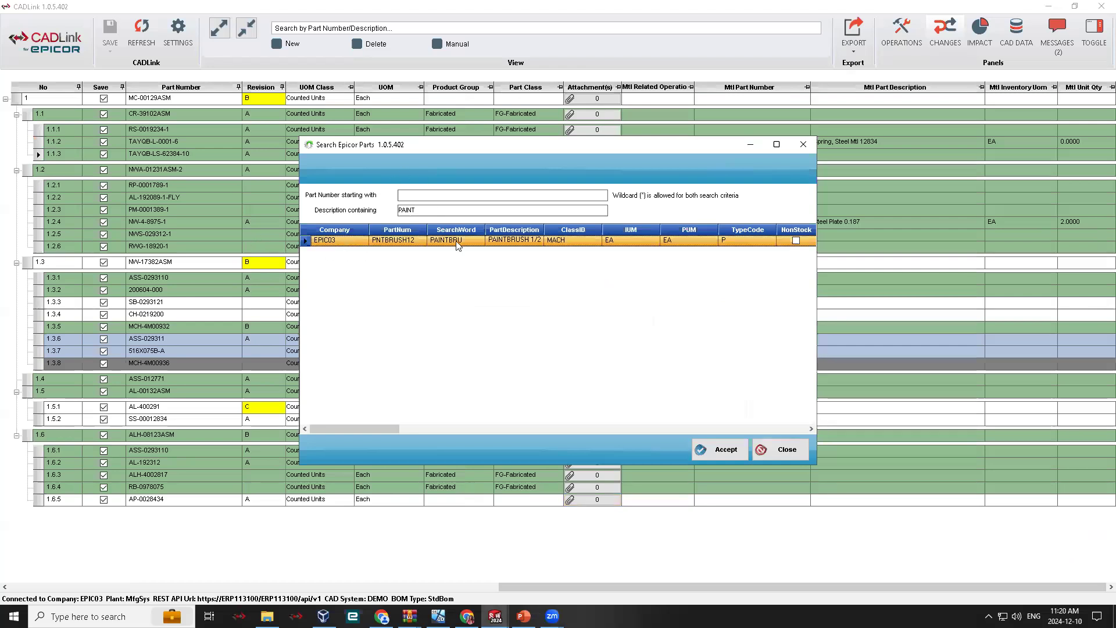
{"action": "left_click", "coordinate": [713, 451]}
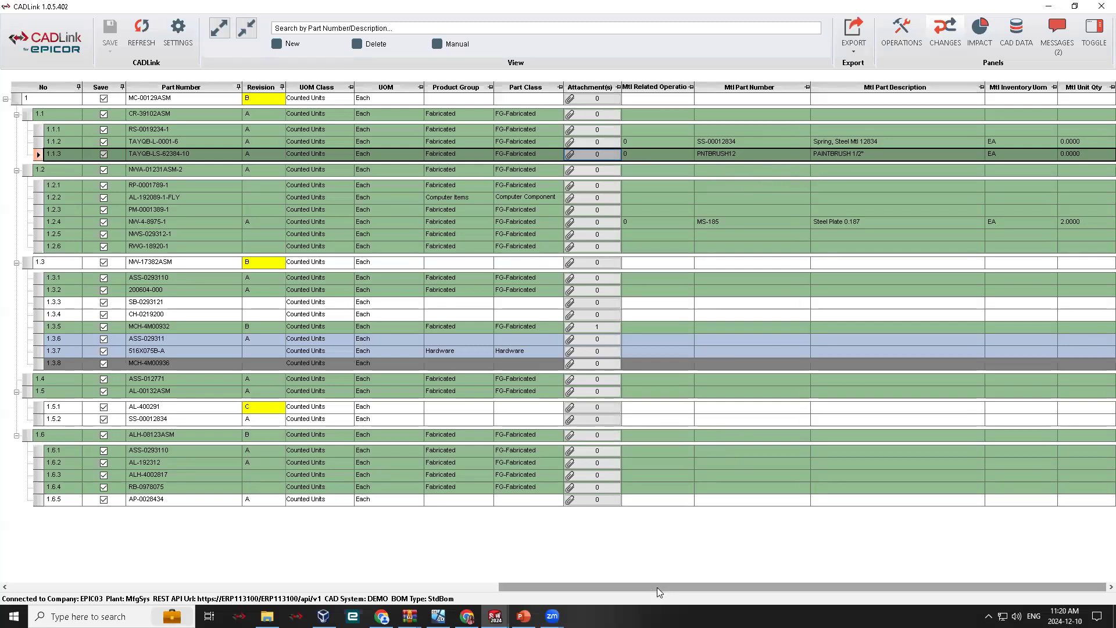
- Show the BOM Changes list again, examine all pending inserts, updates and deletions, and look at the available export options
{"action": "left_click_drag", "start_coordinate": [657, 587], "coordinate": [561, 585]}
{"action": "left_click_drag", "start_coordinate": [398, 566], "coordinate": [127, 555]}
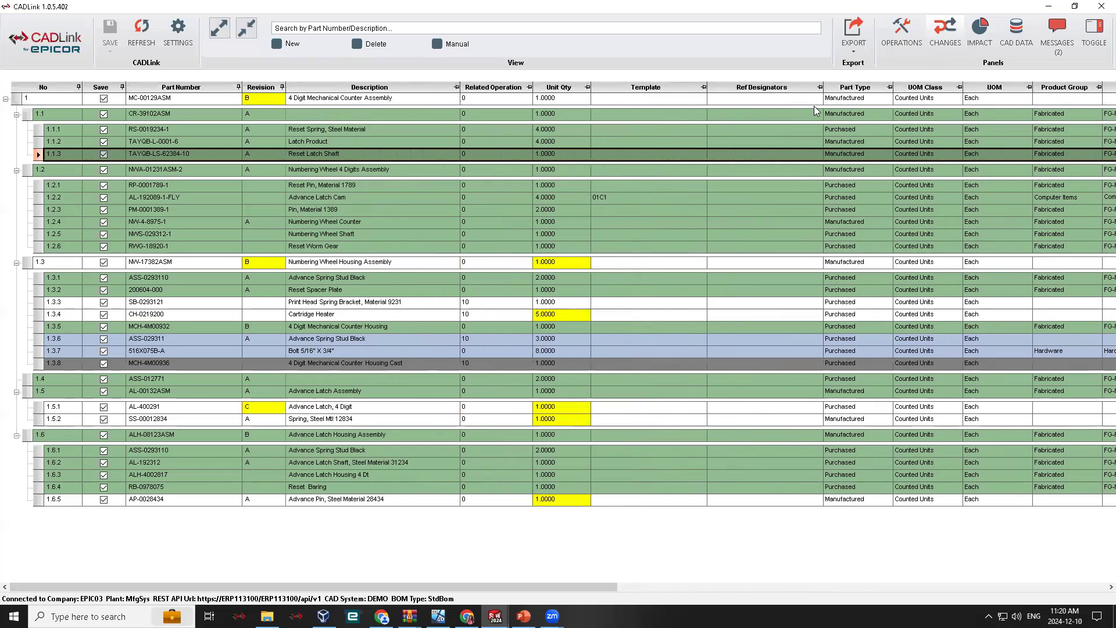
{"action": "left_click", "coordinate": [1099, 49]}
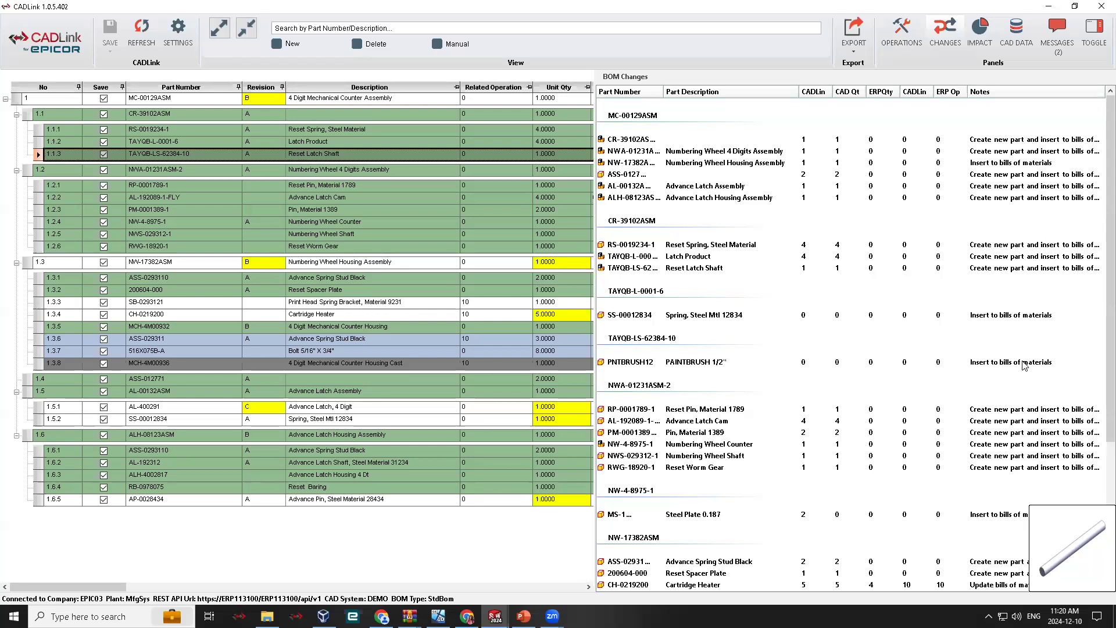
{"action": "scroll", "coordinate": [1024, 365], "scroll_direction": "down", "scroll_amount": 6}
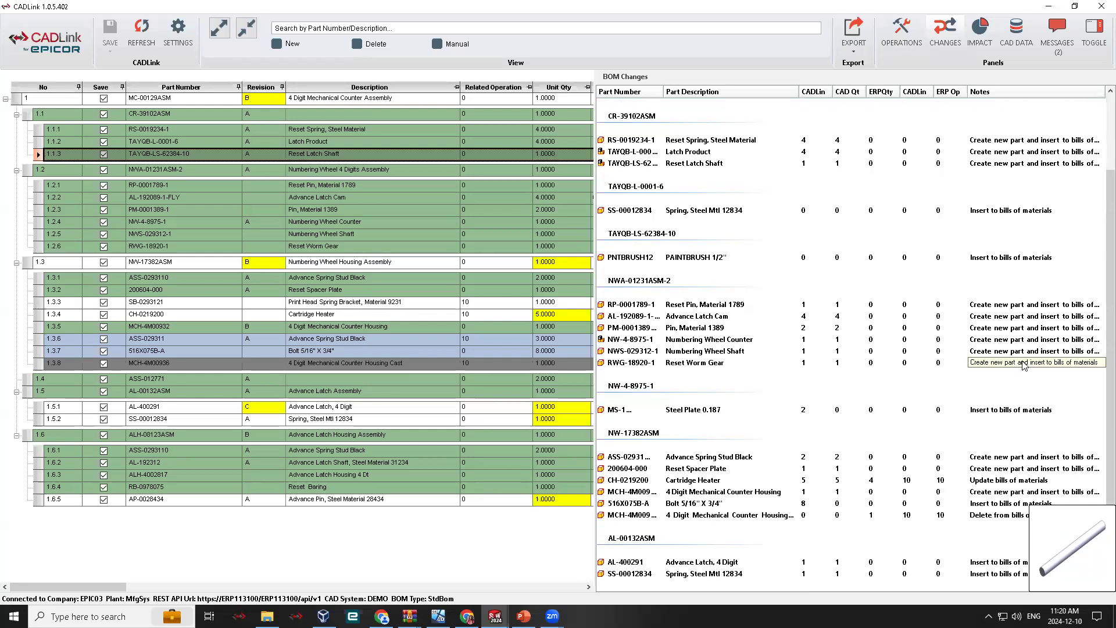
{"action": "scroll", "coordinate": [979, 426], "scroll_direction": "up", "scroll_amount": 5}
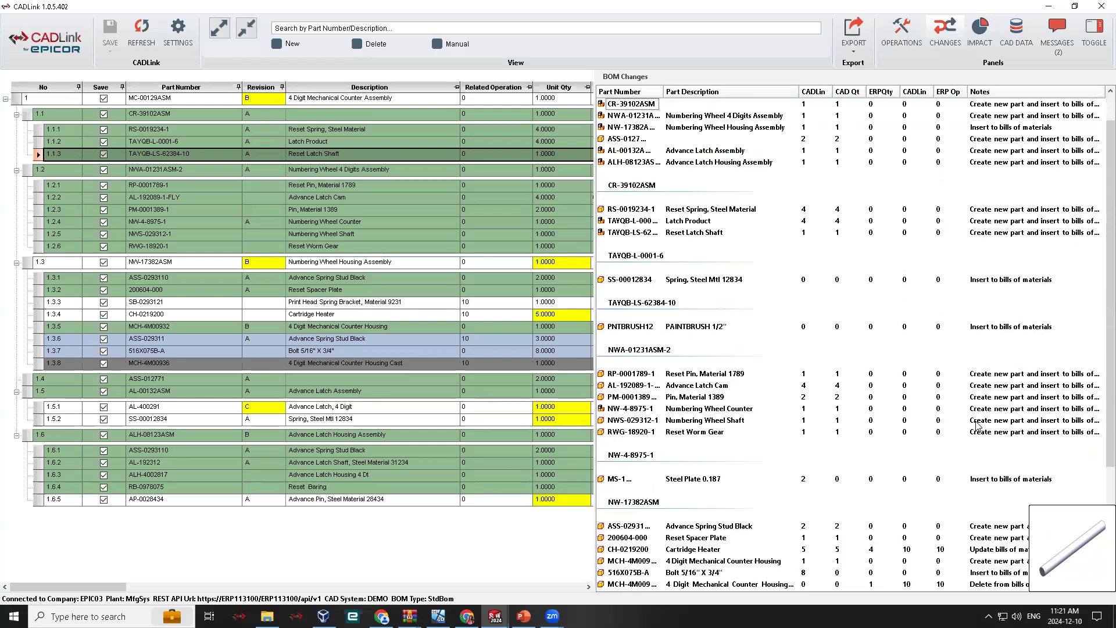
{"action": "scroll", "coordinate": [980, 445], "scroll_direction": "down", "scroll_amount": 5}
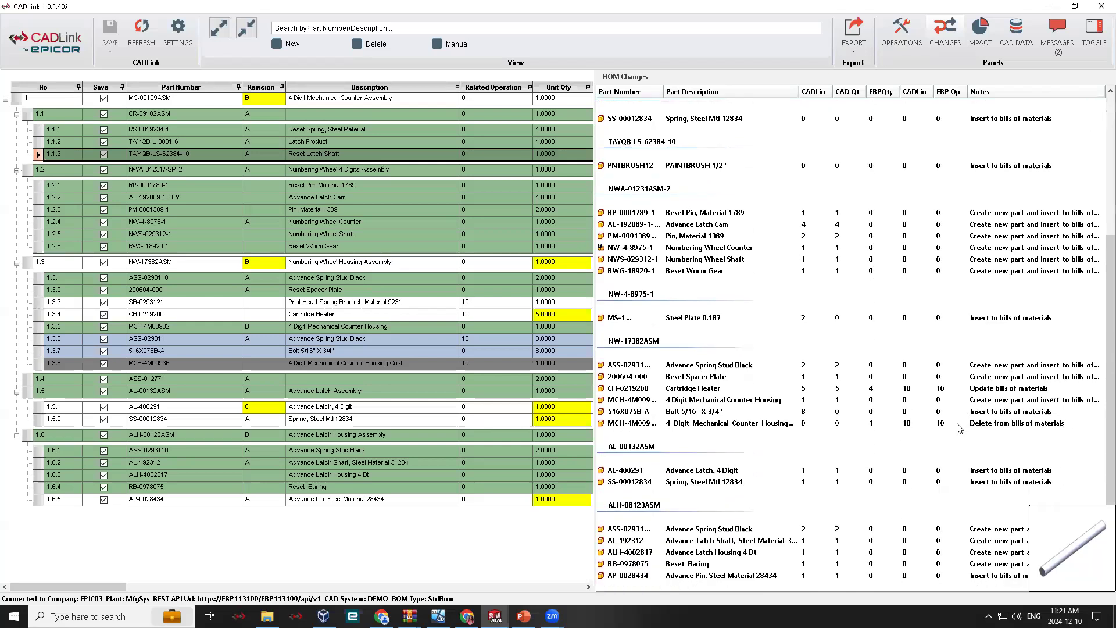
{"action": "scroll", "coordinate": [960, 377], "scroll_direction": "up", "scroll_amount": 6}
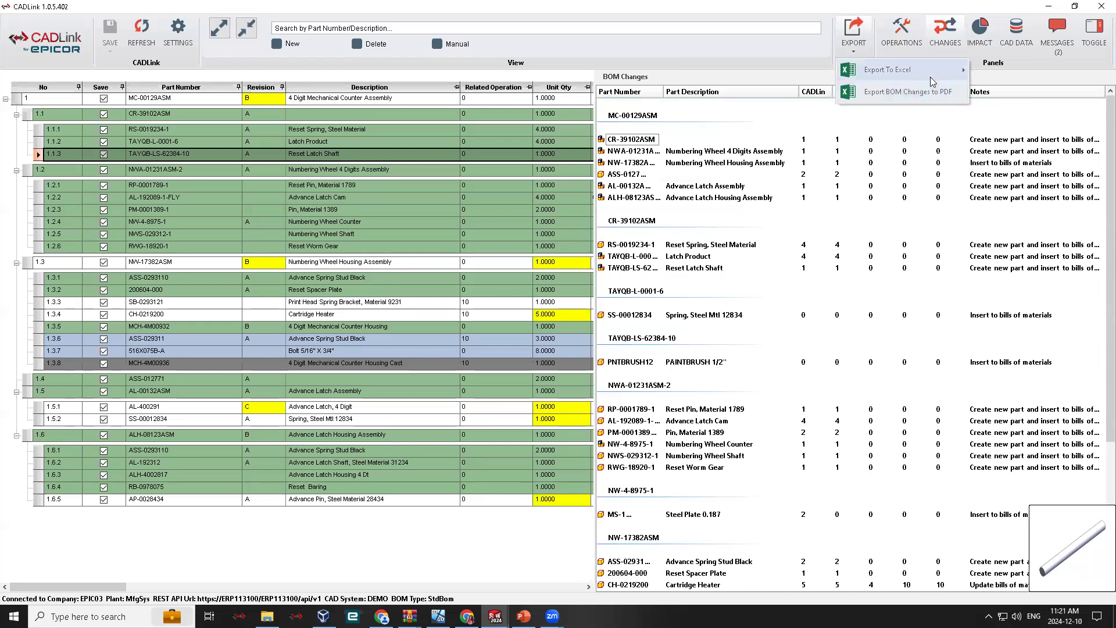
{"action": "mouse_move", "coordinate": [930, 77]}
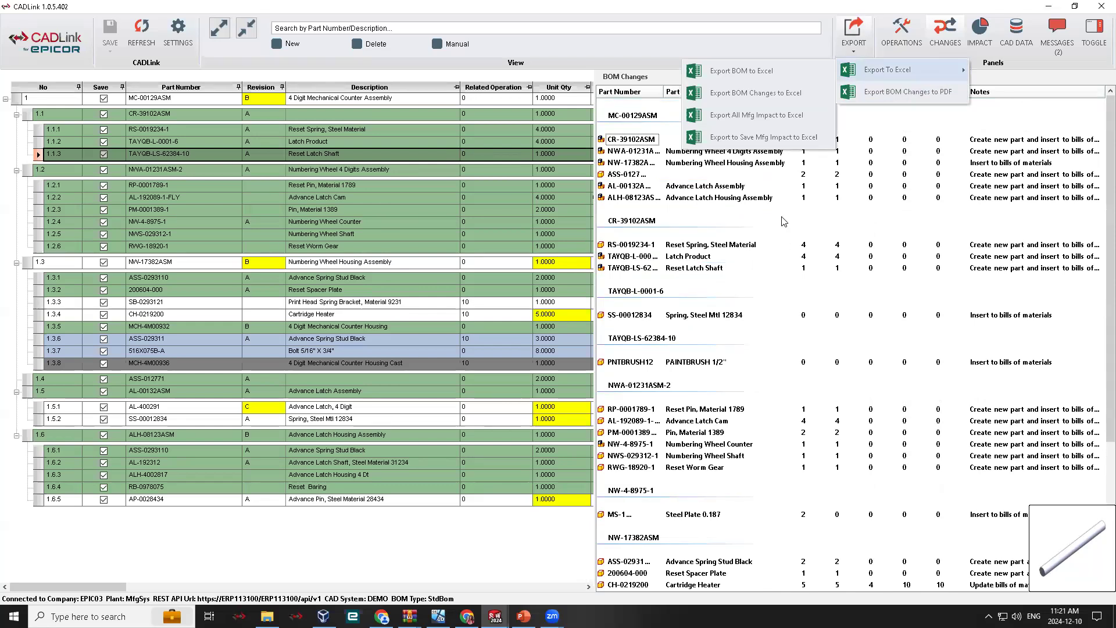
{"action": "left_click", "coordinate": [875, 311]}
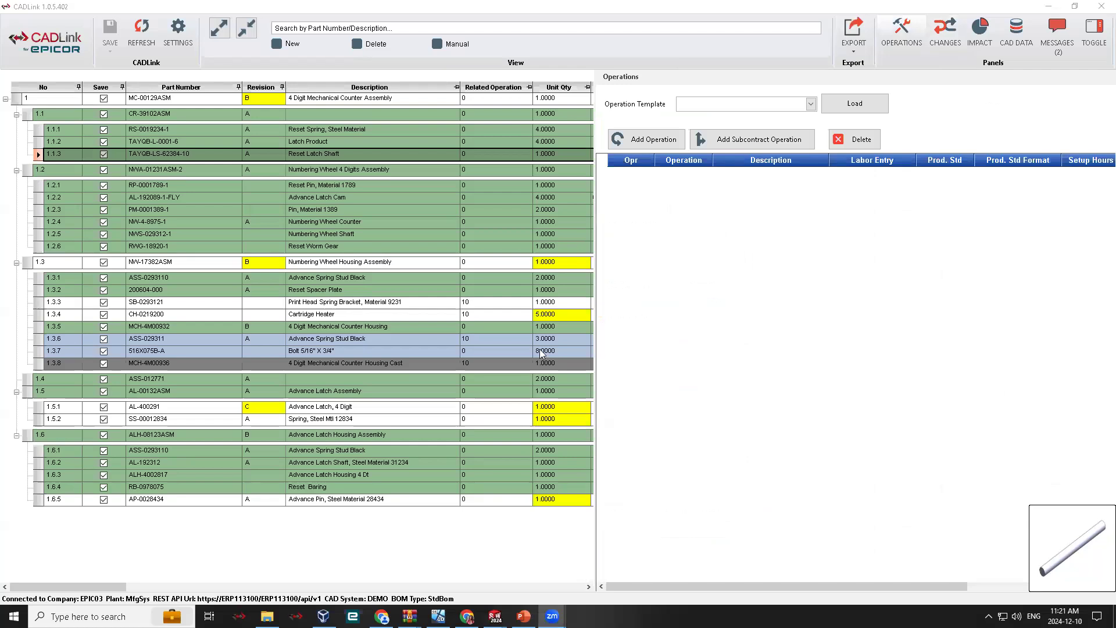
- Narrow the Operations sidebar and add operation 10 with the code DEBUR to CR-39102ASM
{"action": "left_click_drag", "start_coordinate": [595, 413], "coordinate": [630, 413]}
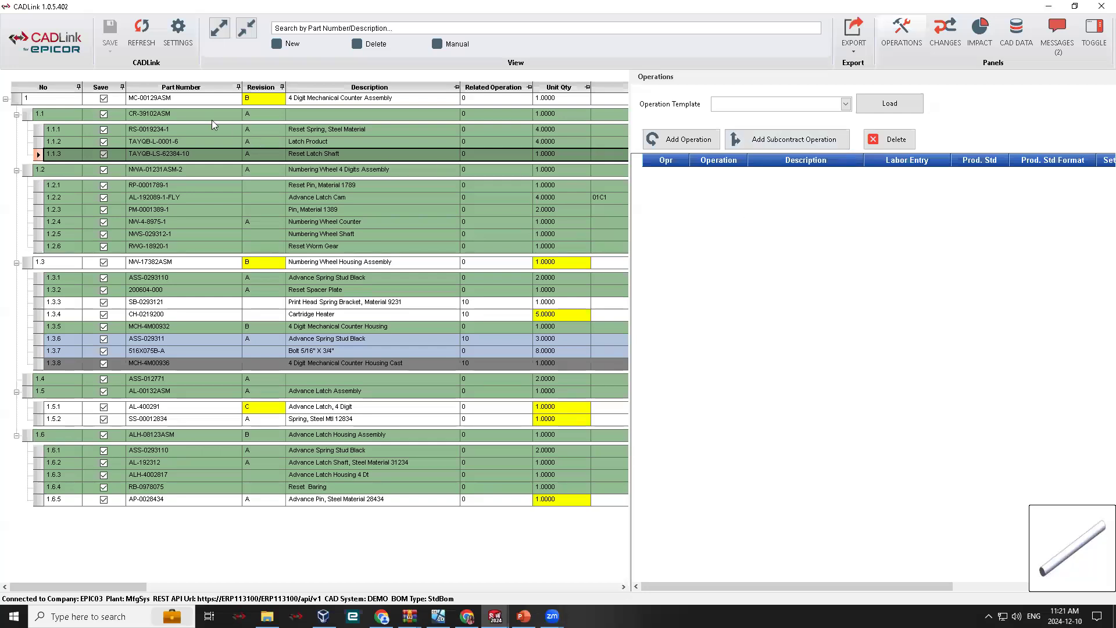
{"action": "left_click", "coordinate": [29, 115]}
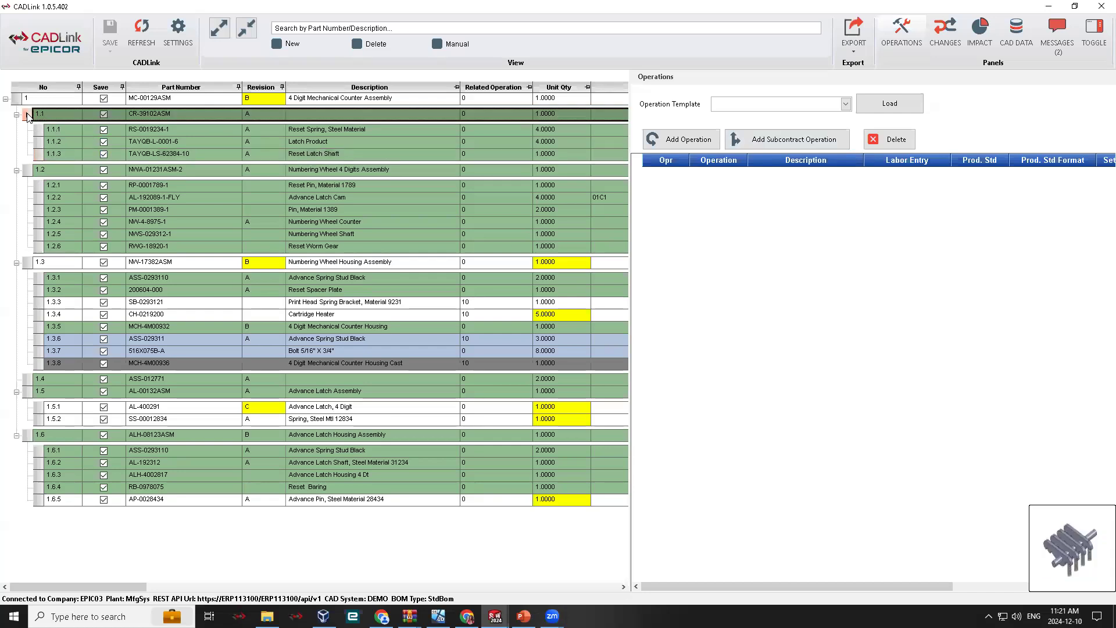
{"action": "left_click", "coordinate": [712, 142]}
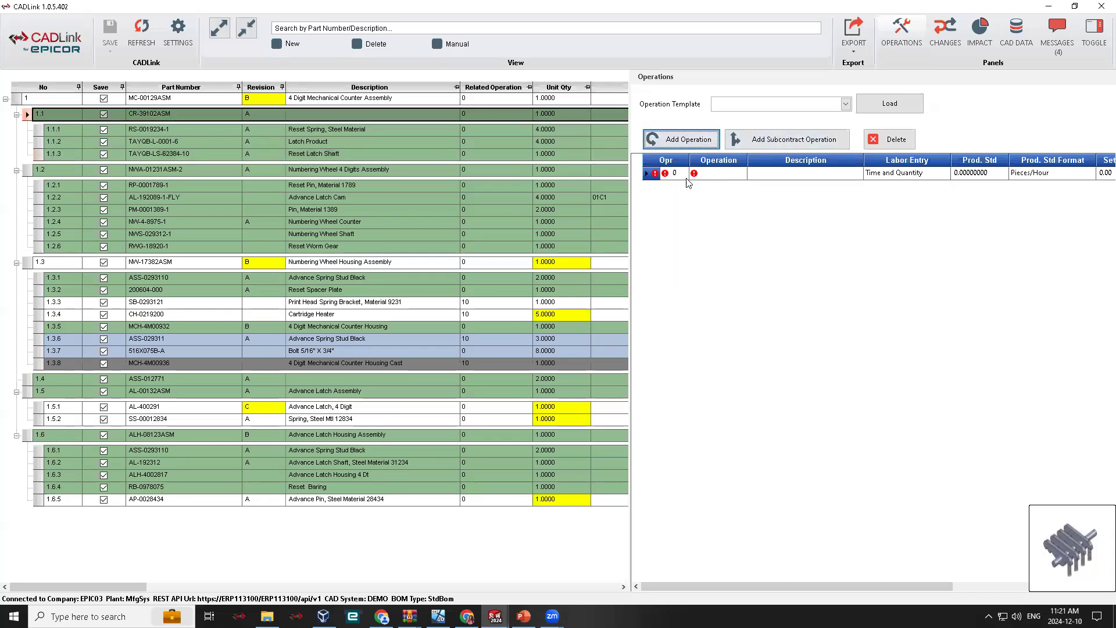
{"action": "left_click", "coordinate": [676, 174]}
{"action": "type", "text": "1"}
{"action": "left_click", "coordinate": [742, 173]}
{"action": "scroll", "coordinate": [776, 232], "scroll_direction": "down", "scroll_amount": 3}
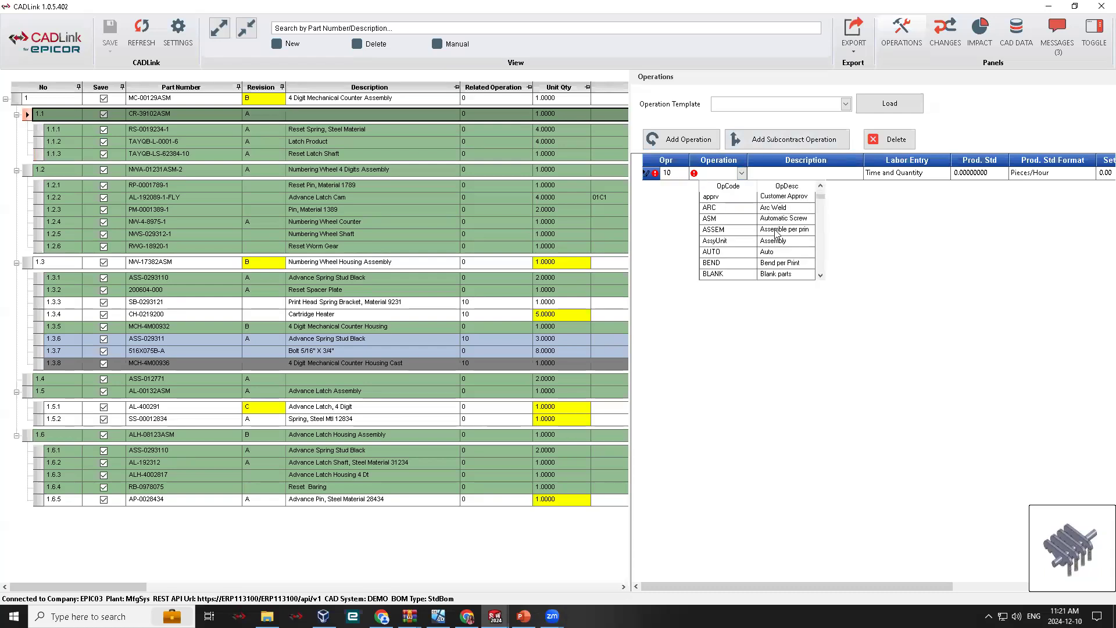
{"action": "scroll", "coordinate": [774, 243], "scroll_direction": "down", "scroll_amount": 4}
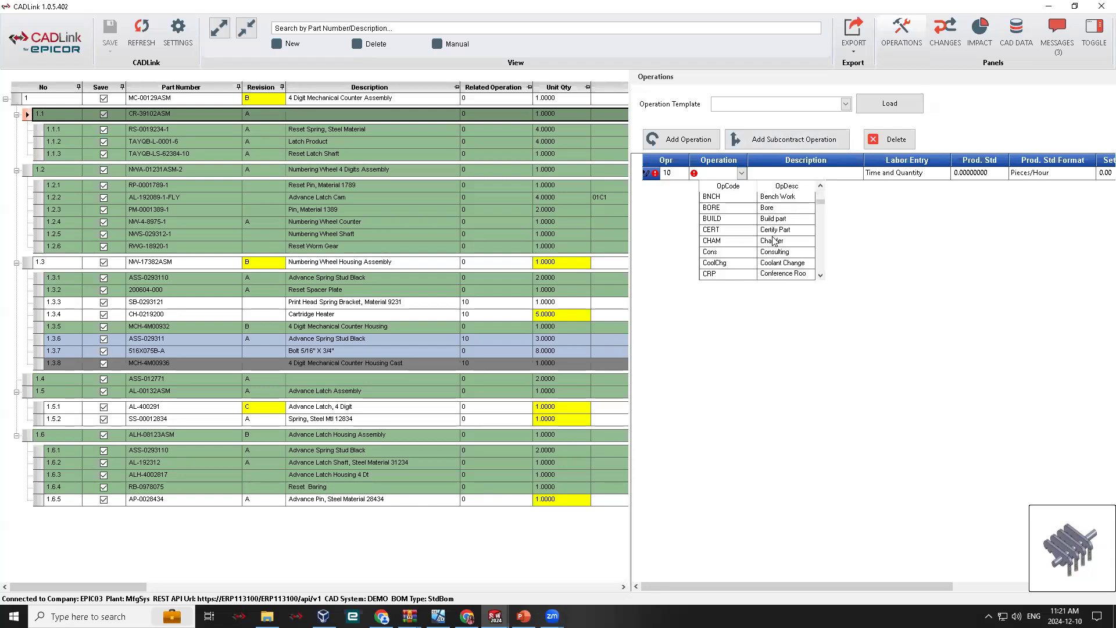
{"action": "left_click", "coordinate": [774, 208]}
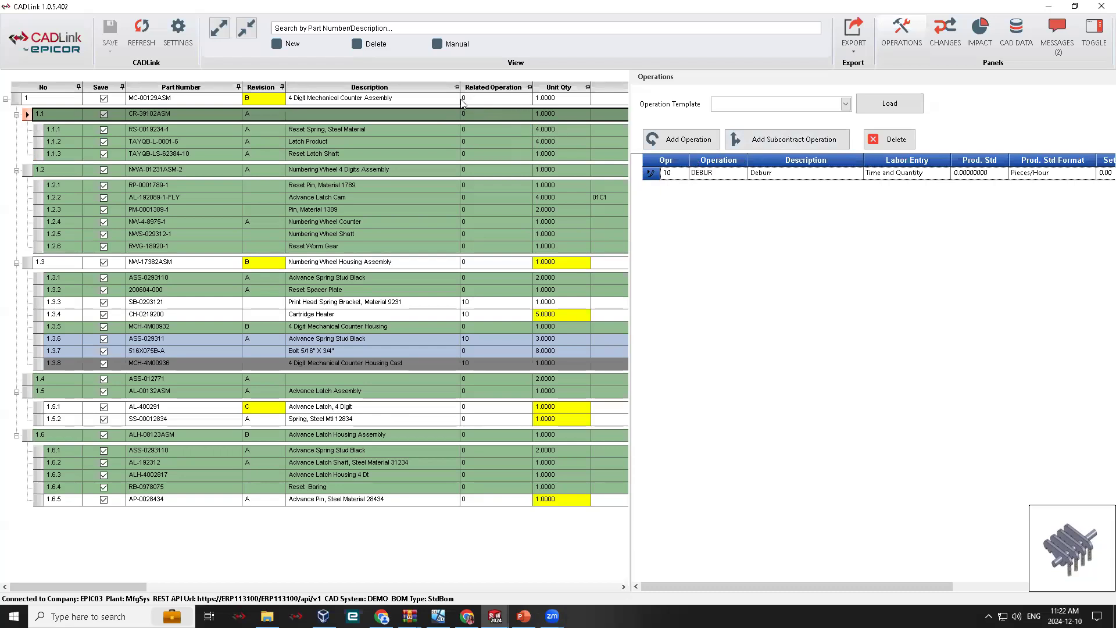
- Set the related operation of the Reset Spring, RS-0019234-1, to 10 (DEBUR) and check its operation choices
{"action": "left_click", "coordinate": [526, 129]}
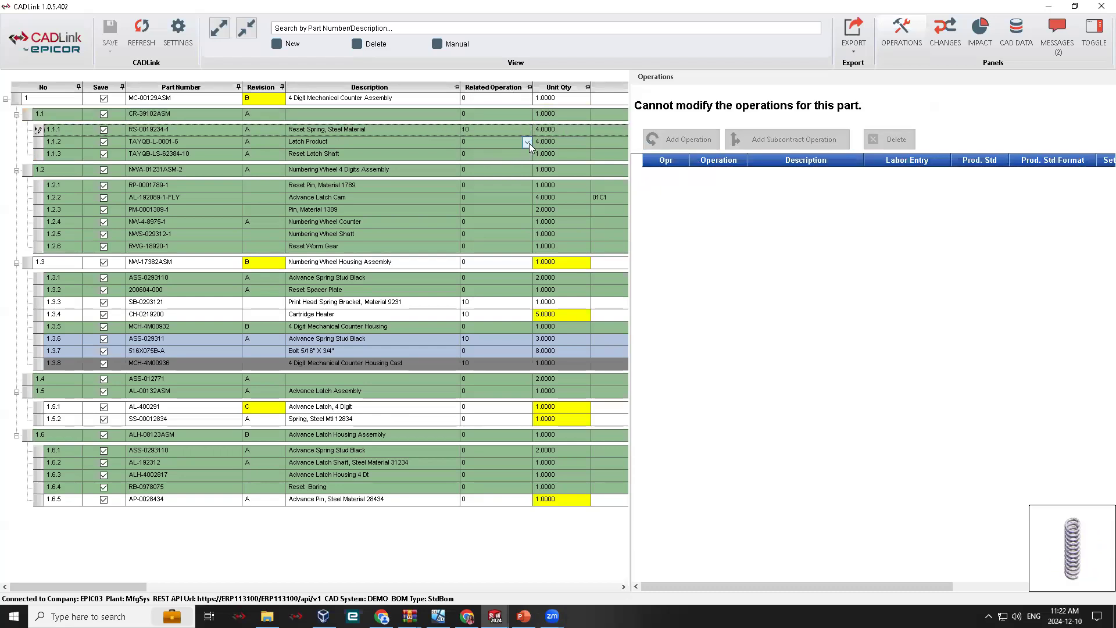
{"action": "left_click", "coordinate": [527, 142]}
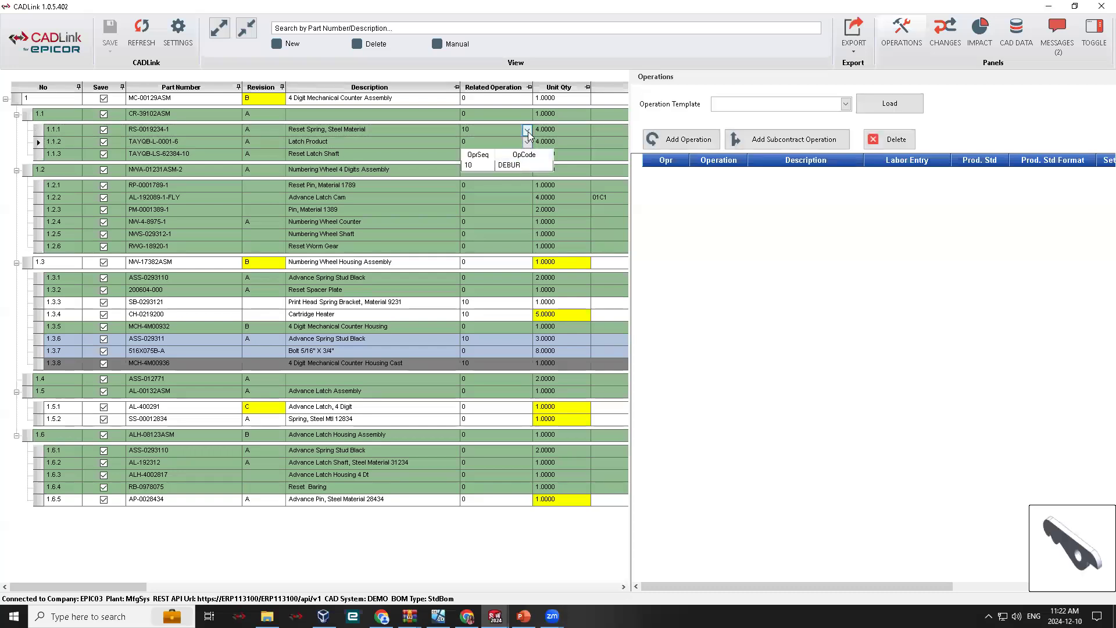
{"action": "right_click", "coordinate": [528, 131]}
{"action": "left_click", "coordinate": [501, 139]}
{"action": "right_click", "coordinate": [529, 133]}
{"action": "left_click", "coordinate": [527, 129]}
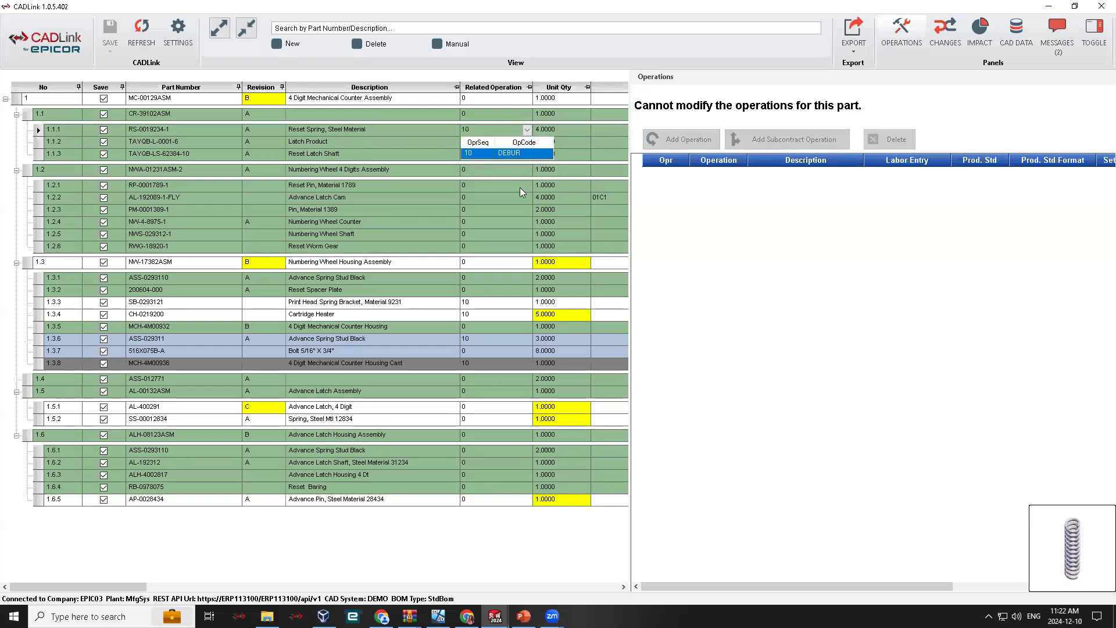
- Check the operations of the Numbering Wheel Housing Assembly and load Routing Template 2 into the Advance Latch Housing Assembly, ALH-08123ASM
{"action": "left_click", "coordinate": [25, 263]}
{"action": "left_click", "coordinate": [30, 264]}
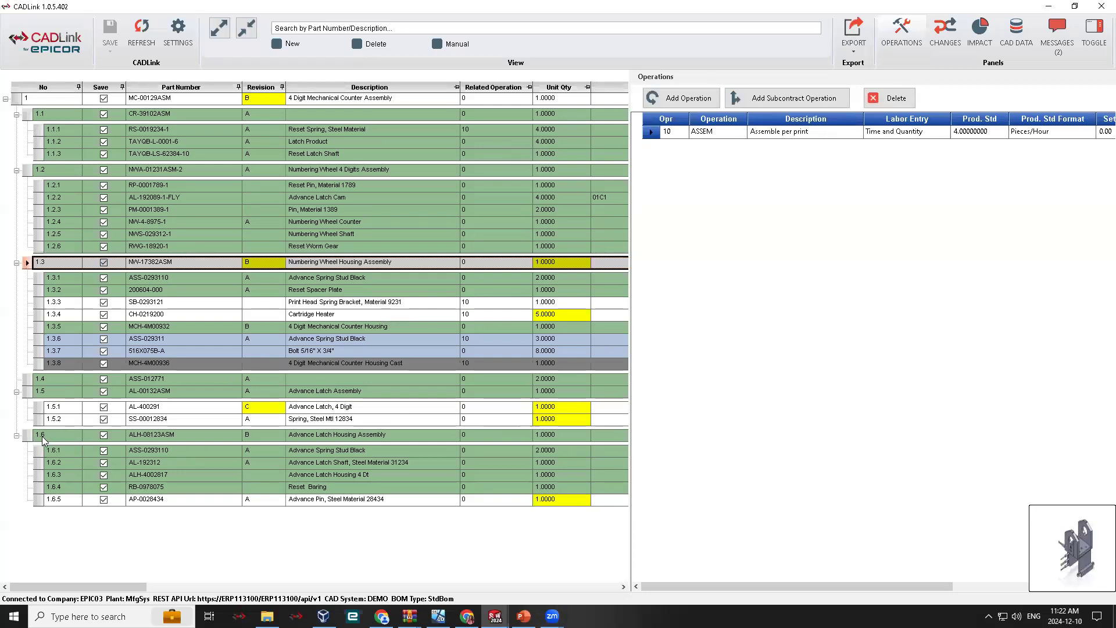
{"action": "left_click", "coordinate": [23, 436]}
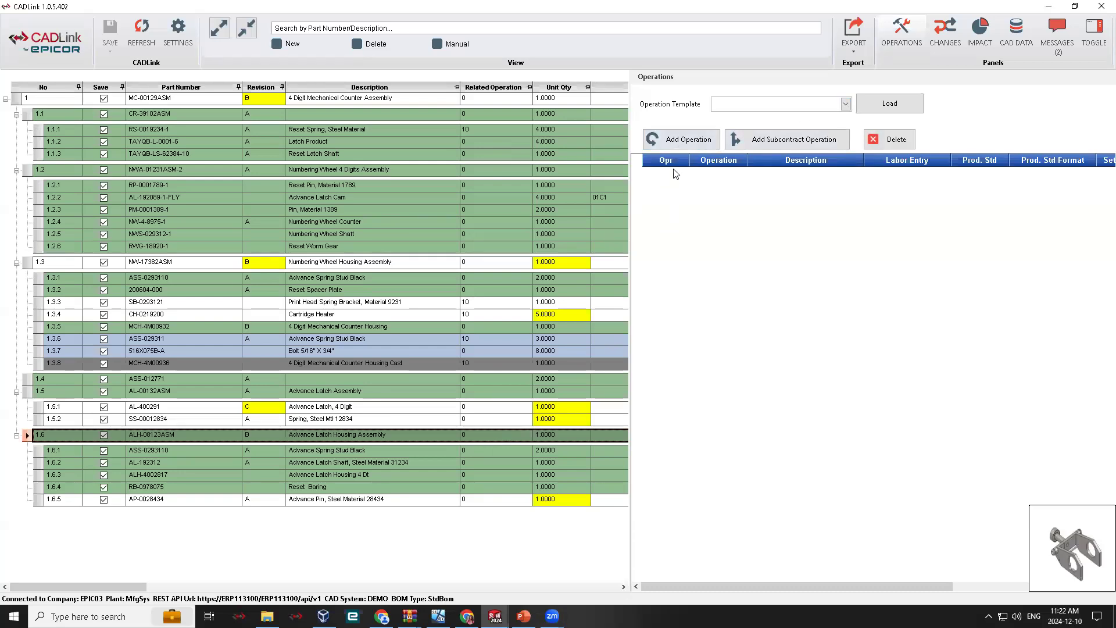
{"action": "left_click", "coordinate": [846, 105]}
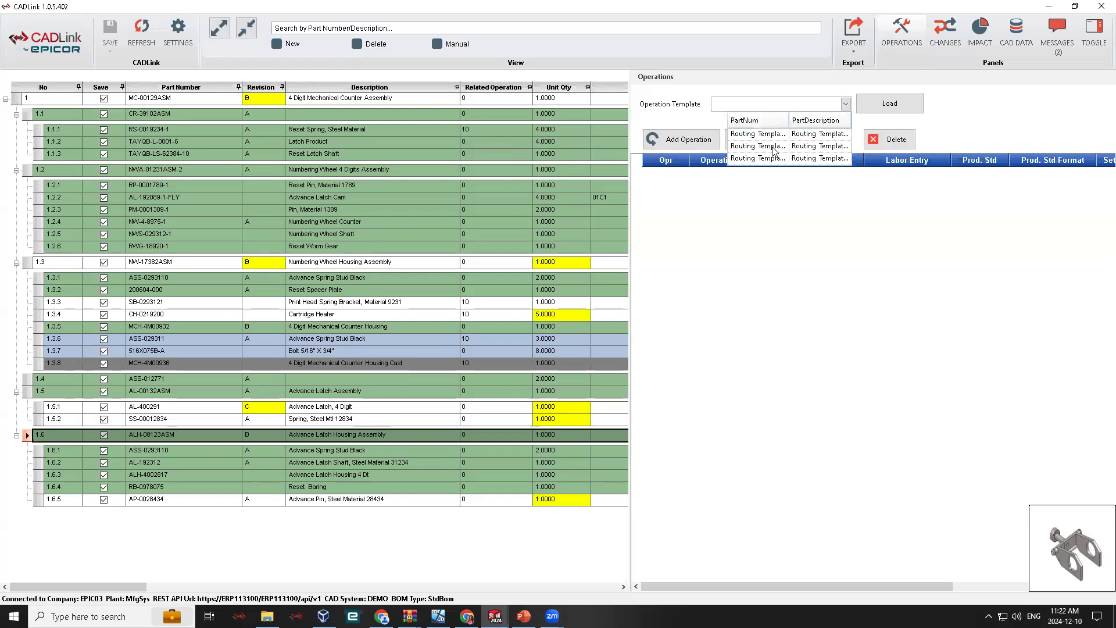
{"action": "left_click", "coordinate": [774, 152]}
{"action": "left_click", "coordinate": [881, 106]}
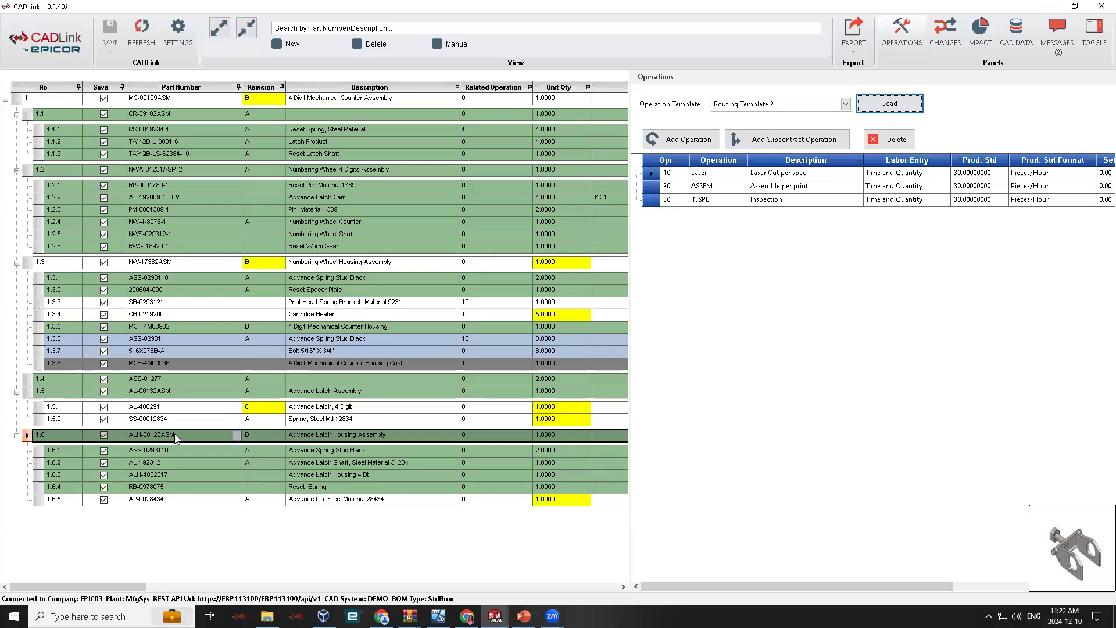
- Under ALH-08123ASM, set the related operation of ASS-0293110 and AL-192312 to 20 (ASSEM)
{"action": "left_click", "coordinate": [527, 451]}
{"action": "left_click", "coordinate": [520, 478]}
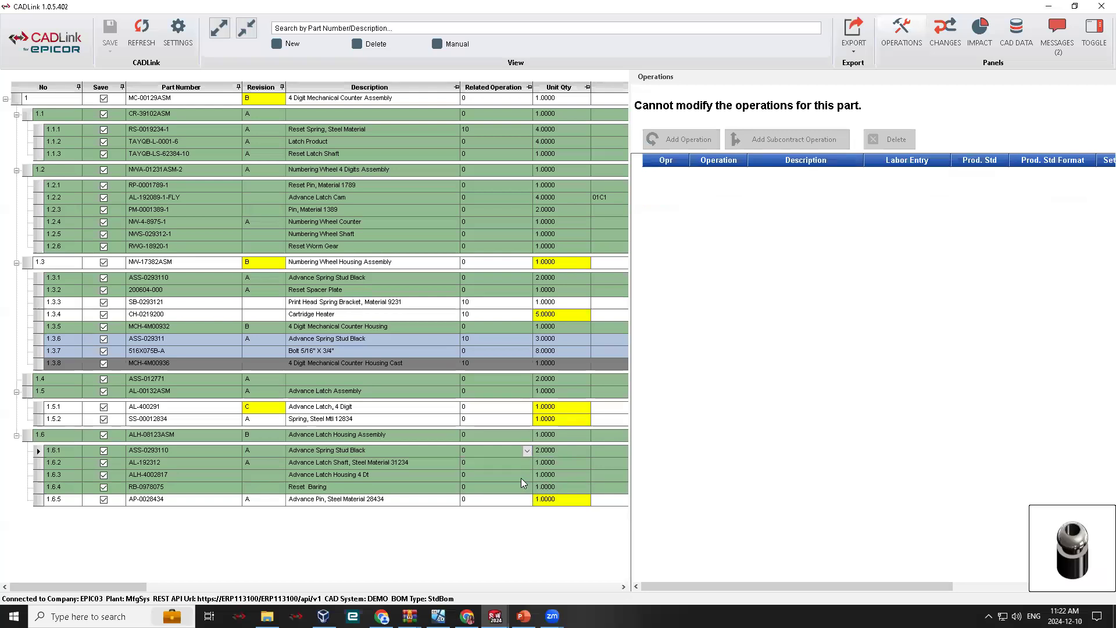
{"action": "left_click", "coordinate": [525, 464]}
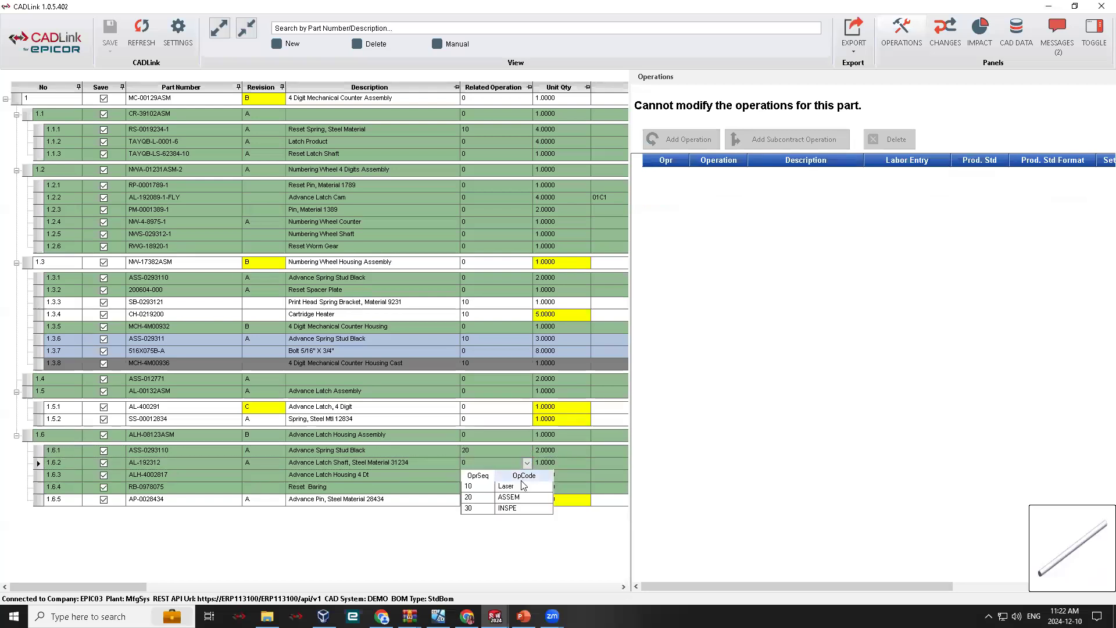
{"action": "left_click", "coordinate": [523, 485]}
{"action": "left_click", "coordinate": [527, 464]}
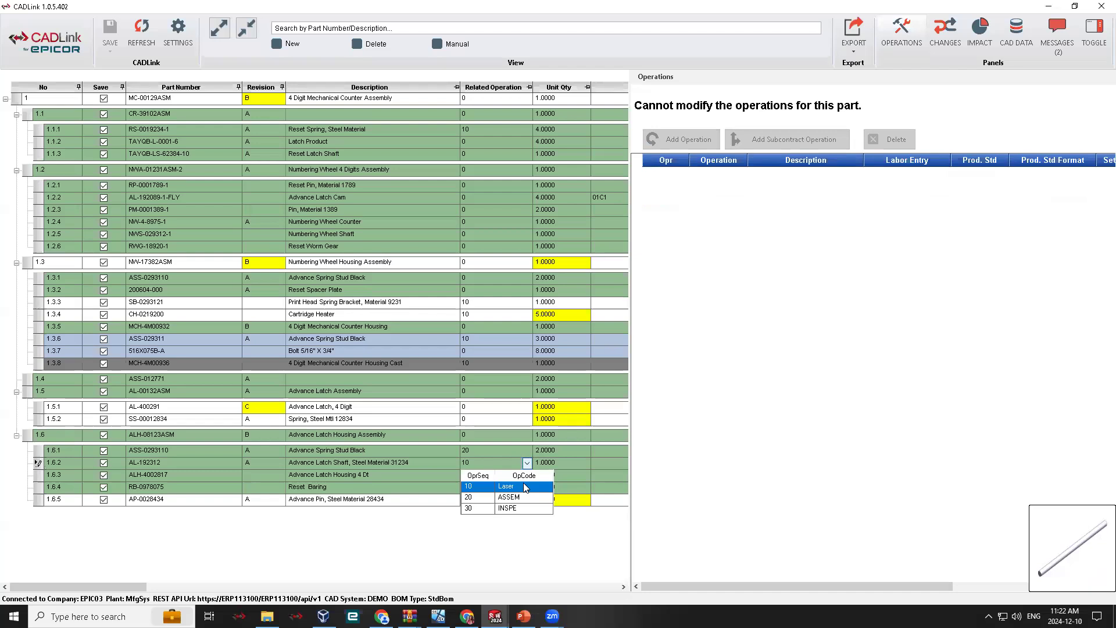
{"action": "left_click", "coordinate": [523, 499]}
{"action": "left_click", "coordinate": [668, 503]}
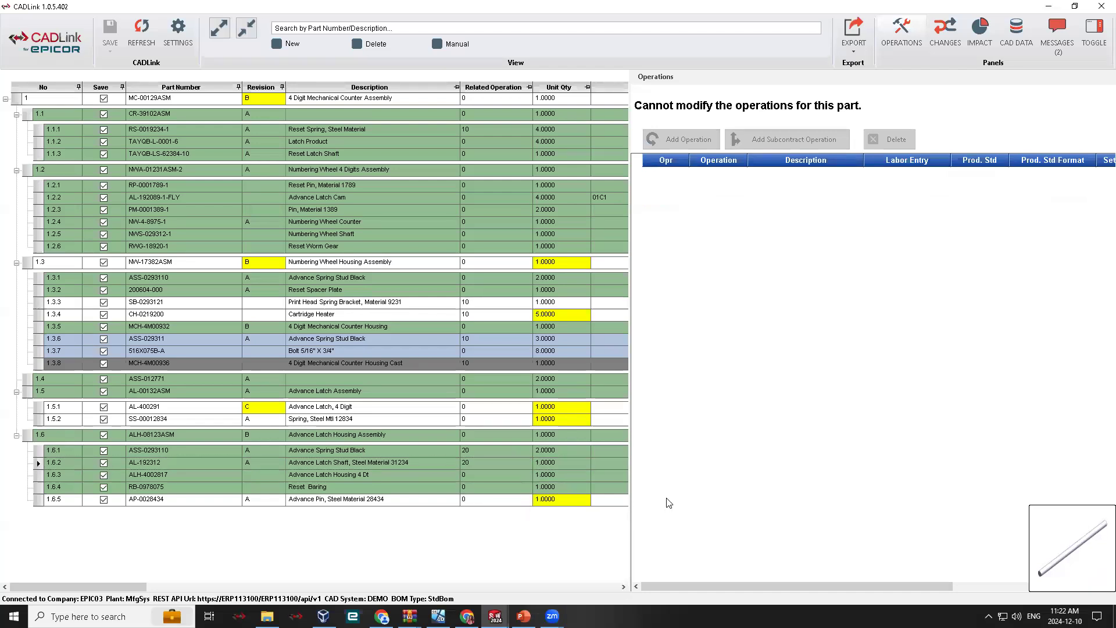
- Review the manufacturing impact of NW-17382ASM across inventory, purchase orders, job orders, where-used and cost summary, returning to its job orders
{"action": "left_click", "coordinate": [29, 261]}
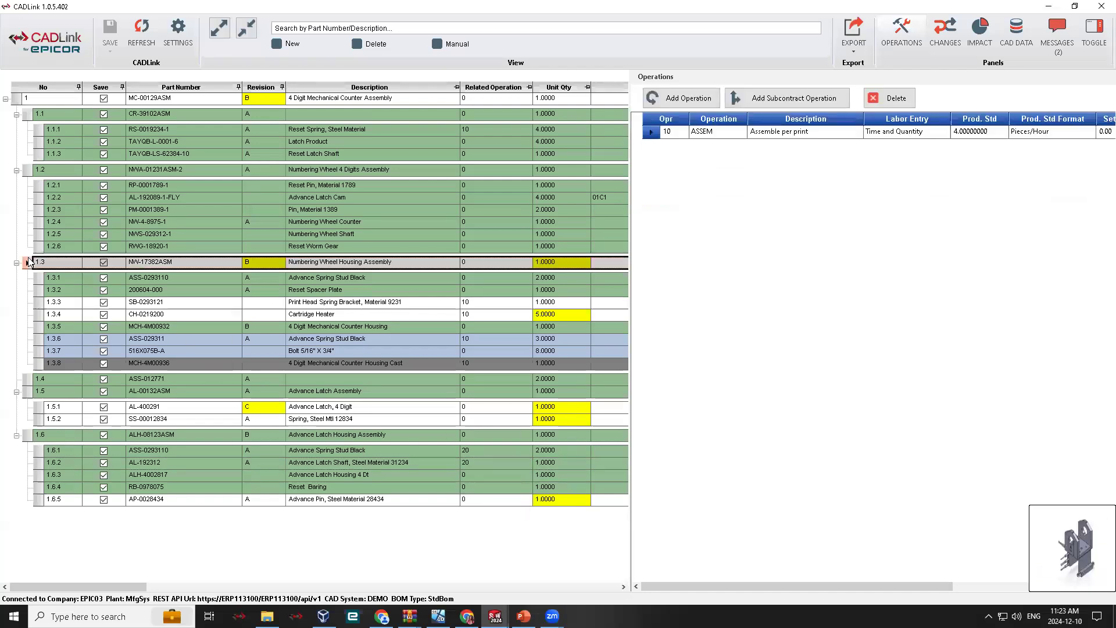
{"action": "left_click", "coordinate": [996, 84]}
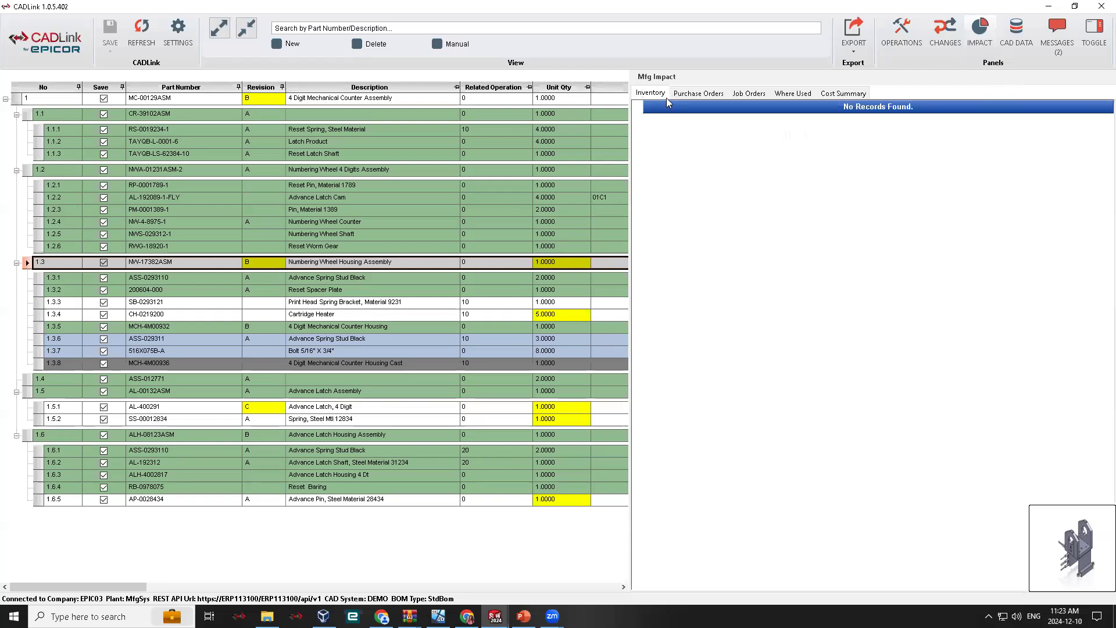
{"action": "left_click", "coordinate": [689, 93]}
{"action": "left_click", "coordinate": [748, 94]}
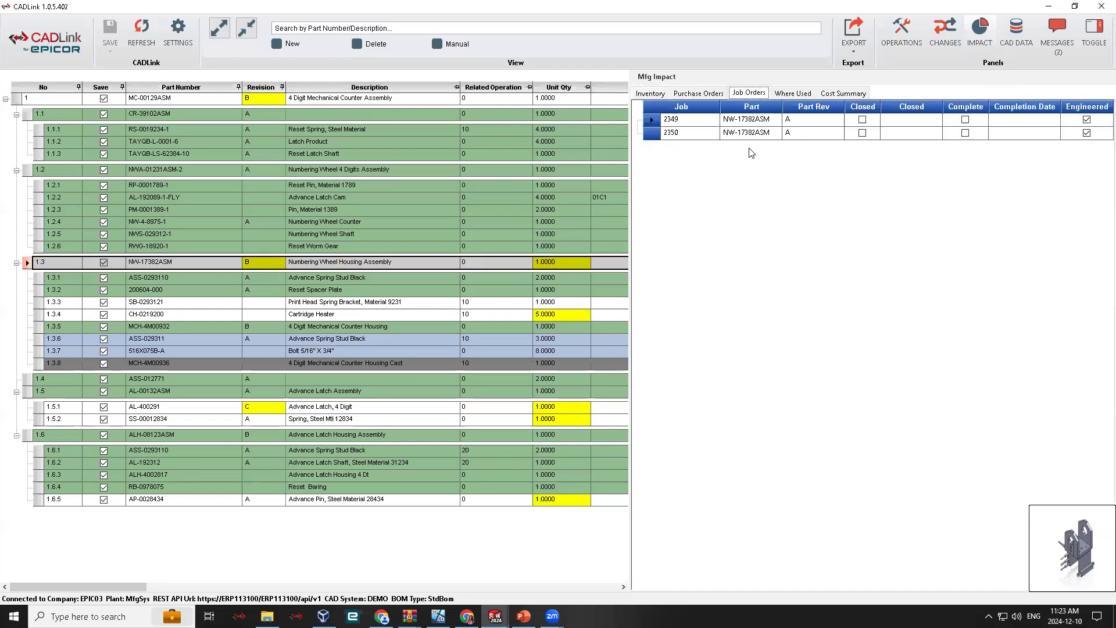
{"action": "left_click", "coordinate": [805, 95]}
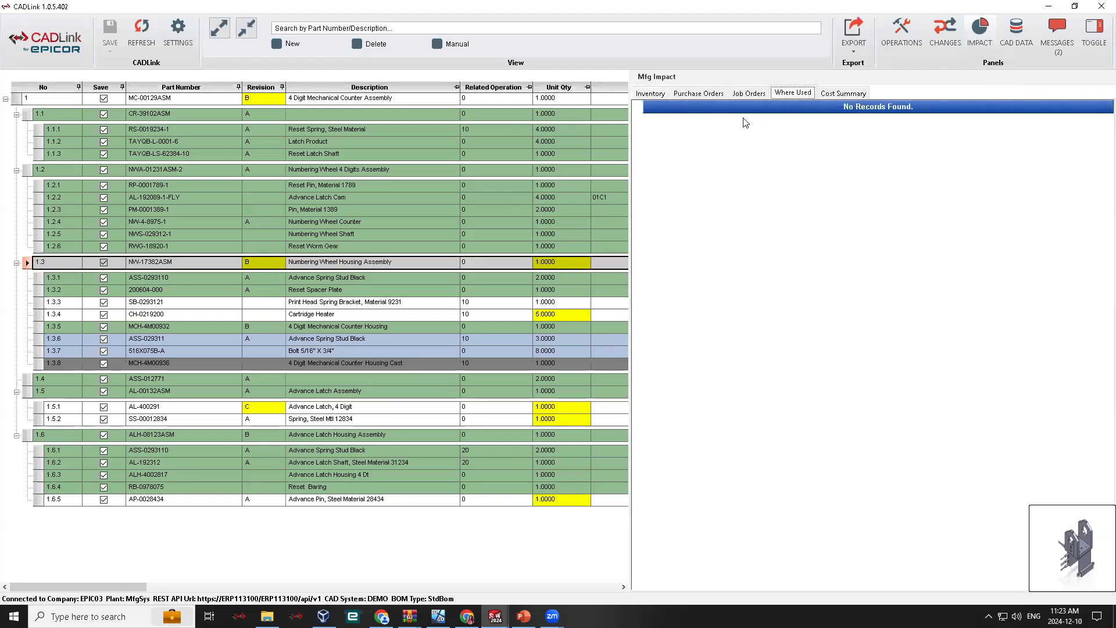
{"action": "left_click", "coordinate": [824, 94]}
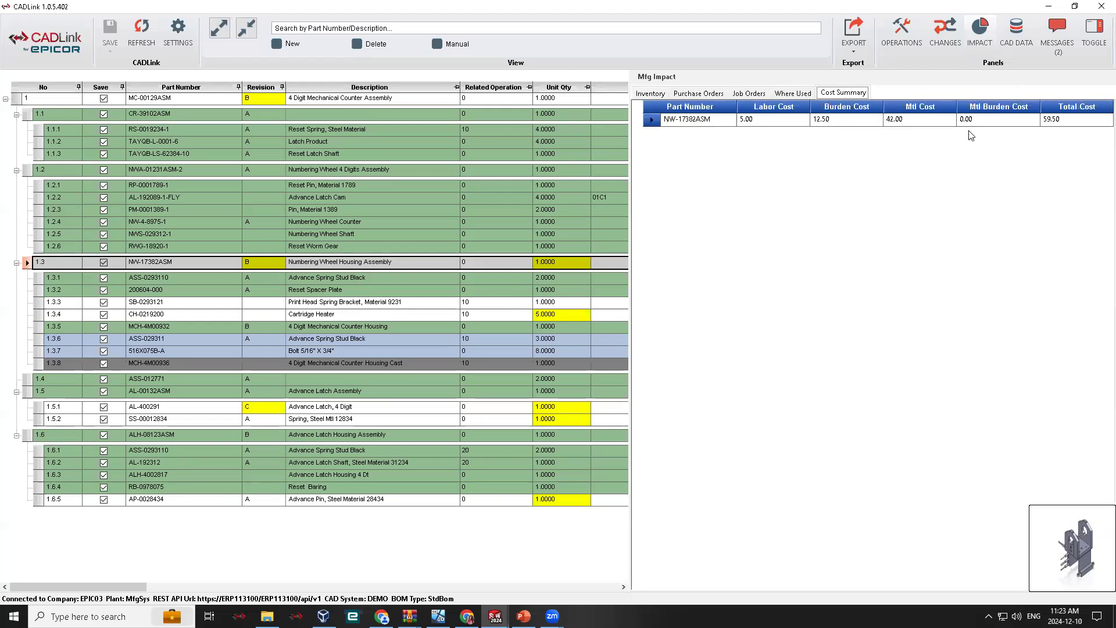
{"action": "left_click", "coordinate": [747, 94]}
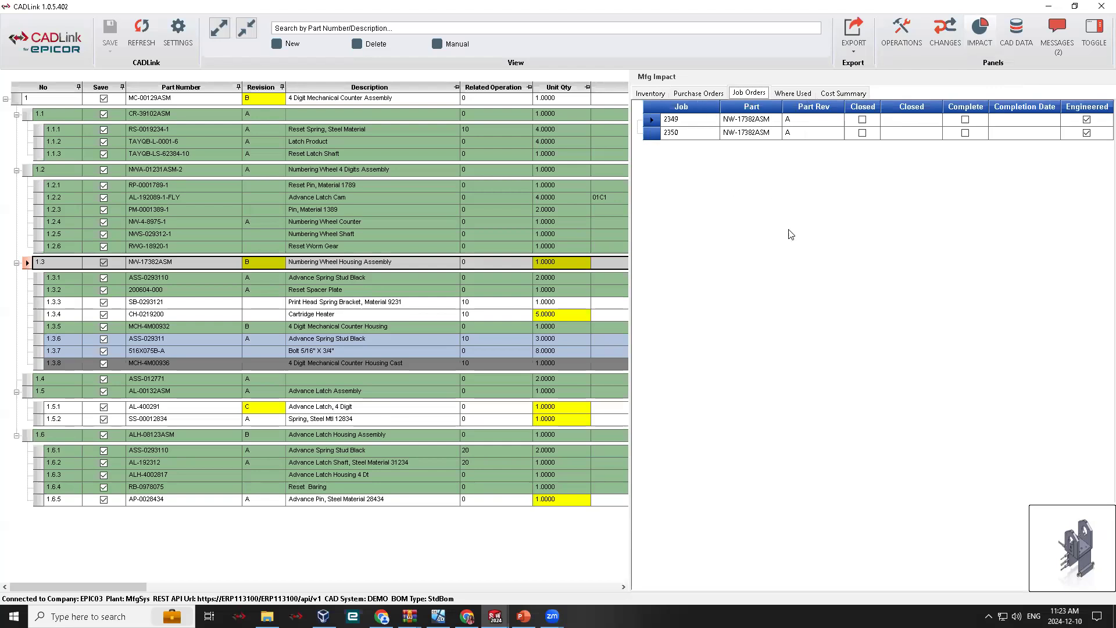
- Review the CAD properties of the components under the Numbering Wheel 4 Digits Assembly and check the BOM's attachment and raw material columns
{"action": "left_click", "coordinate": [1021, 85]}
{"action": "left_click_drag", "start_coordinate": [630, 374], "coordinate": [633, 375]}
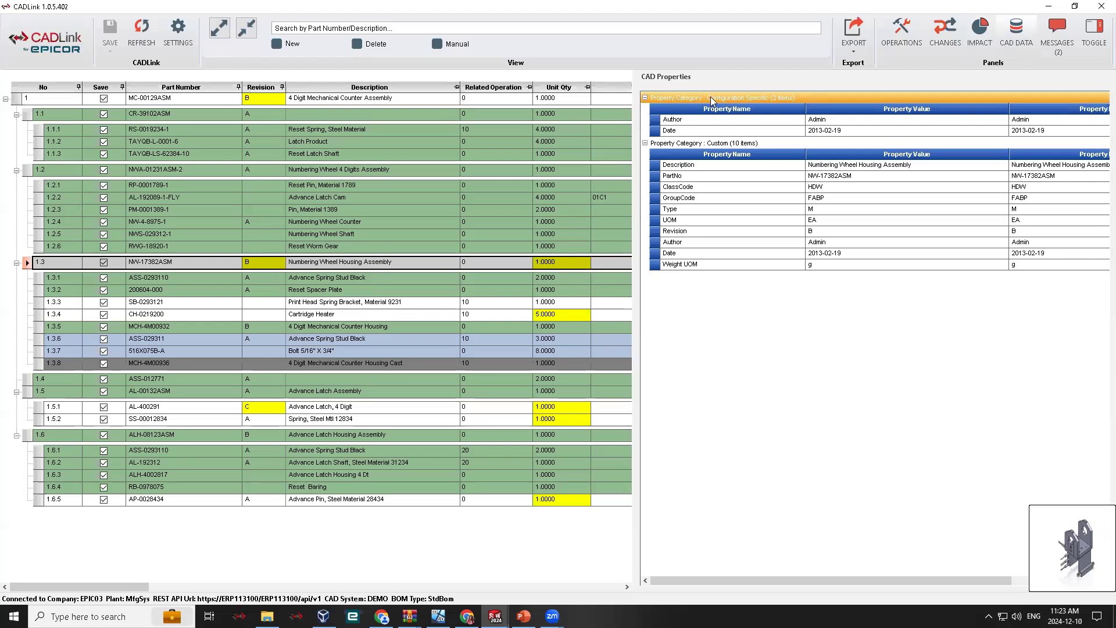
{"action": "left_click", "coordinate": [41, 246]}
{"action": "left_click", "coordinate": [39, 234]}
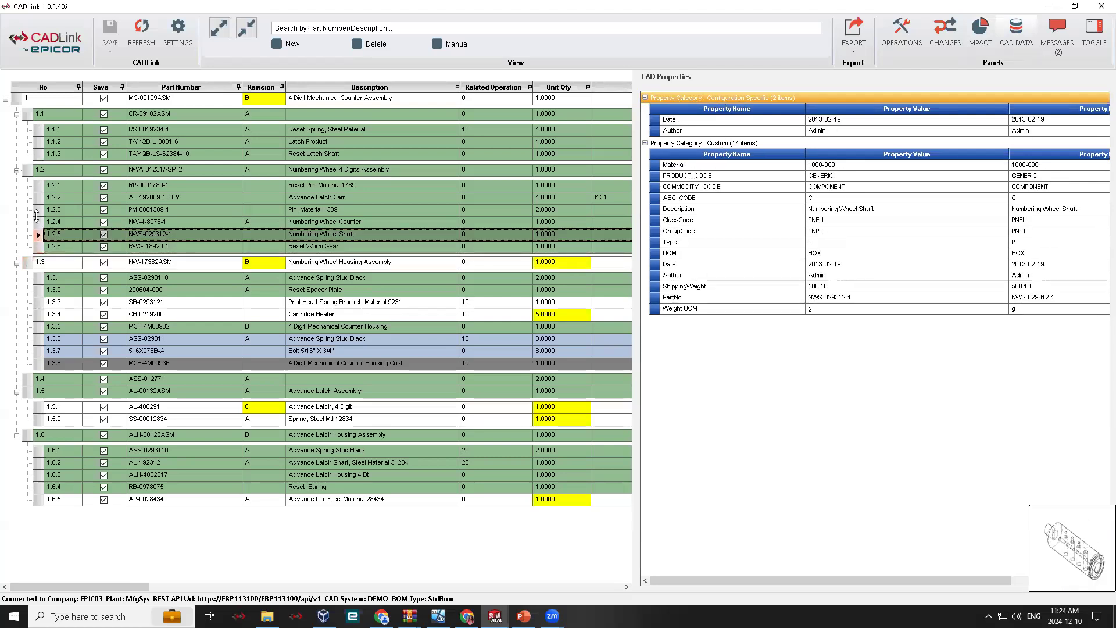
{"action": "left_click", "coordinate": [37, 223]}
{"action": "left_click", "coordinate": [37, 209]}
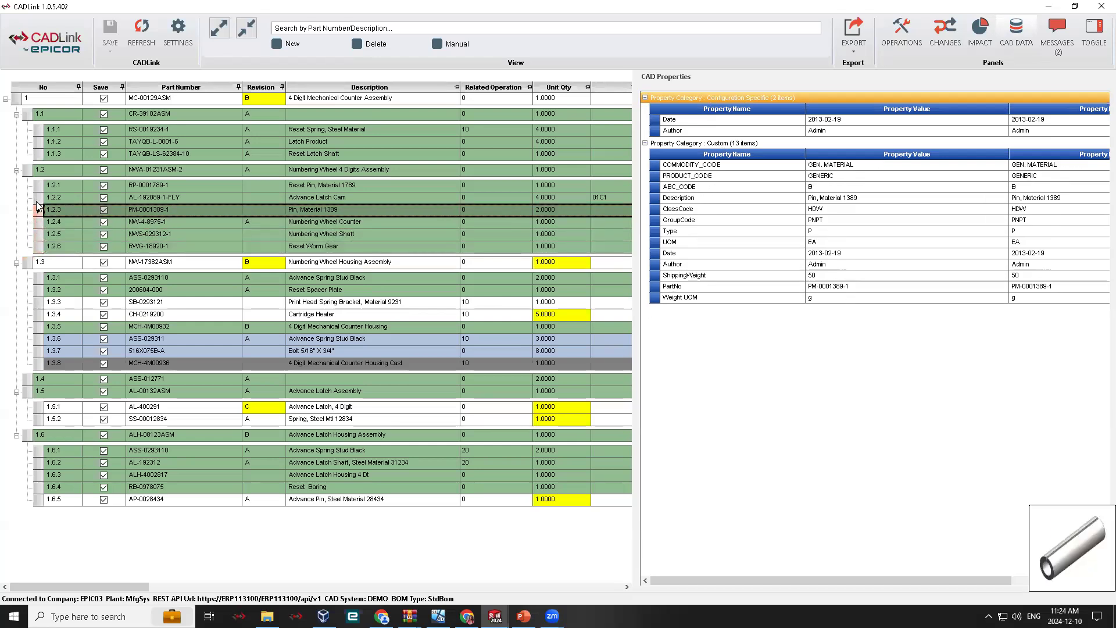
{"action": "left_click", "coordinate": [37, 198]}
{"action": "left_click", "coordinate": [37, 187]}
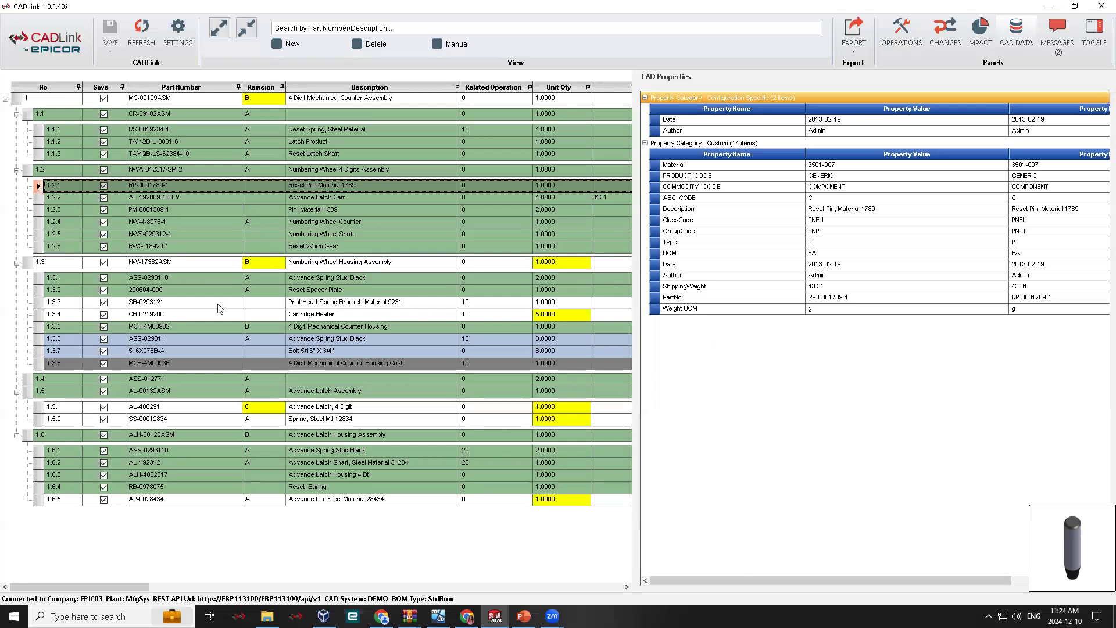
{"action": "left_click", "coordinate": [39, 222]}
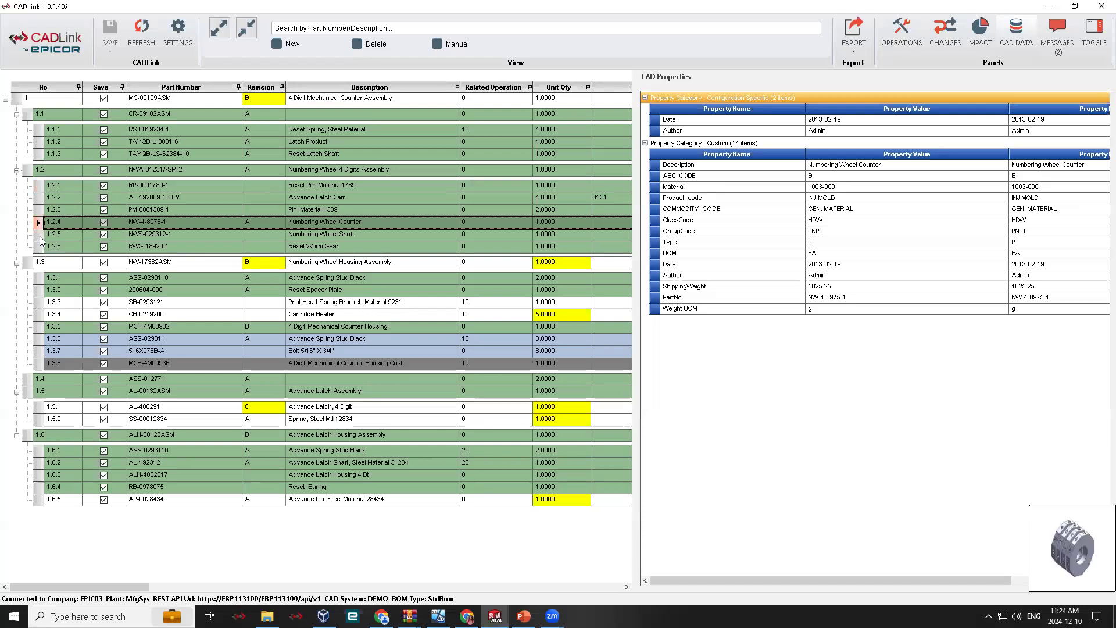
{"action": "left_click", "coordinate": [39, 236]}
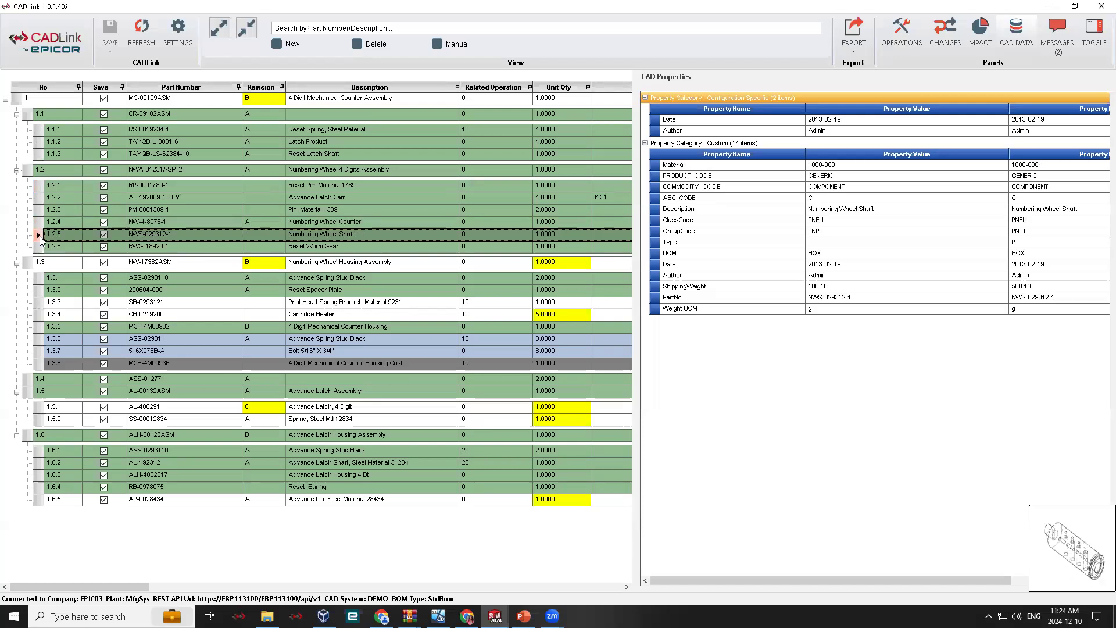
{"action": "left_click", "coordinate": [38, 247]}
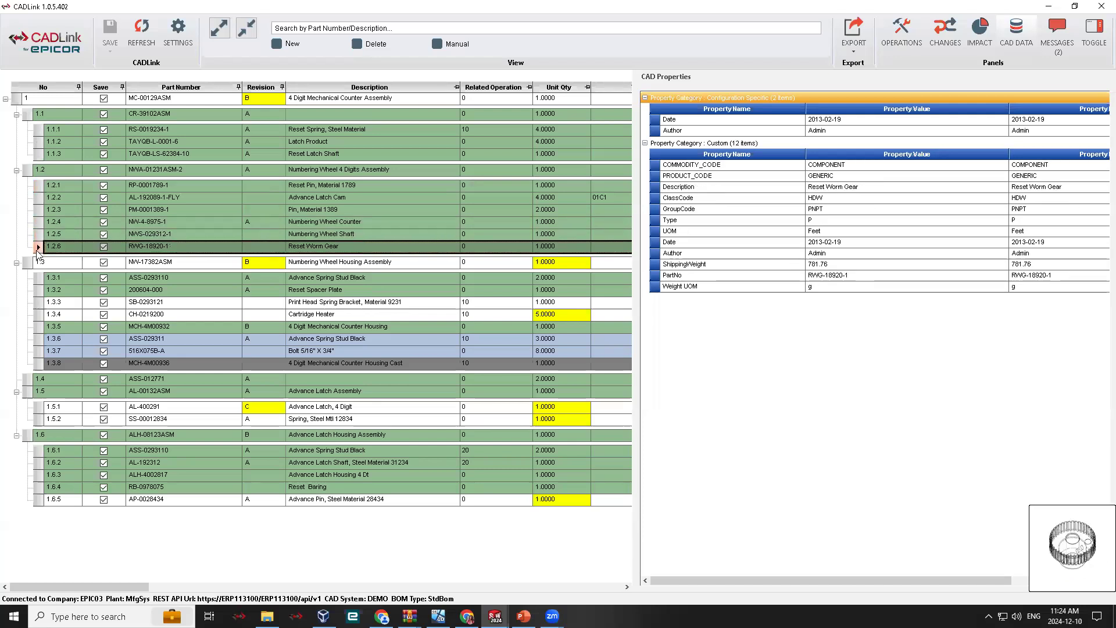
{"action": "left_click", "coordinate": [38, 235]}
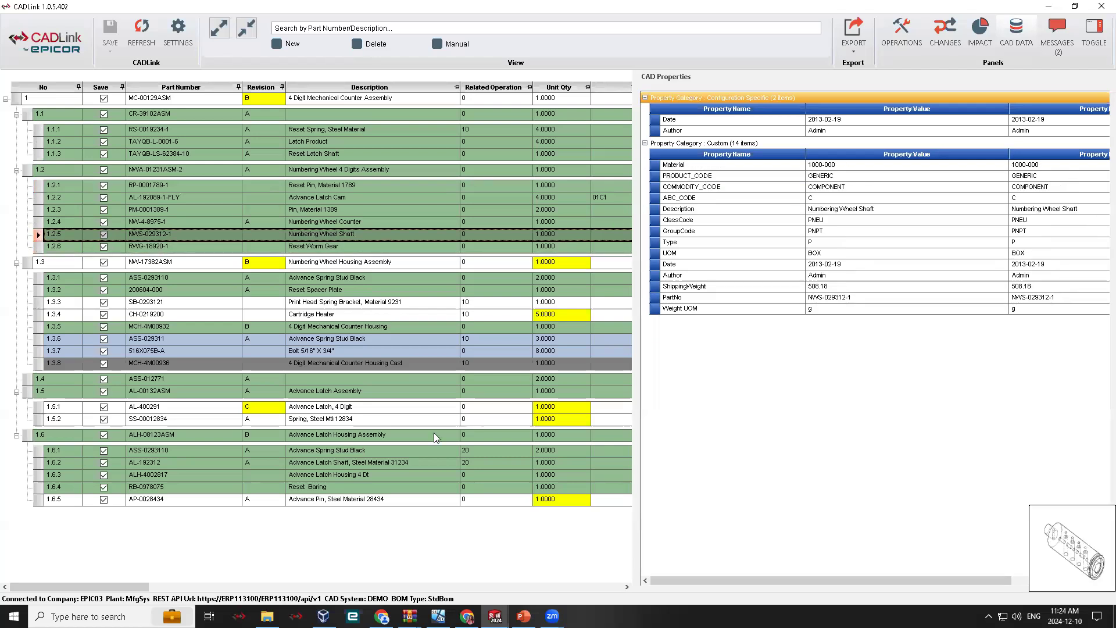
{"action": "left_click_drag", "start_coordinate": [137, 587], "coordinate": [558, 576]}
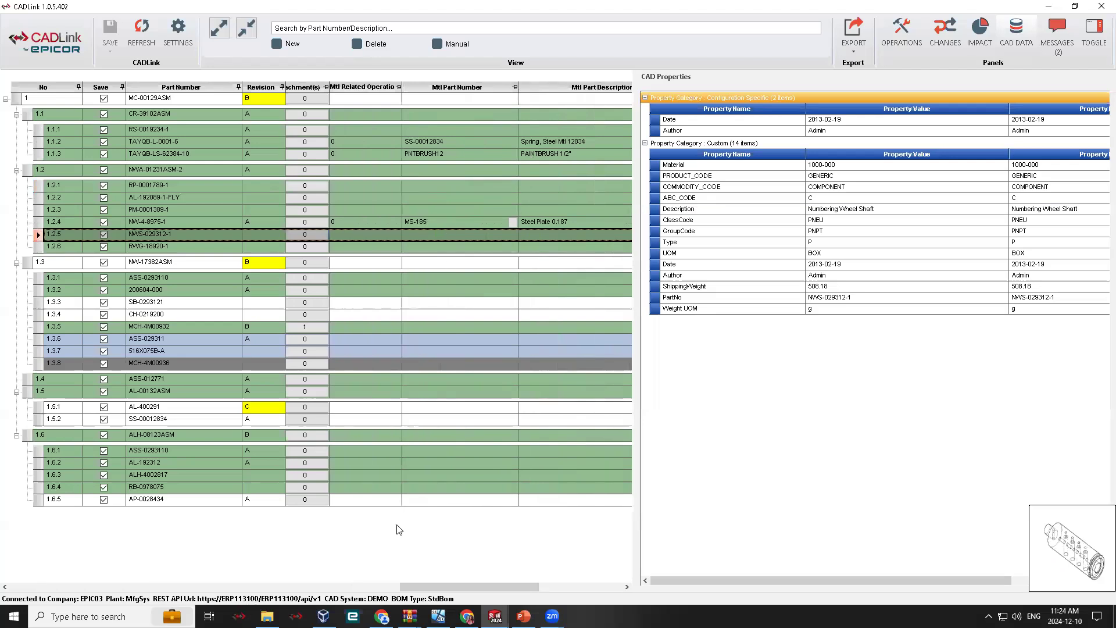
{"action": "left_click_drag", "start_coordinate": [458, 589], "coordinate": [34, 595]}
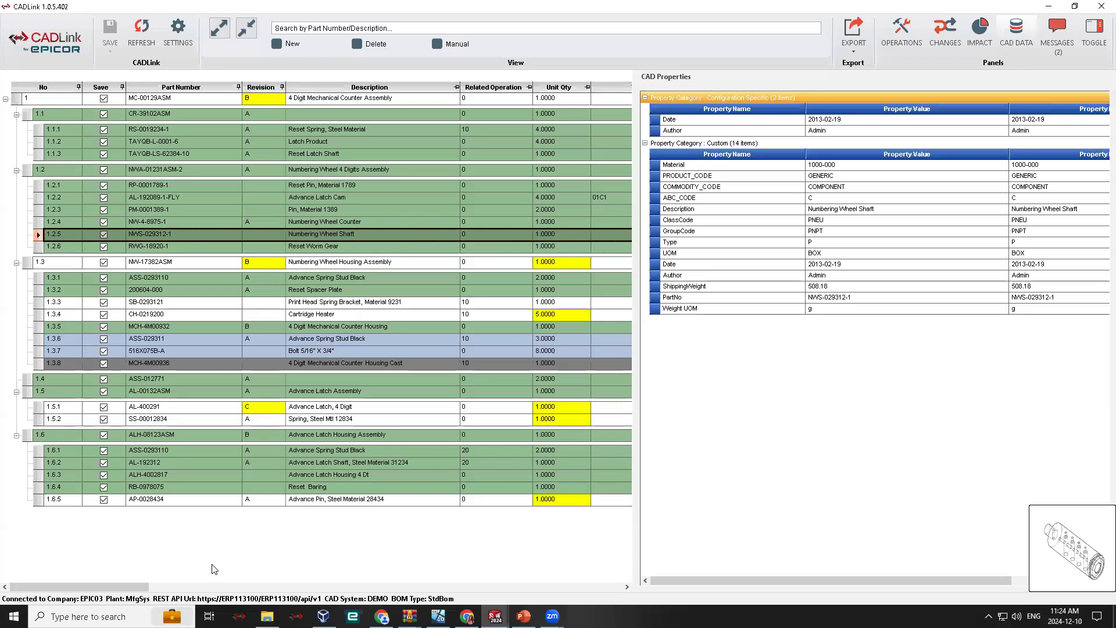
- Locate ASS-012771 from its empty-description error message and set its description to Spring
{"action": "left_click", "coordinate": [1073, 35]}
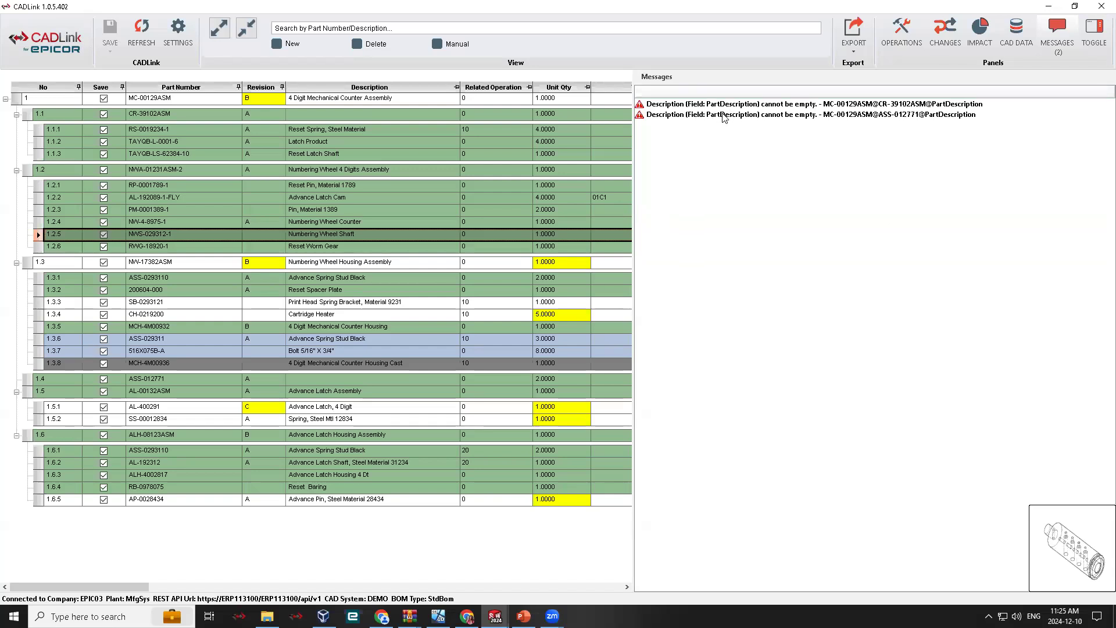
{"action": "left_click", "coordinate": [724, 115]}
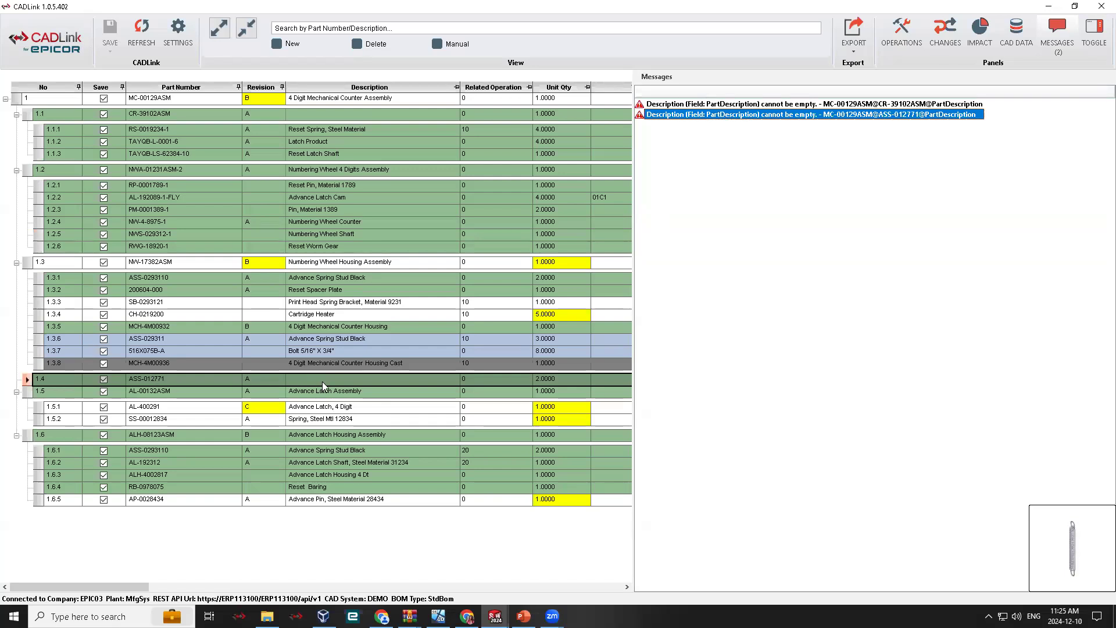
{"action": "left_click", "coordinate": [295, 378]}
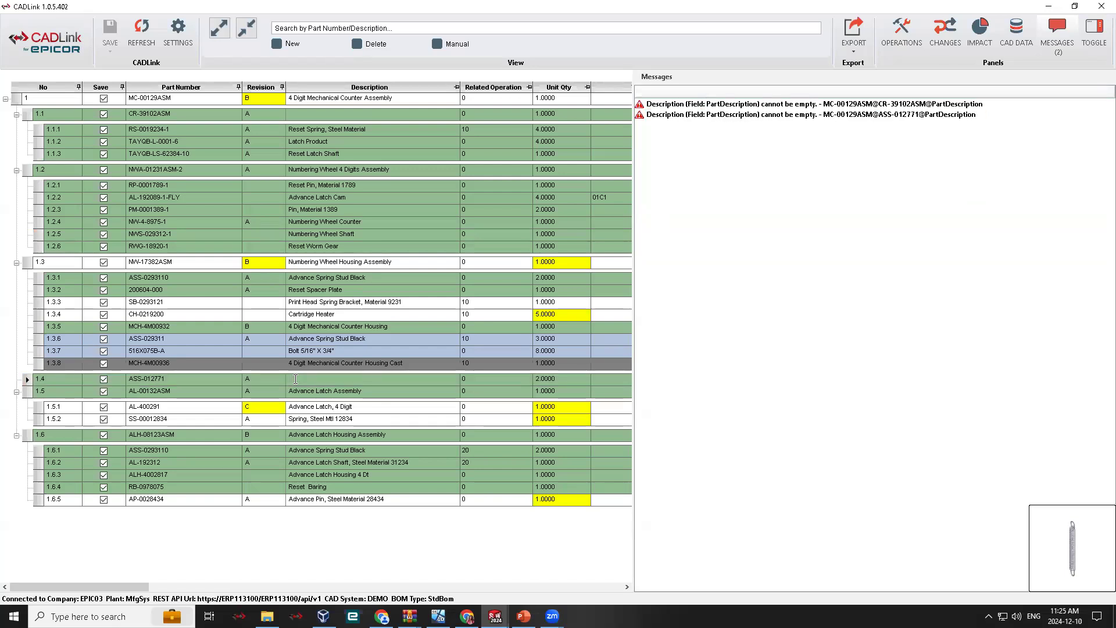
{"action": "type", "text": "sPRING"}
{"action": "key", "text": "BackSpace"}
{"action": "key", "text": "BackSpace"}
{"action": "key", "text": "BackSpace"}
{"action": "key", "text": "BackSpace"}
{"action": "key", "text": "BackSpace"}
{"action": "type", "text": "Spring"}
{"action": "left_click", "coordinate": [755, 131]}
- Exclude CR-39102ASM and its components from saving, comparing the BOM changes with the assembly included and excluded
{"action": "double_click", "coordinate": [749, 105]}
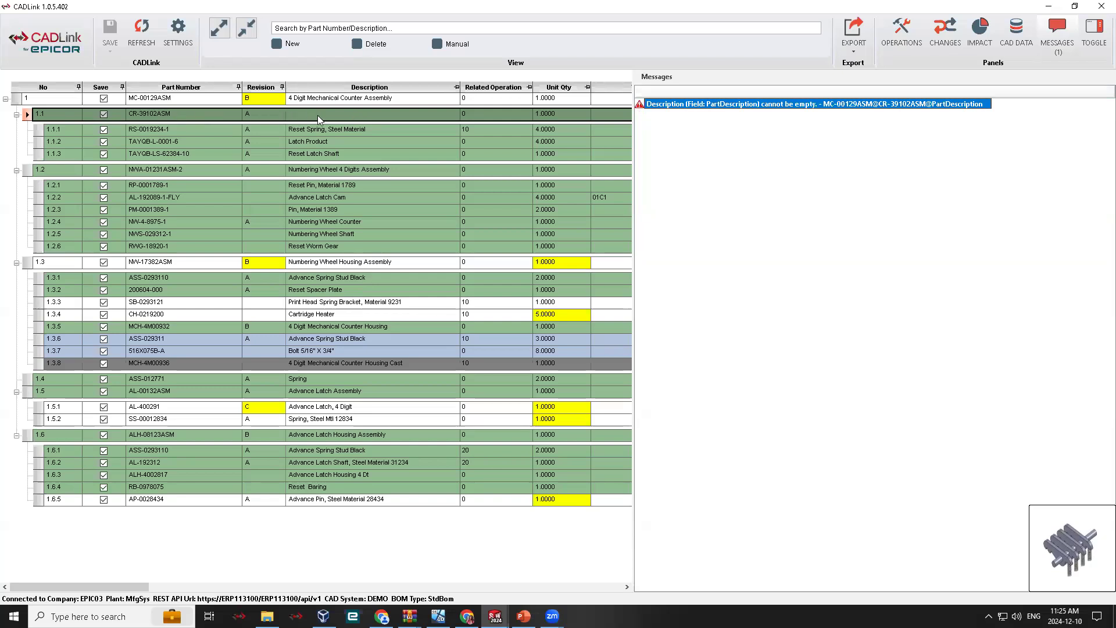
{"action": "left_click", "coordinate": [103, 115]}
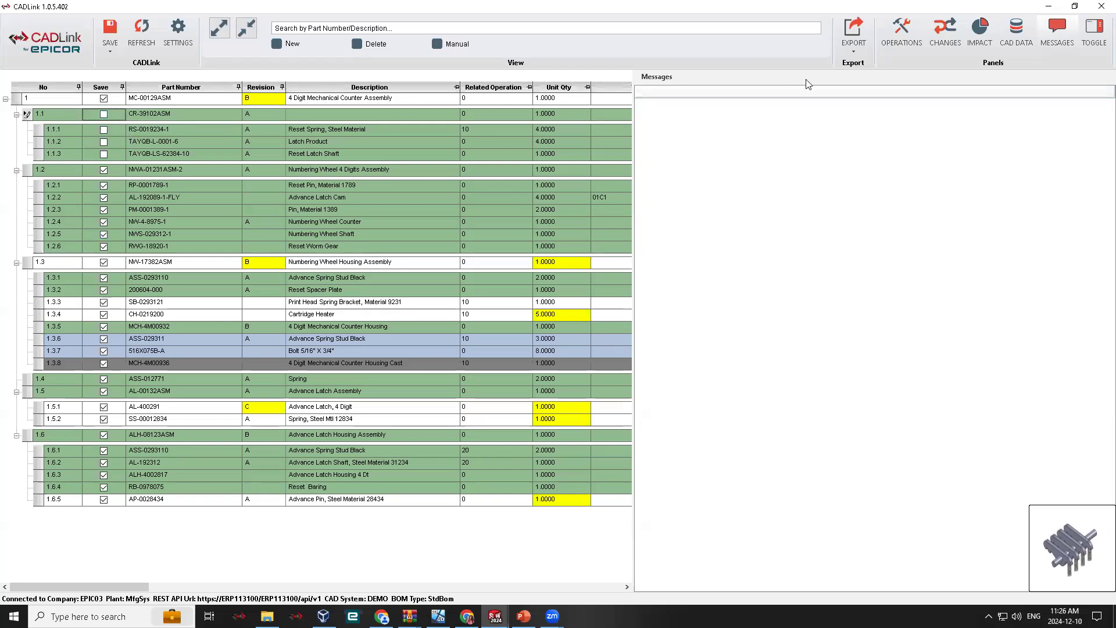
{"action": "left_click", "coordinate": [945, 30]}
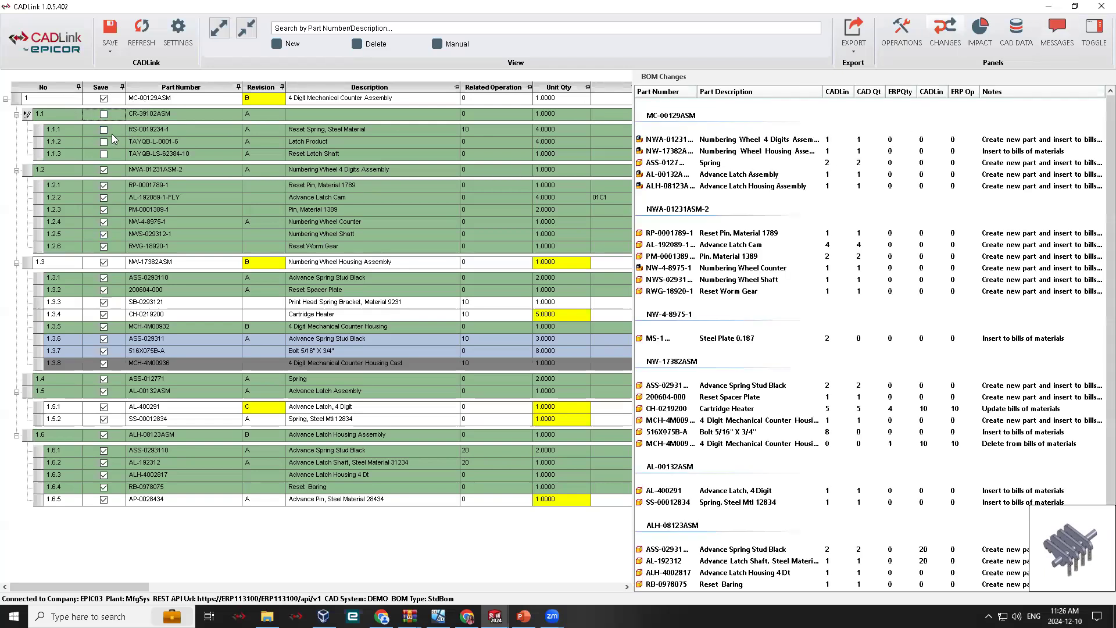
{"action": "left_click", "coordinate": [104, 115]}
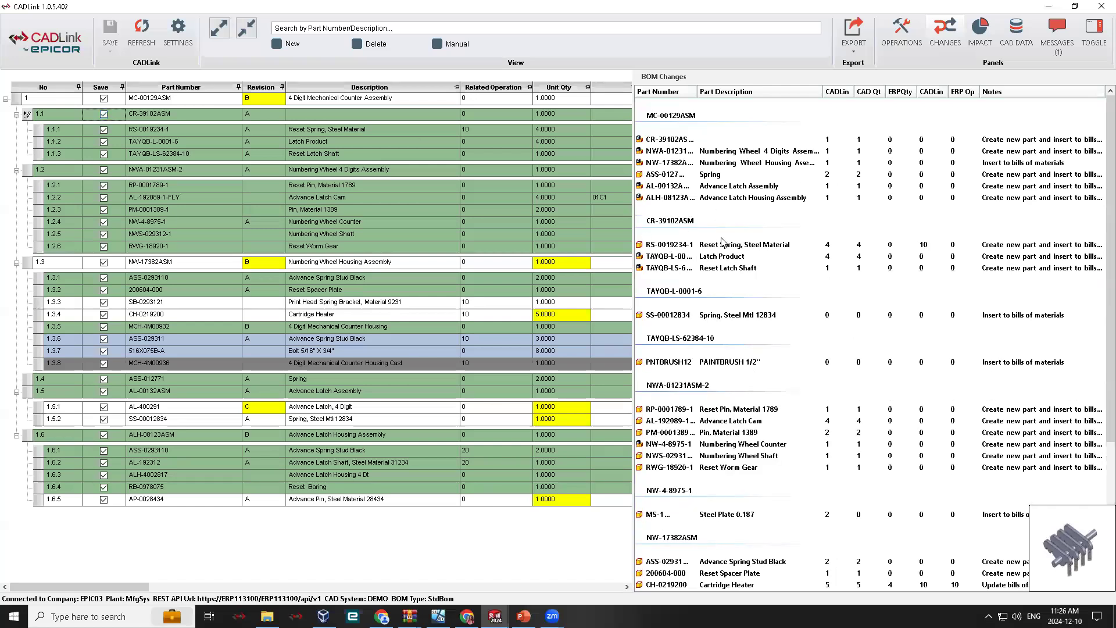
{"action": "left_click", "coordinate": [113, 115]}
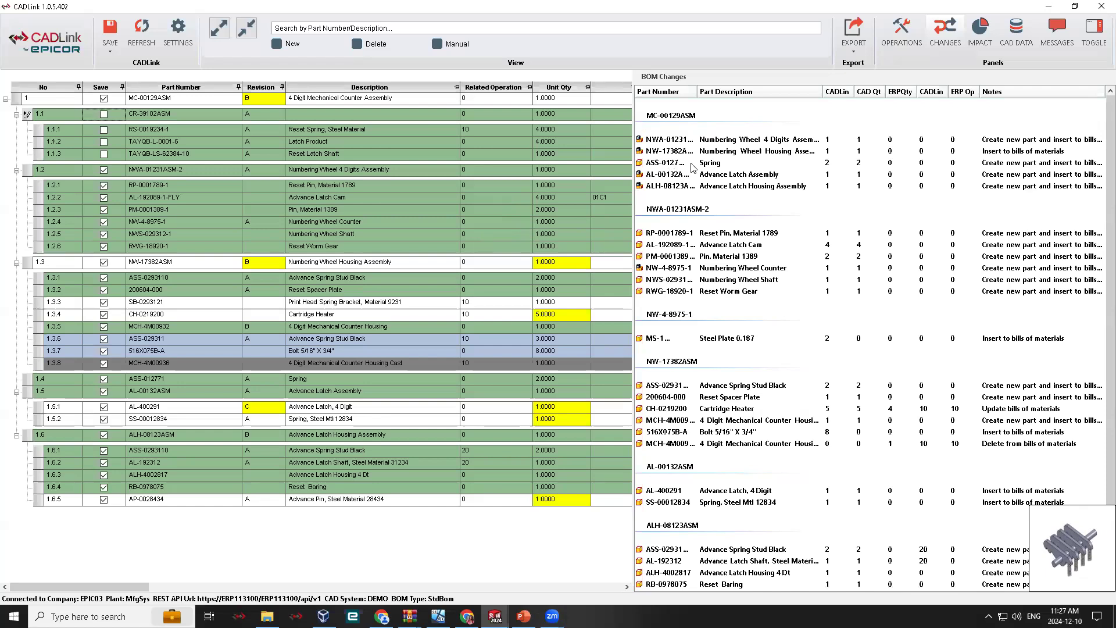
- Hide the BOM changes panel, and collapse and re-expand the BOM tree as a whole and at assemblies 1.1 and 1.2
{"action": "left_click", "coordinate": [1091, 47]}
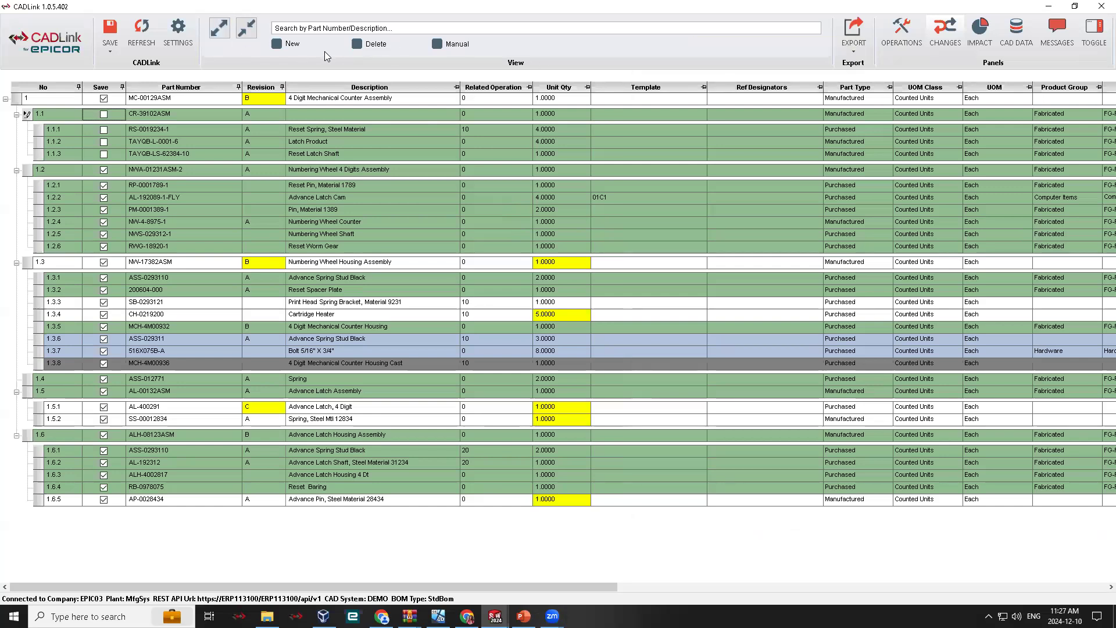
{"action": "left_click", "coordinate": [251, 33]}
{"action": "left_click", "coordinate": [219, 29]}
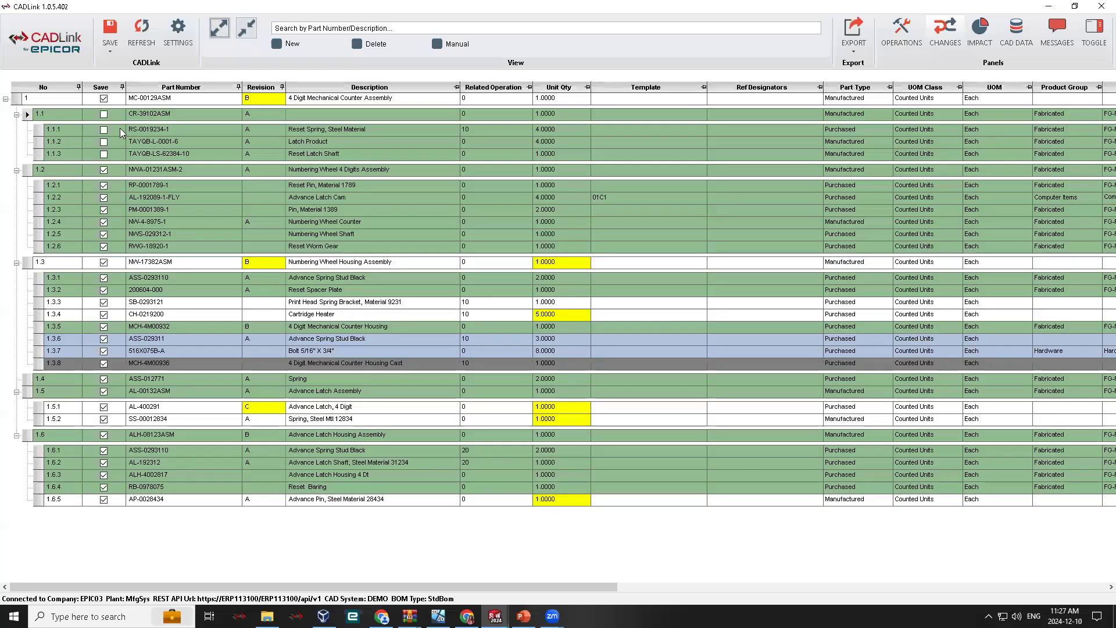
{"action": "left_click", "coordinate": [17, 115]}
{"action": "left_click", "coordinate": [17, 127]}
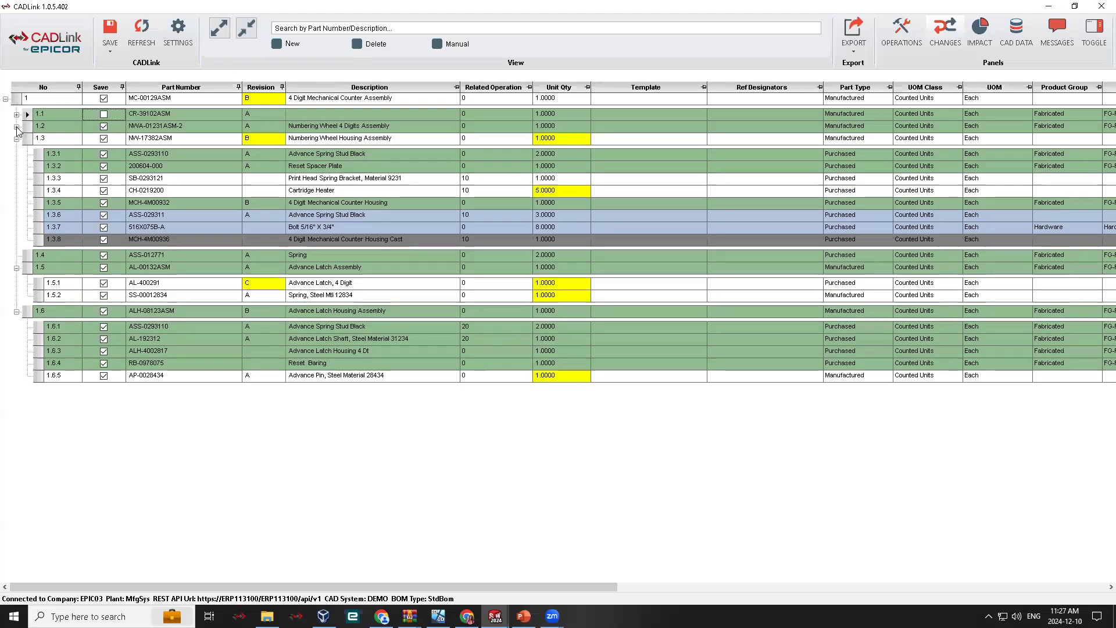
{"action": "left_click", "coordinate": [17, 127]}
{"action": "left_click", "coordinate": [18, 115]}
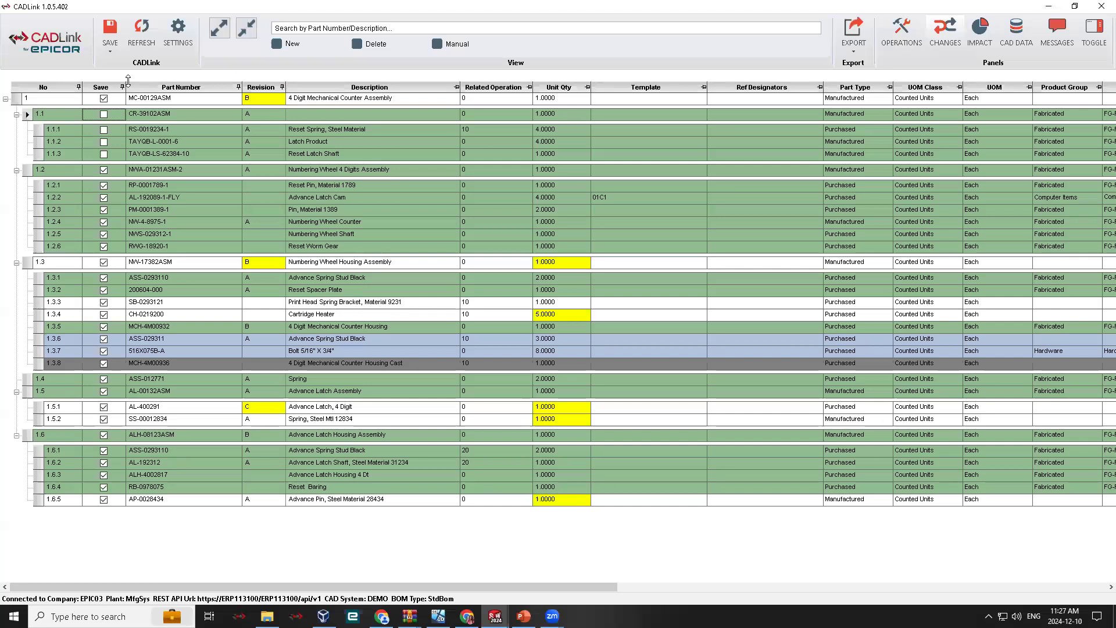
- Search the BOM for "plat" and clear the search to restore the full list
{"action": "left_click", "coordinate": [311, 29]}
{"action": "type", "text": "plat"}
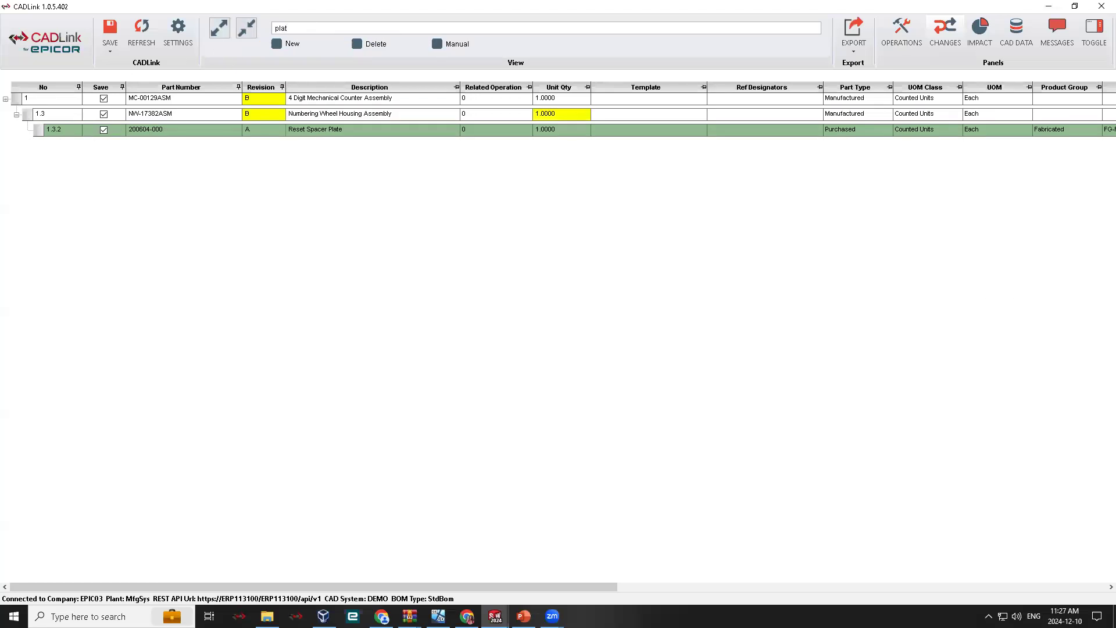
{"action": "key", "text": "BackSpace"}
{"action": "key", "text": "BackSpace"}
{"action": "key", "text": "BackSpace"}
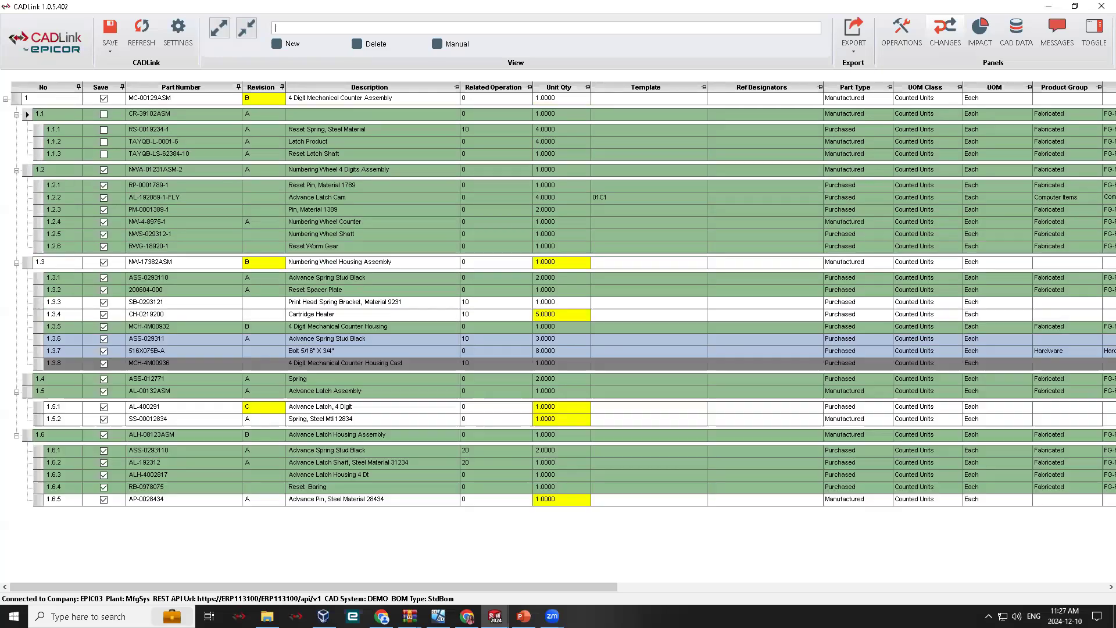
- Filter the BOM by new, deleted and manual parts one after another, clearing each filter
{"action": "left_click", "coordinate": [278, 46]}
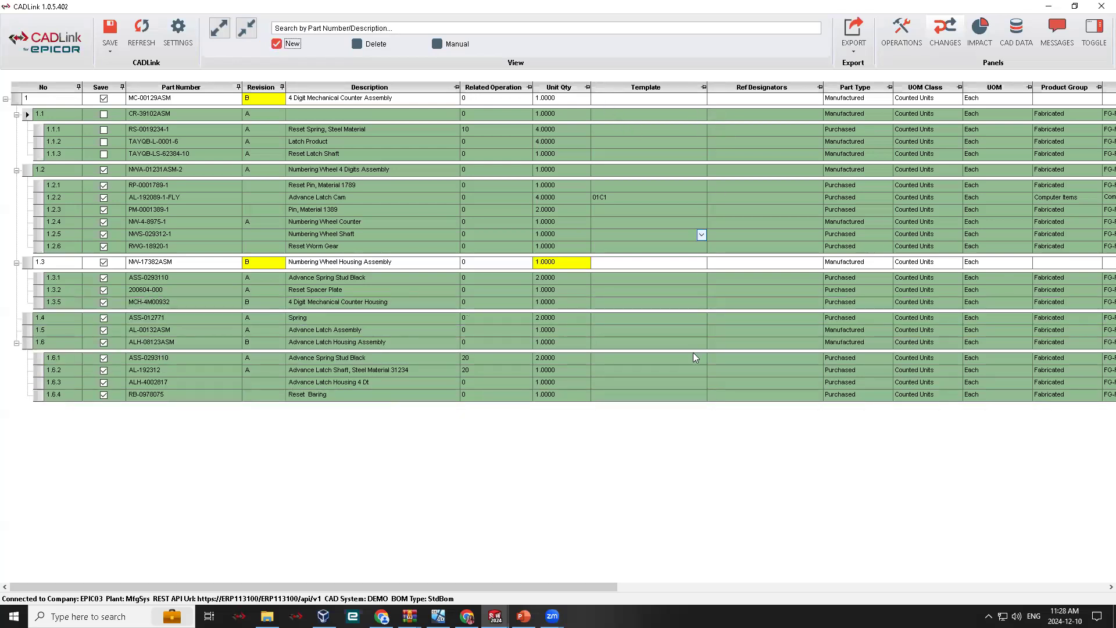
{"action": "left_click", "coordinate": [277, 44]}
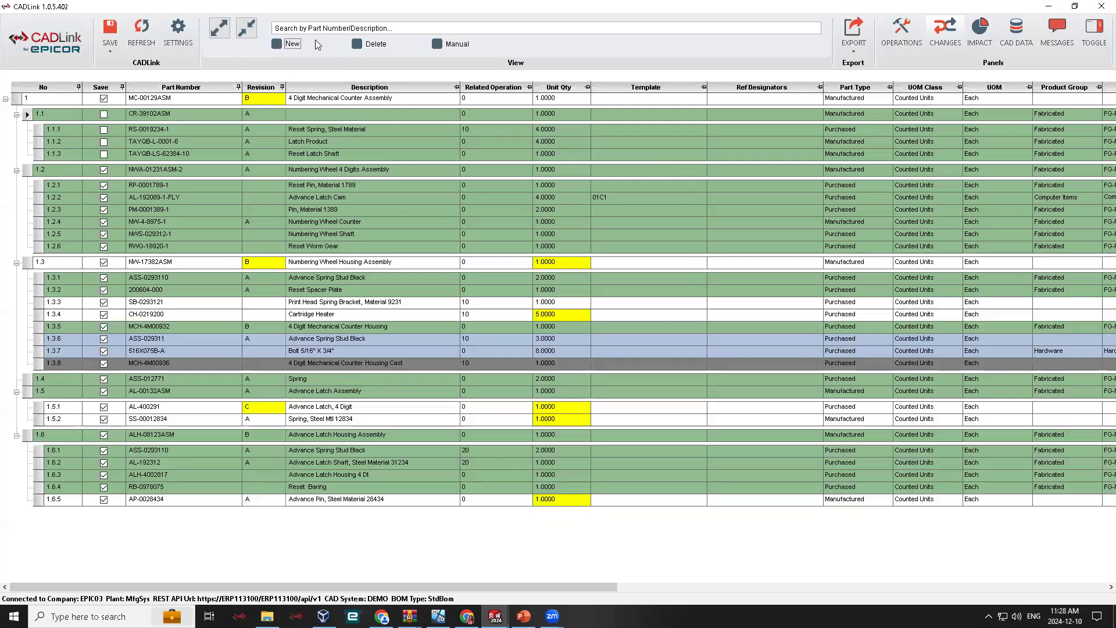
{"action": "left_click", "coordinate": [357, 44]}
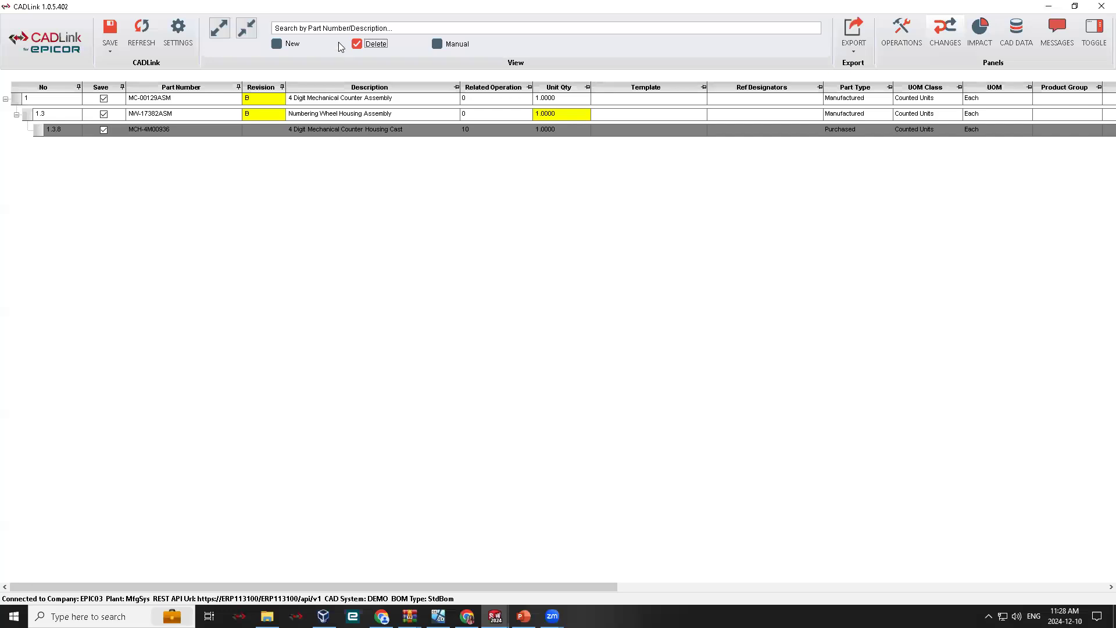
{"action": "left_click", "coordinate": [357, 44]}
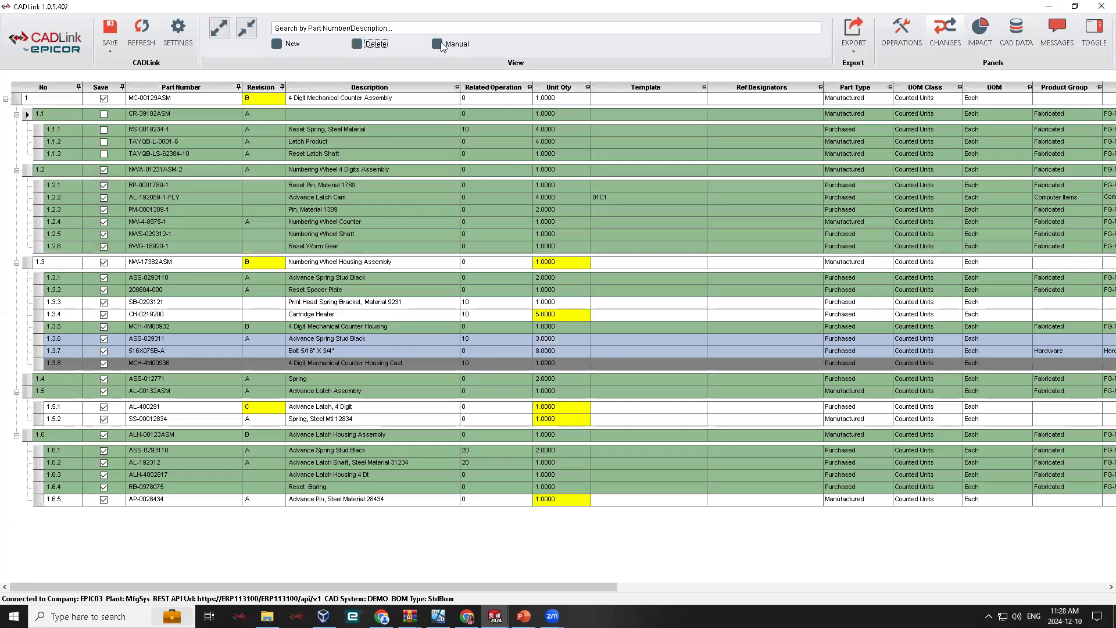
{"action": "left_click", "coordinate": [438, 44]}
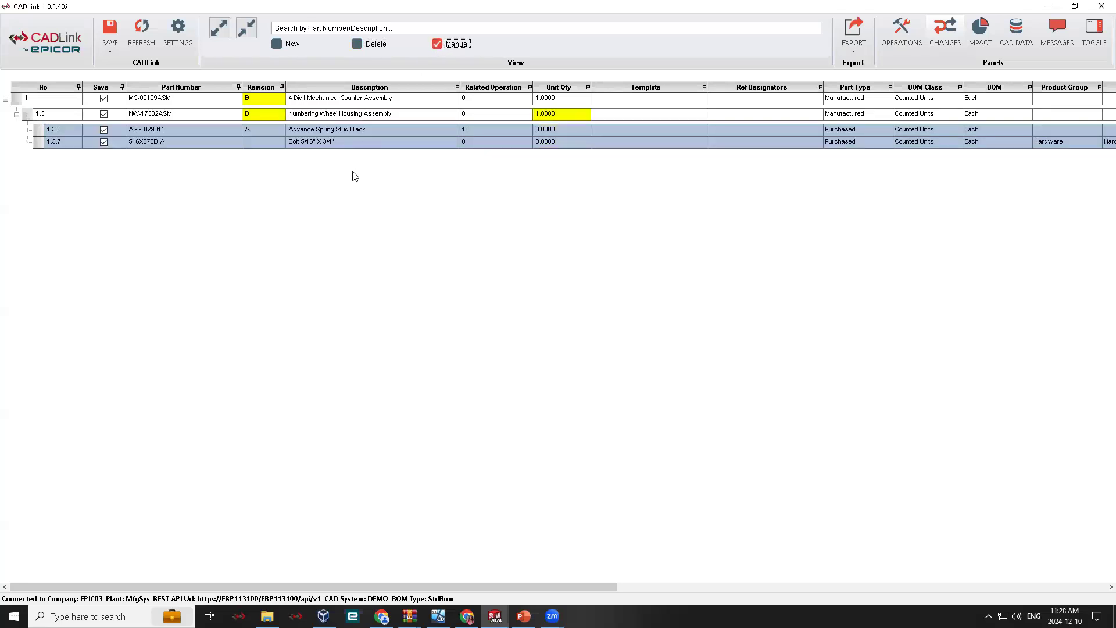
{"action": "left_click", "coordinate": [437, 44]}
- Examine the additional save options, Save Part Master and Start ECN, without running either
{"action": "left_click", "coordinate": [110, 51]}
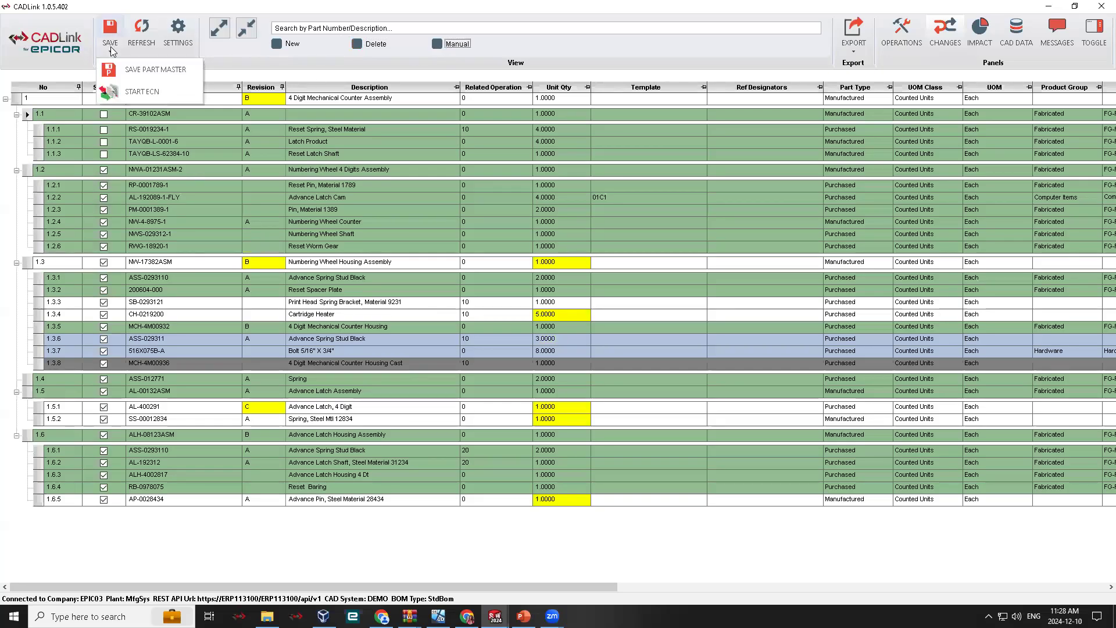
{"action": "left_click", "coordinate": [95, 44]}
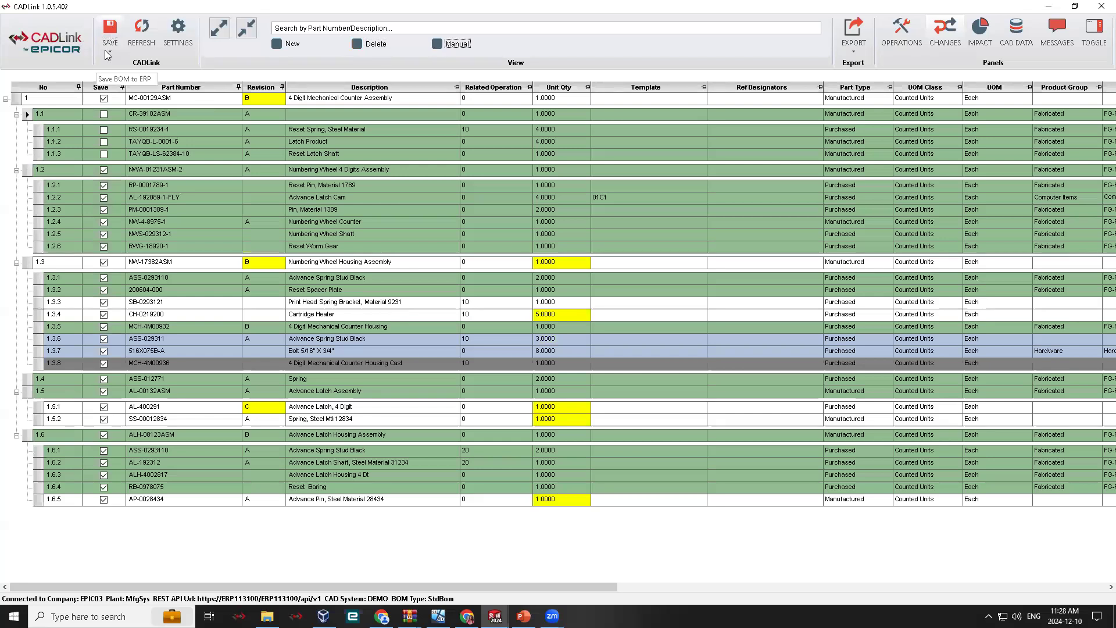
{"action": "left_click", "coordinate": [110, 51]}
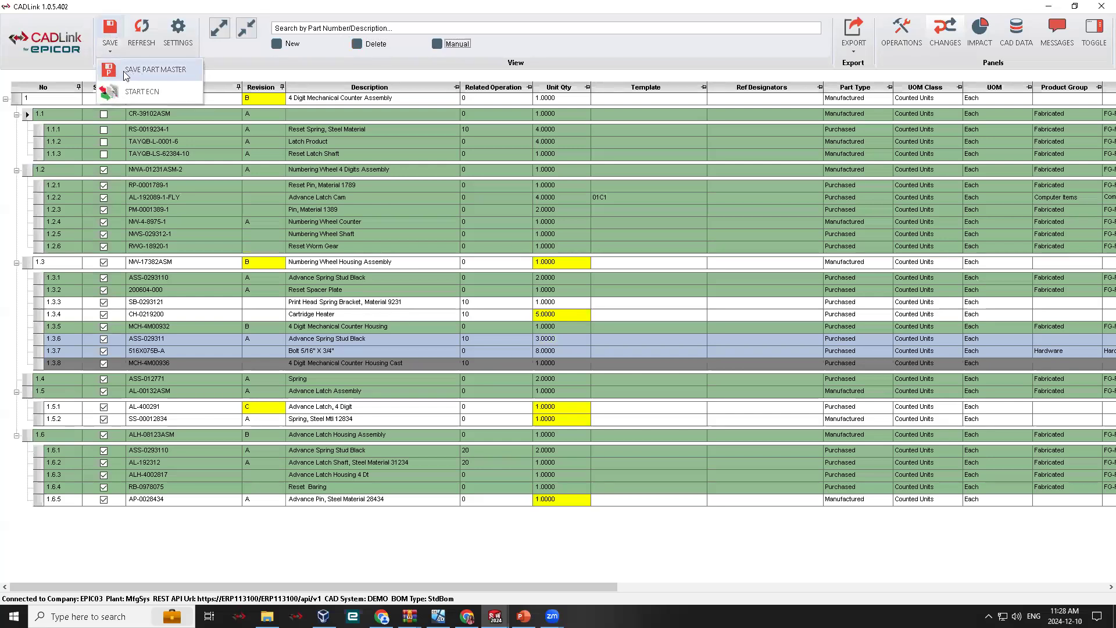
{"action": "left_click", "coordinate": [122, 31]}
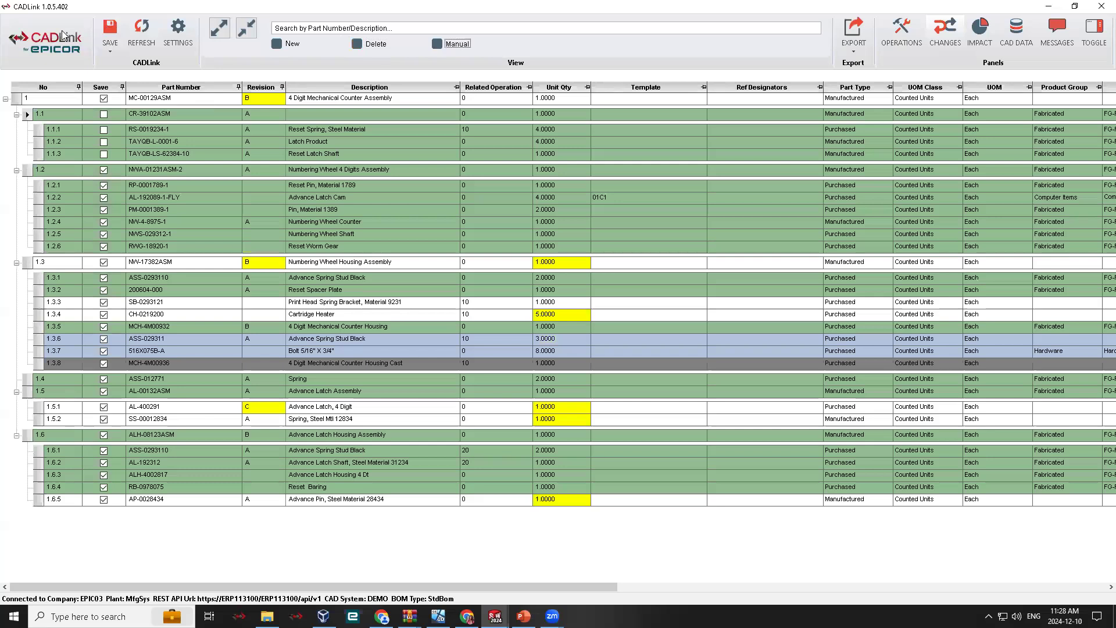
{"action": "left_click", "coordinate": [110, 51]}
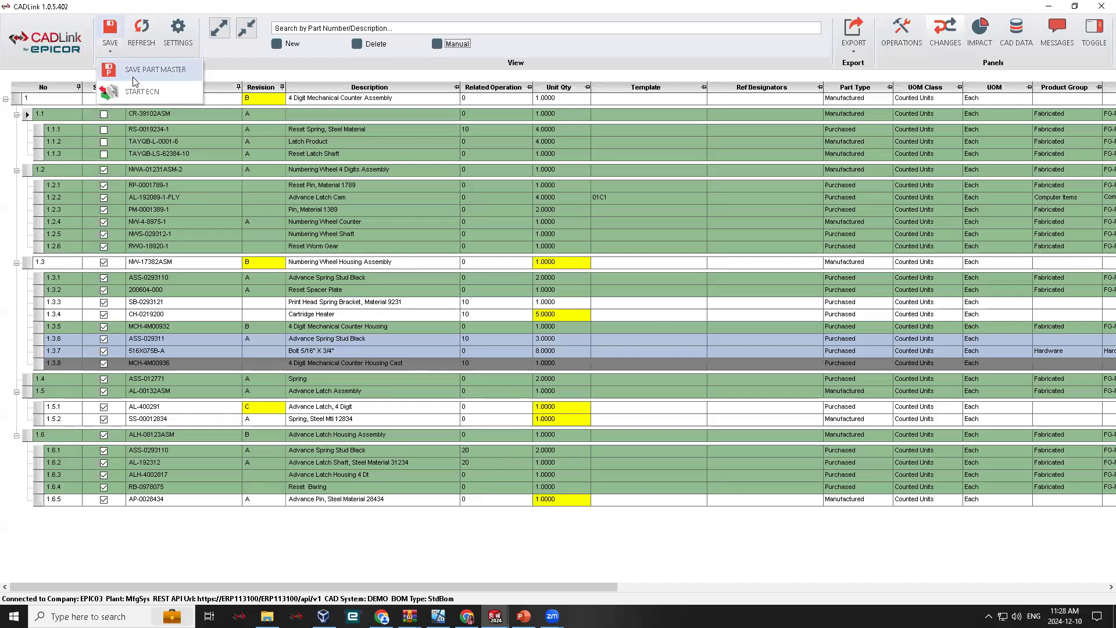
{"action": "left_click", "coordinate": [64, 68]}
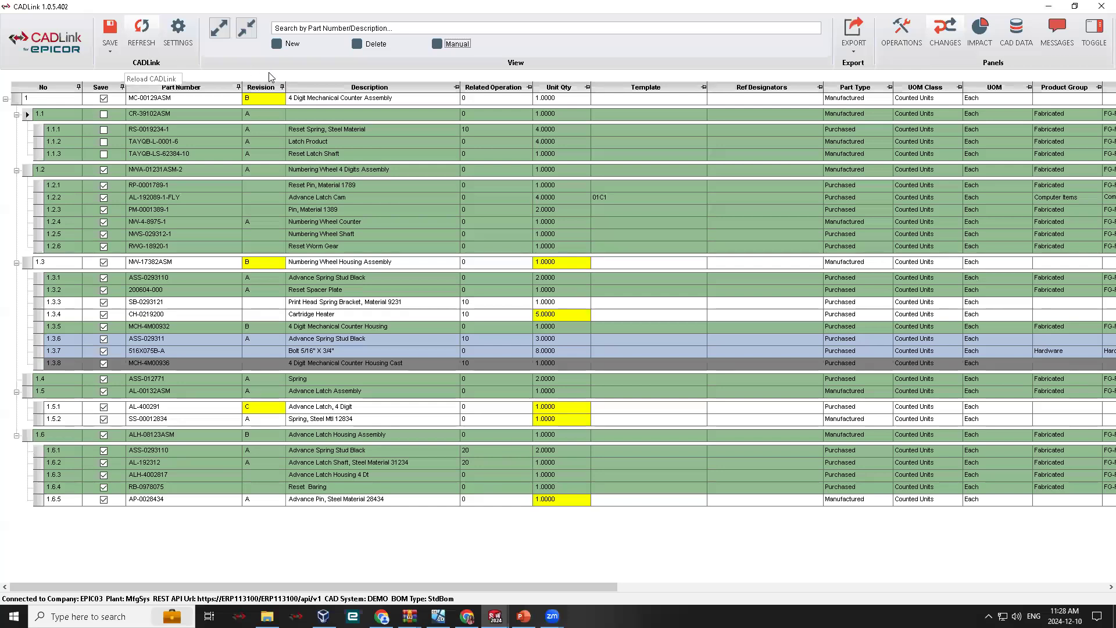
- Save the BOM to Epicor without updating the CAD properties, and refresh CADLink once the save has finished
{"action": "left_click", "coordinate": [148, 46]}
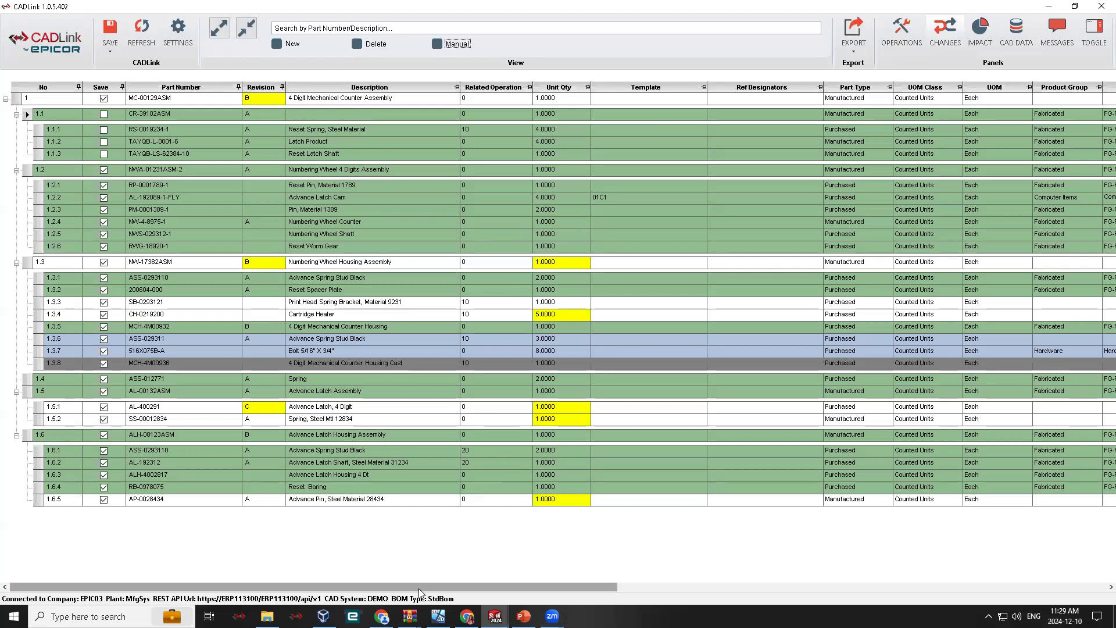
{"action": "left_click", "coordinate": [116, 29]}
{"action": "left_click", "coordinate": [547, 335]}
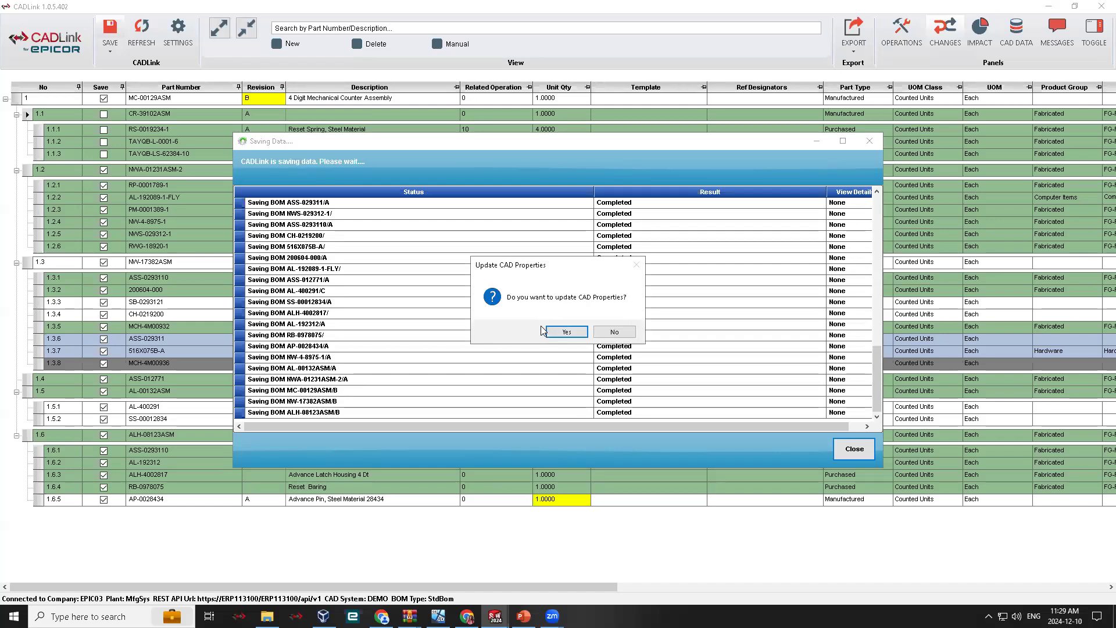
{"action": "left_click", "coordinate": [614, 332]}
{"action": "left_click", "coordinate": [615, 336]}
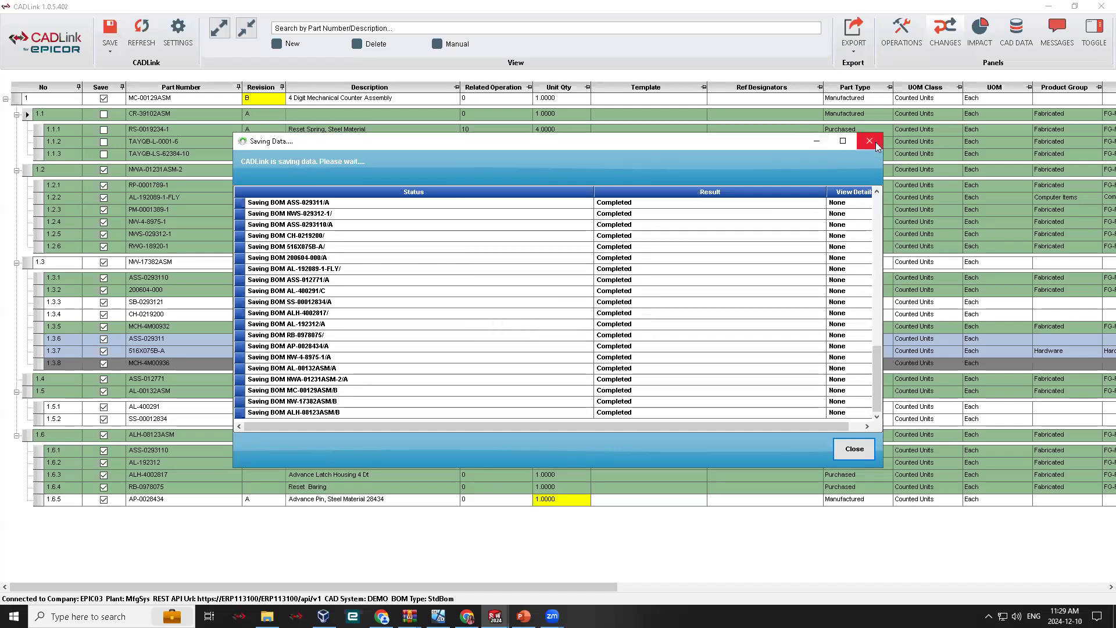
{"action": "left_click", "coordinate": [870, 141]}
{"action": "left_click", "coordinate": [141, 30]}
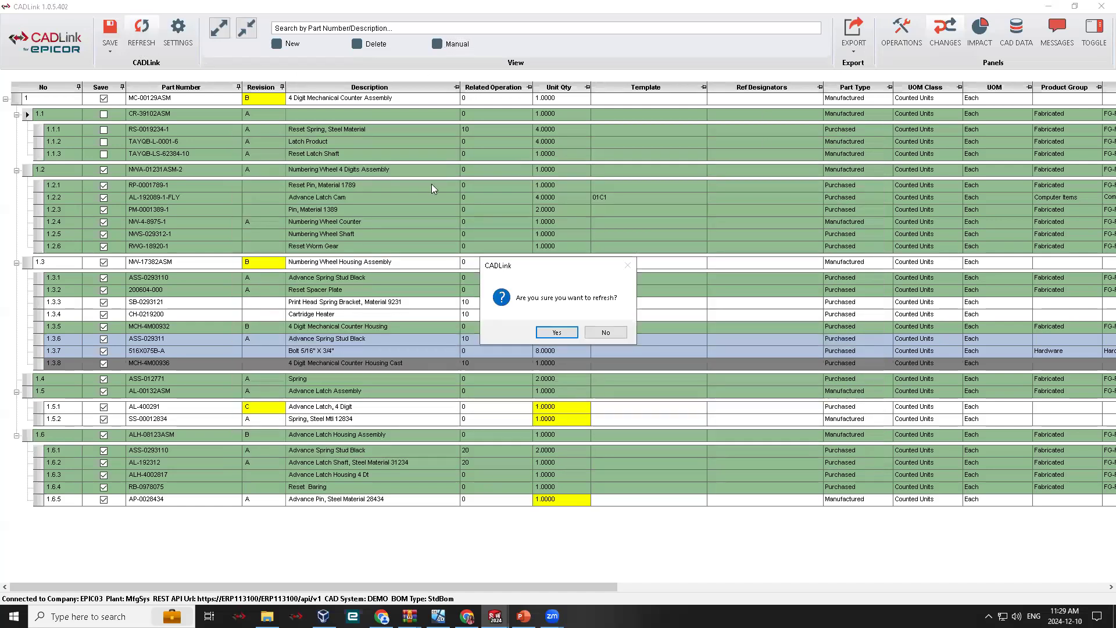
{"action": "left_click", "coordinate": [556, 332]}
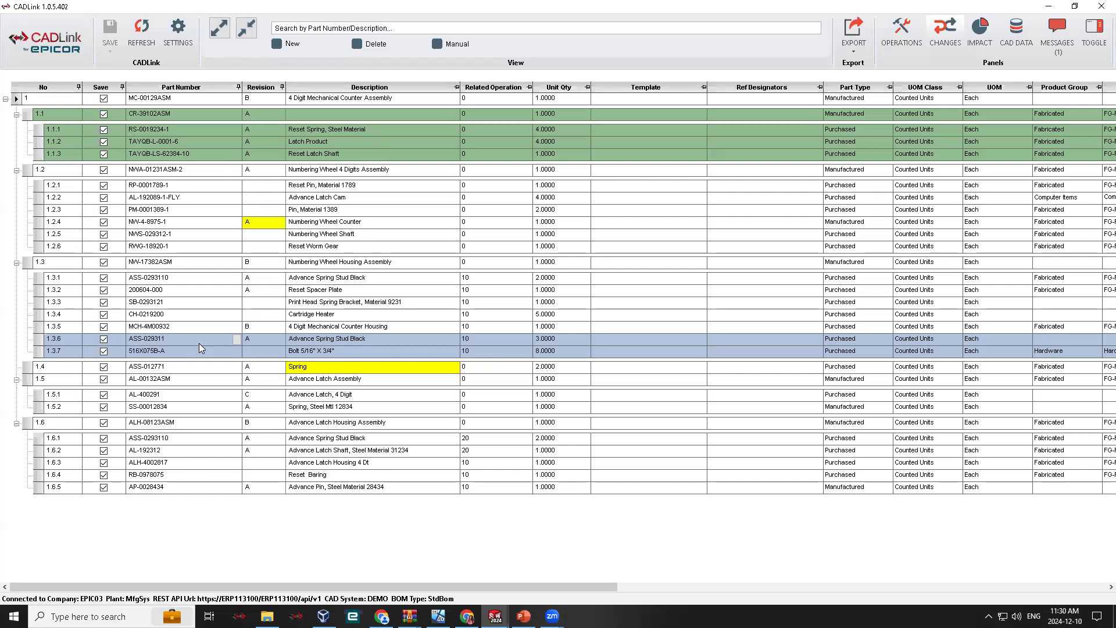
- Compare the CAD, ERP and CADLink values for the description of item 1.4 and the revision of item 1.2.4
{"action": "right_click", "coordinate": [306, 368]}
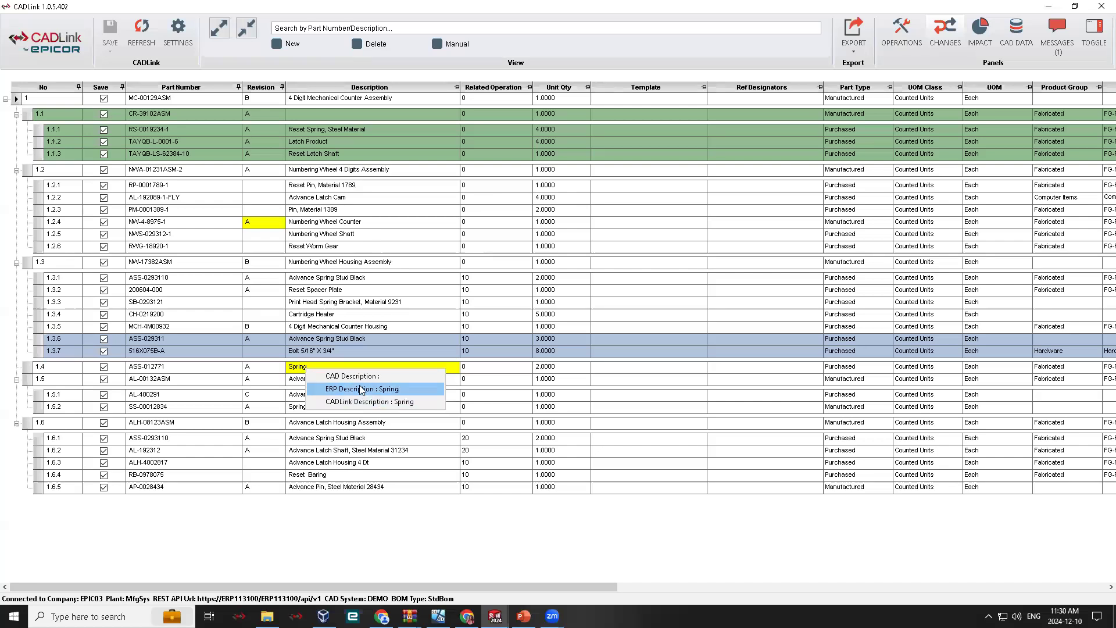
{"action": "left_click", "coordinate": [343, 302]}
{"action": "right_click", "coordinate": [265, 228]}
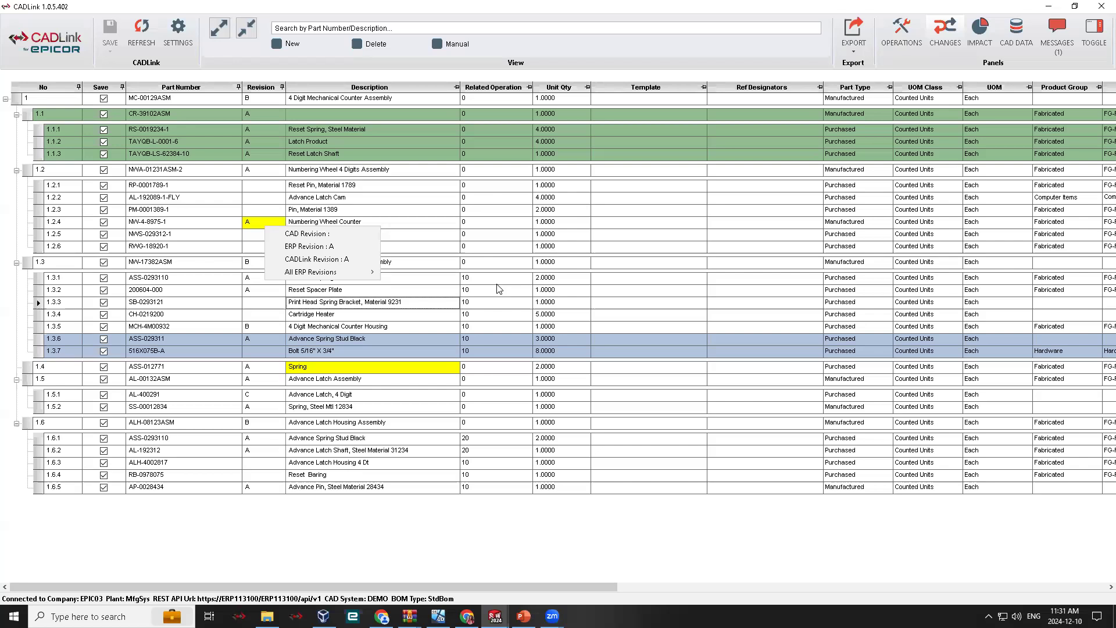
{"action": "left_click", "coordinate": [494, 67]}
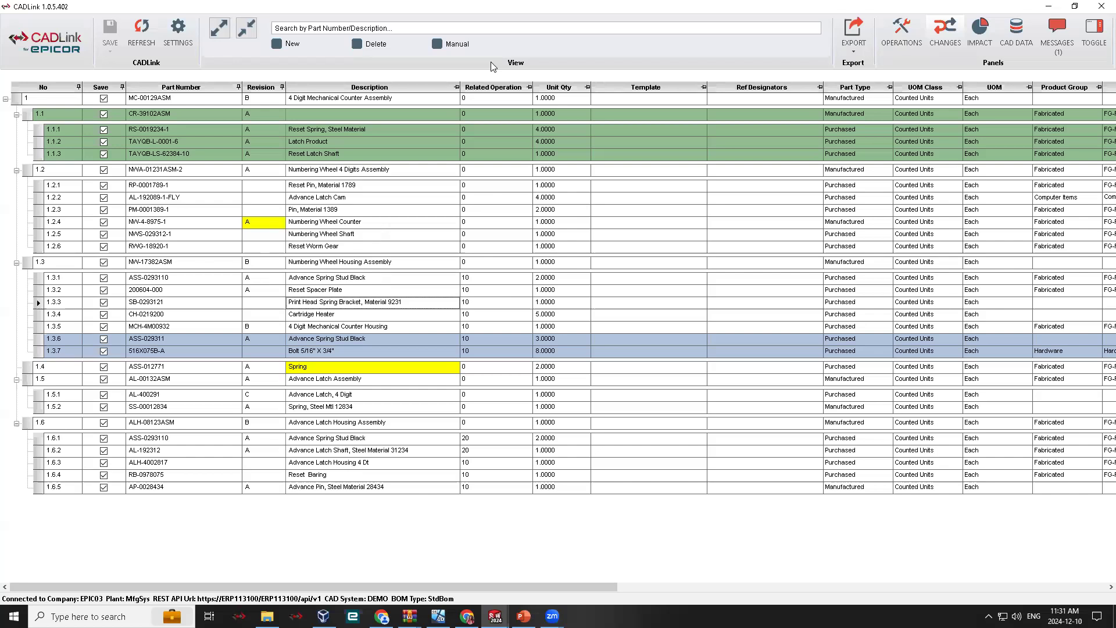